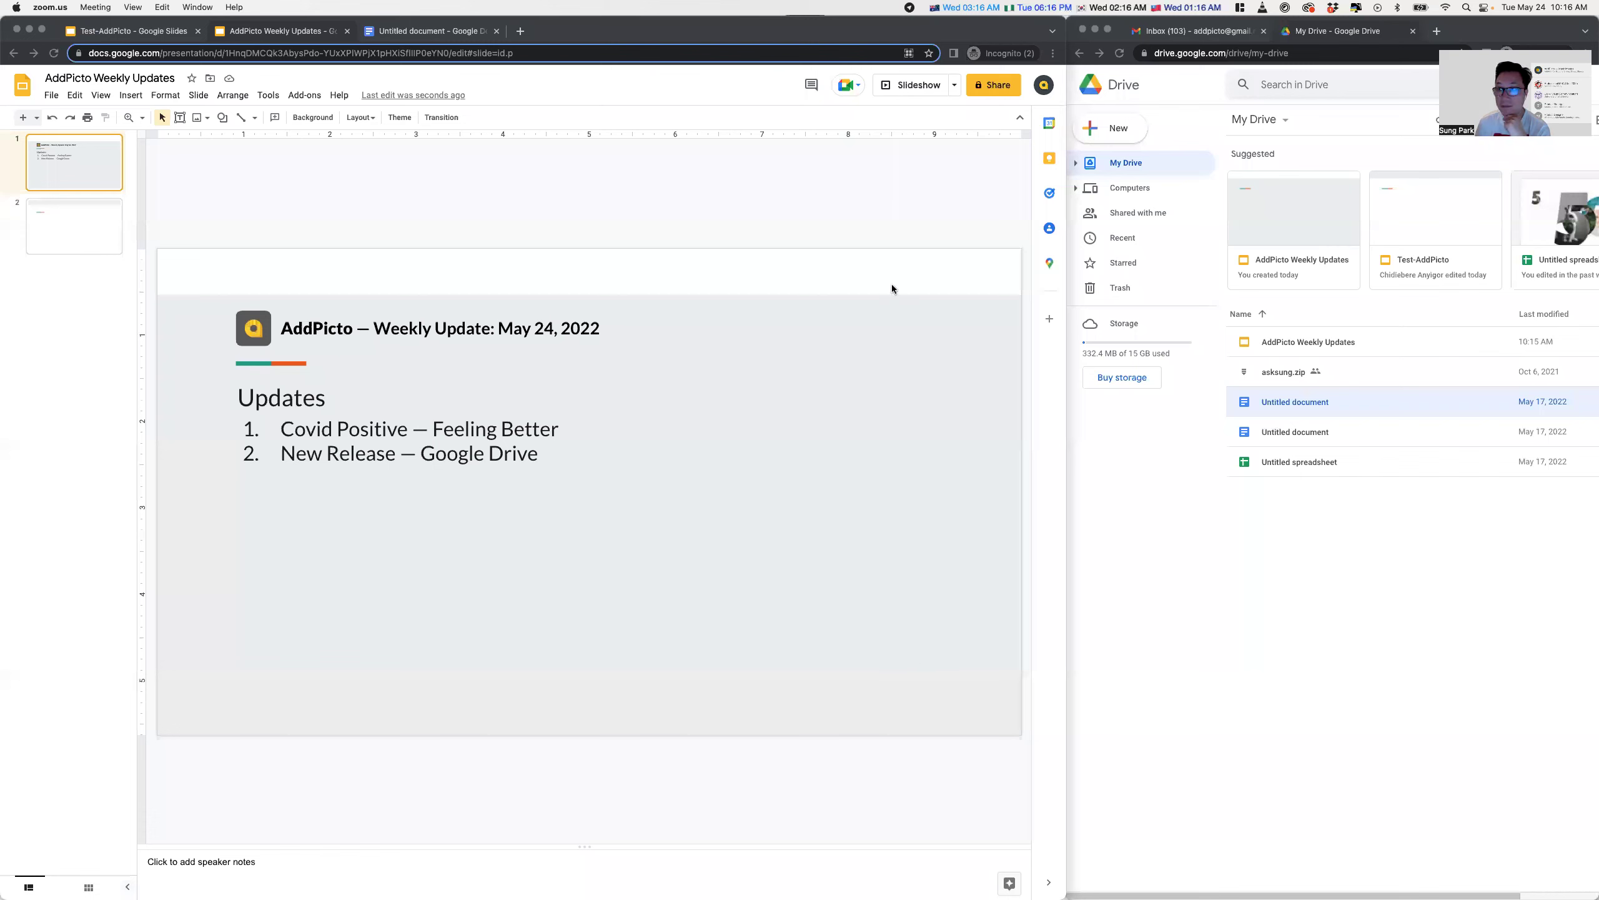
Select blank slide 2 and launch the AddPicto add-on
{"action": "left_click", "coordinate": [745, 181]}
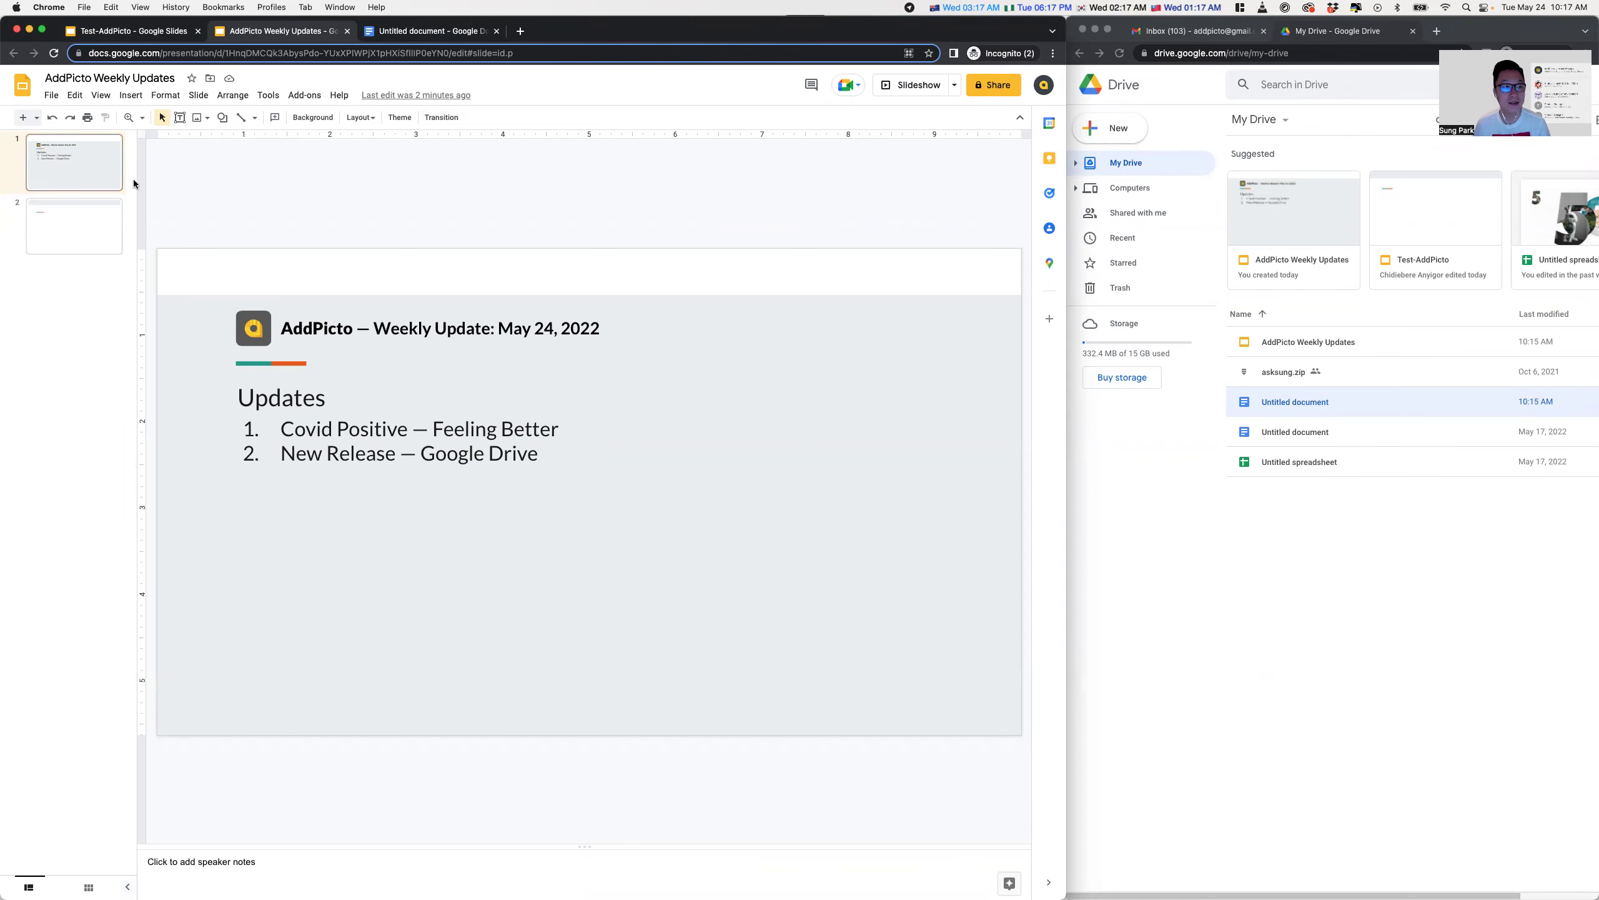
{"action": "left_click", "coordinate": [97, 210]}
{"action": "left_click", "coordinate": [305, 96]}
{"action": "mouse_move", "coordinate": [356, 148]}
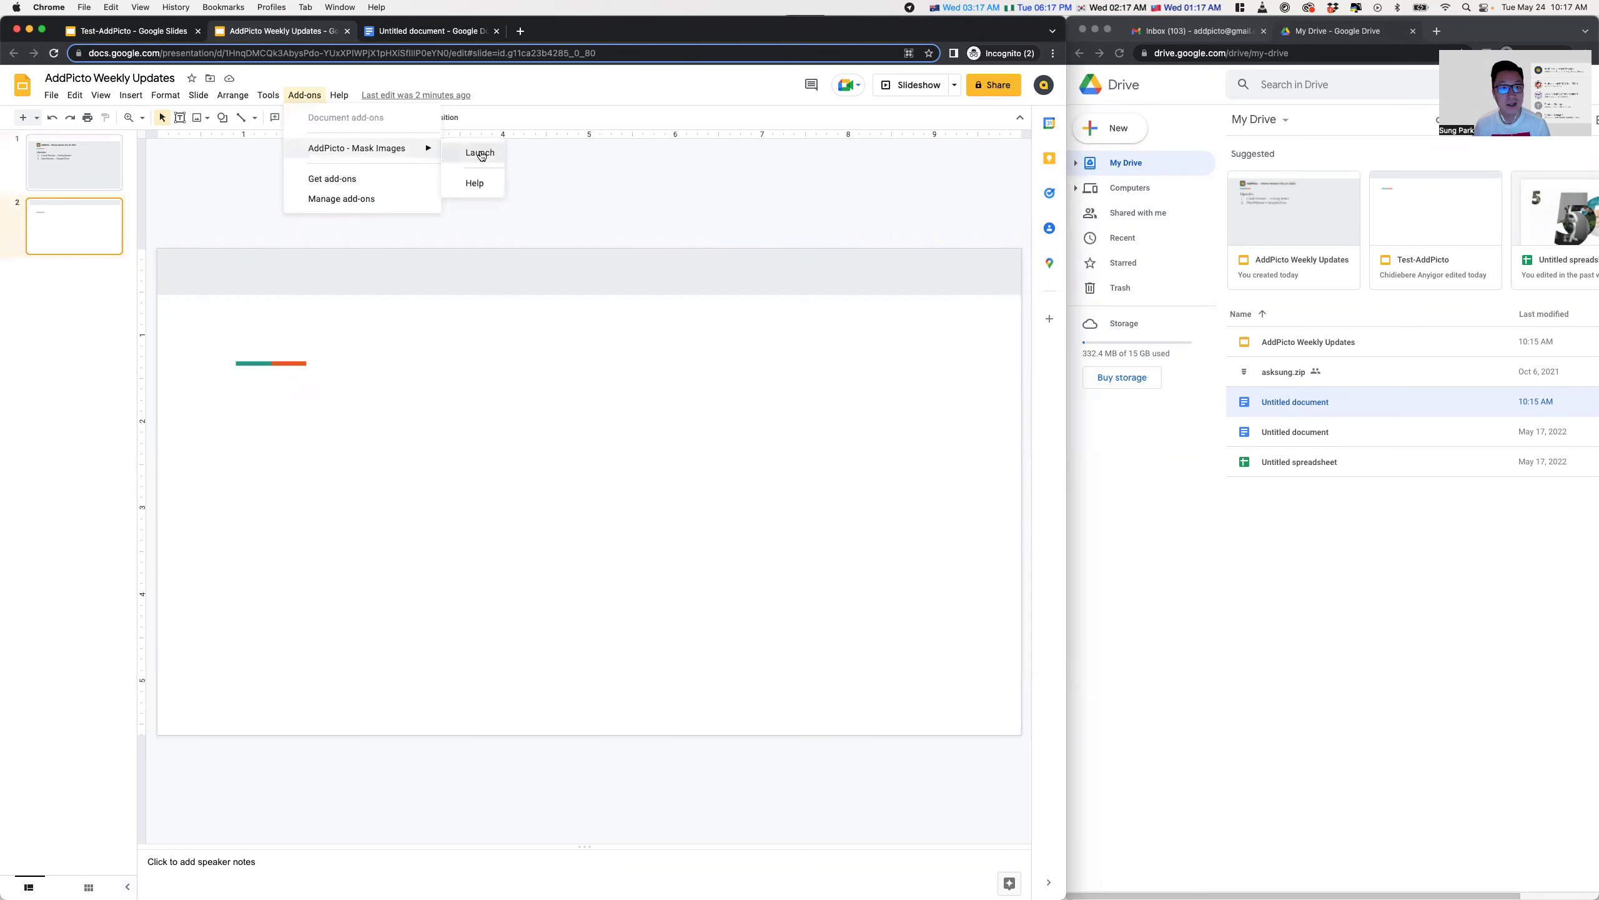
{"action": "left_click", "coordinate": [481, 153]}
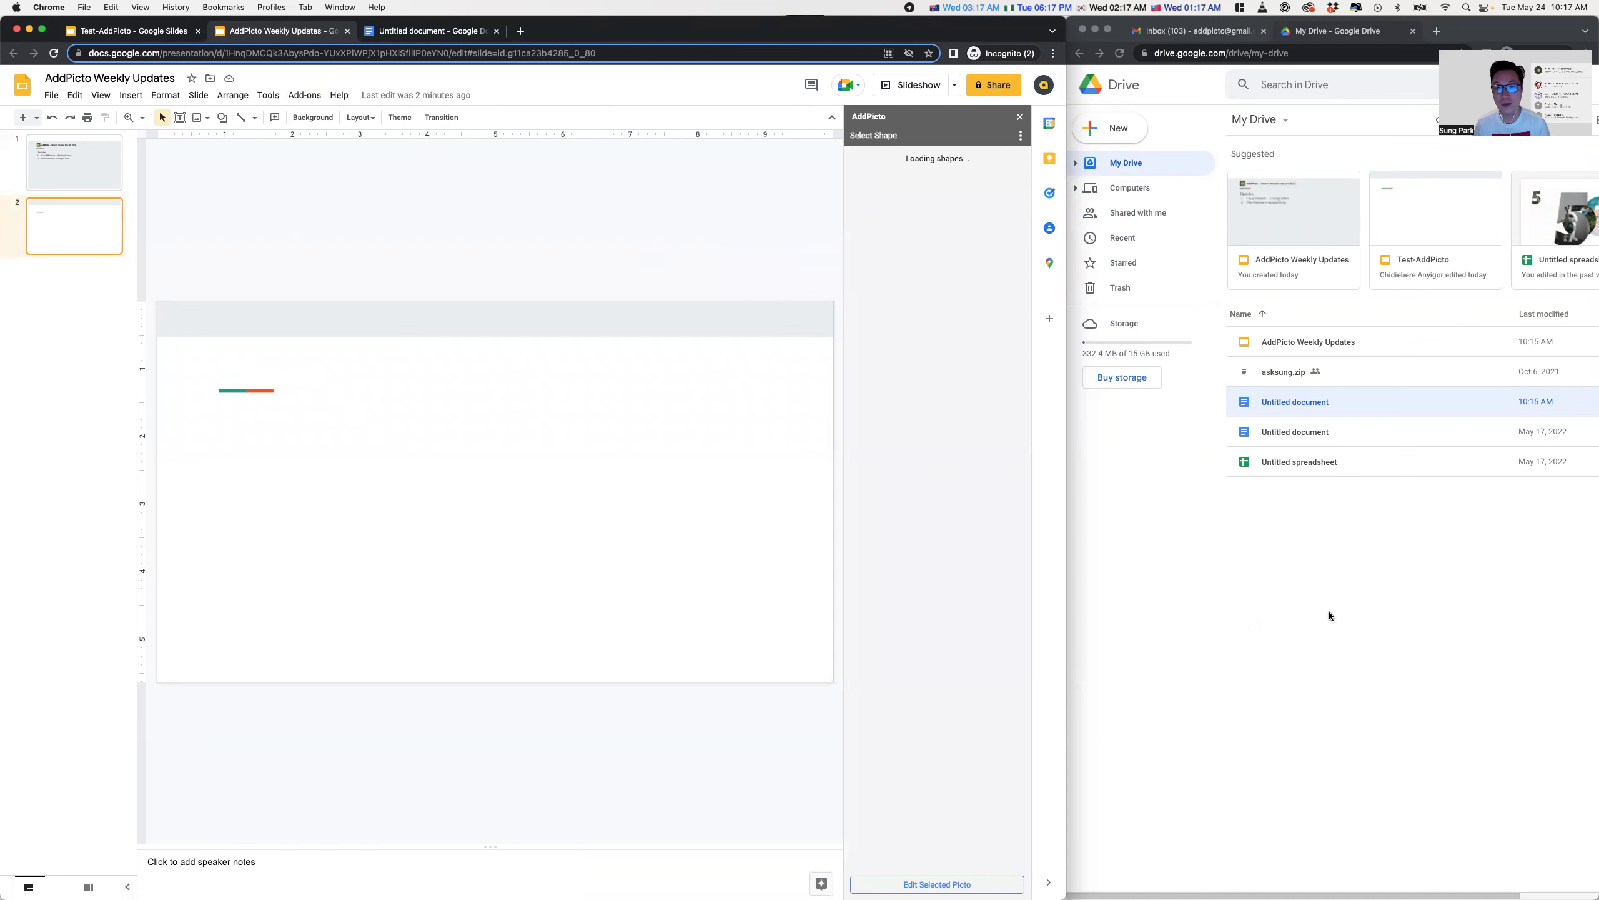
{"action": "left_click", "coordinate": [1350, 611]}
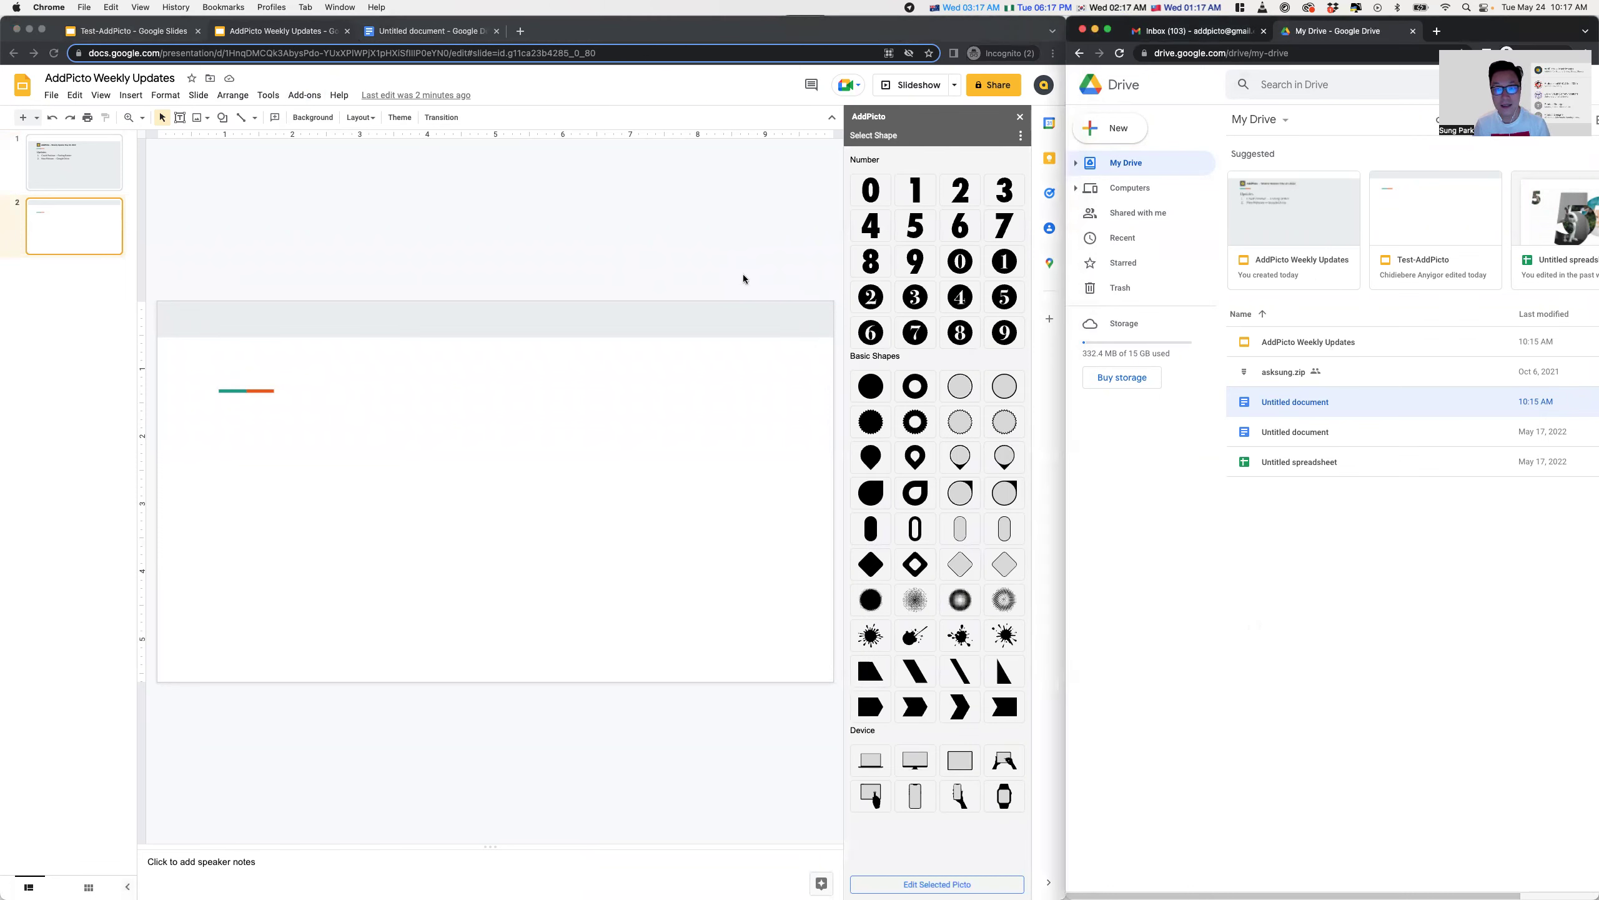
Choose the circle shape and set the image source to Upload Images
{"action": "left_click", "coordinate": [870, 386]}
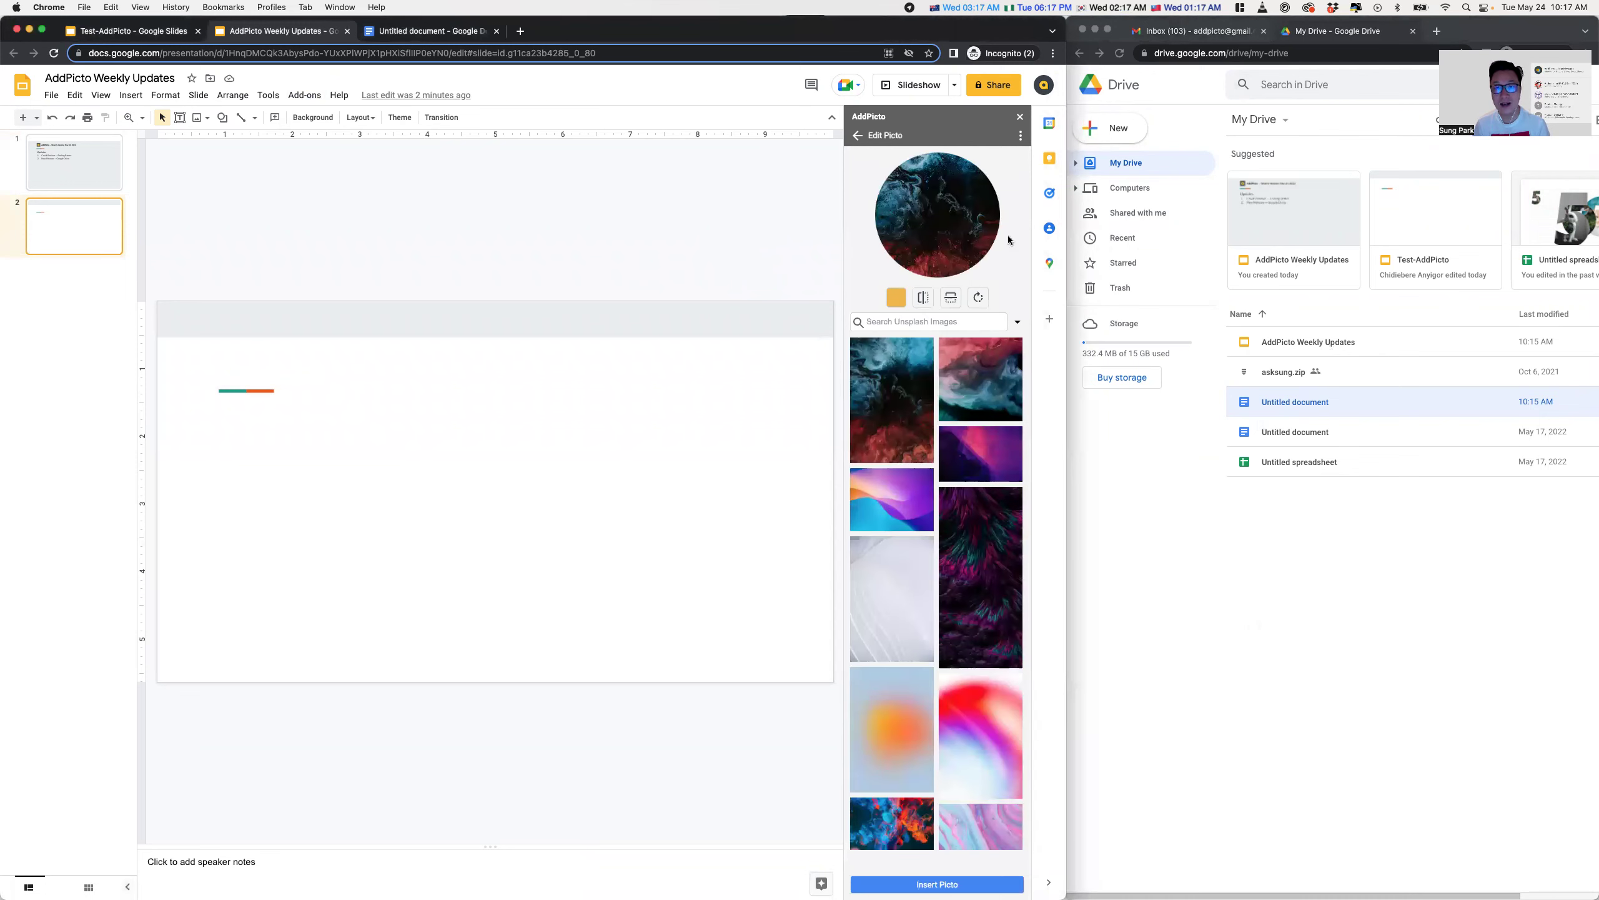
{"action": "left_click", "coordinate": [1016, 323]}
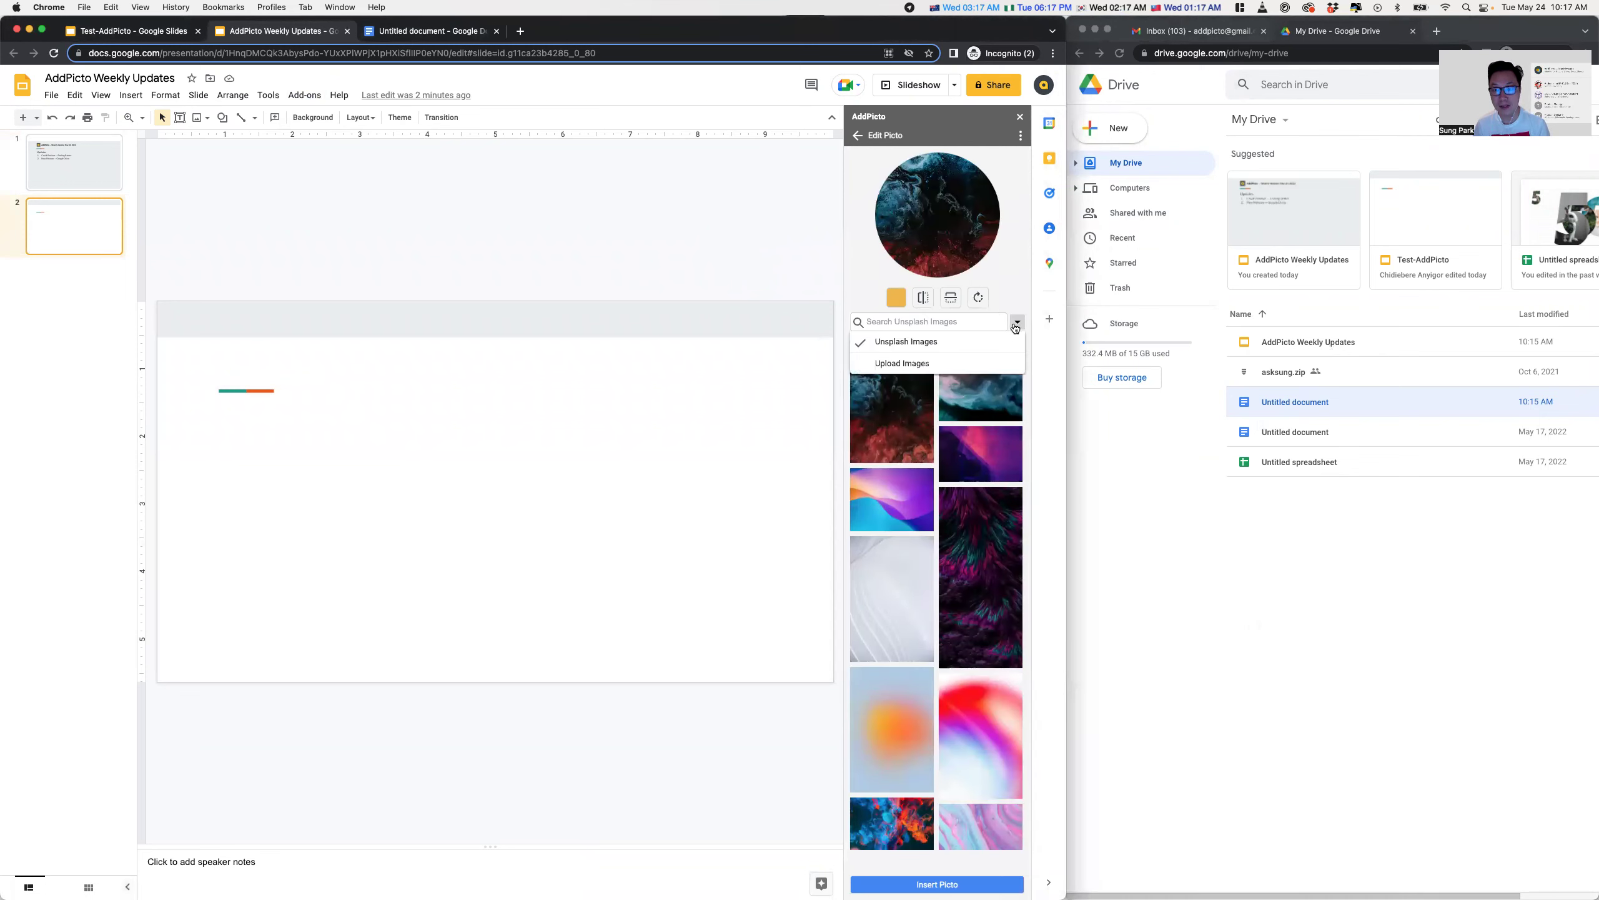
{"action": "left_click", "coordinate": [902, 362]}
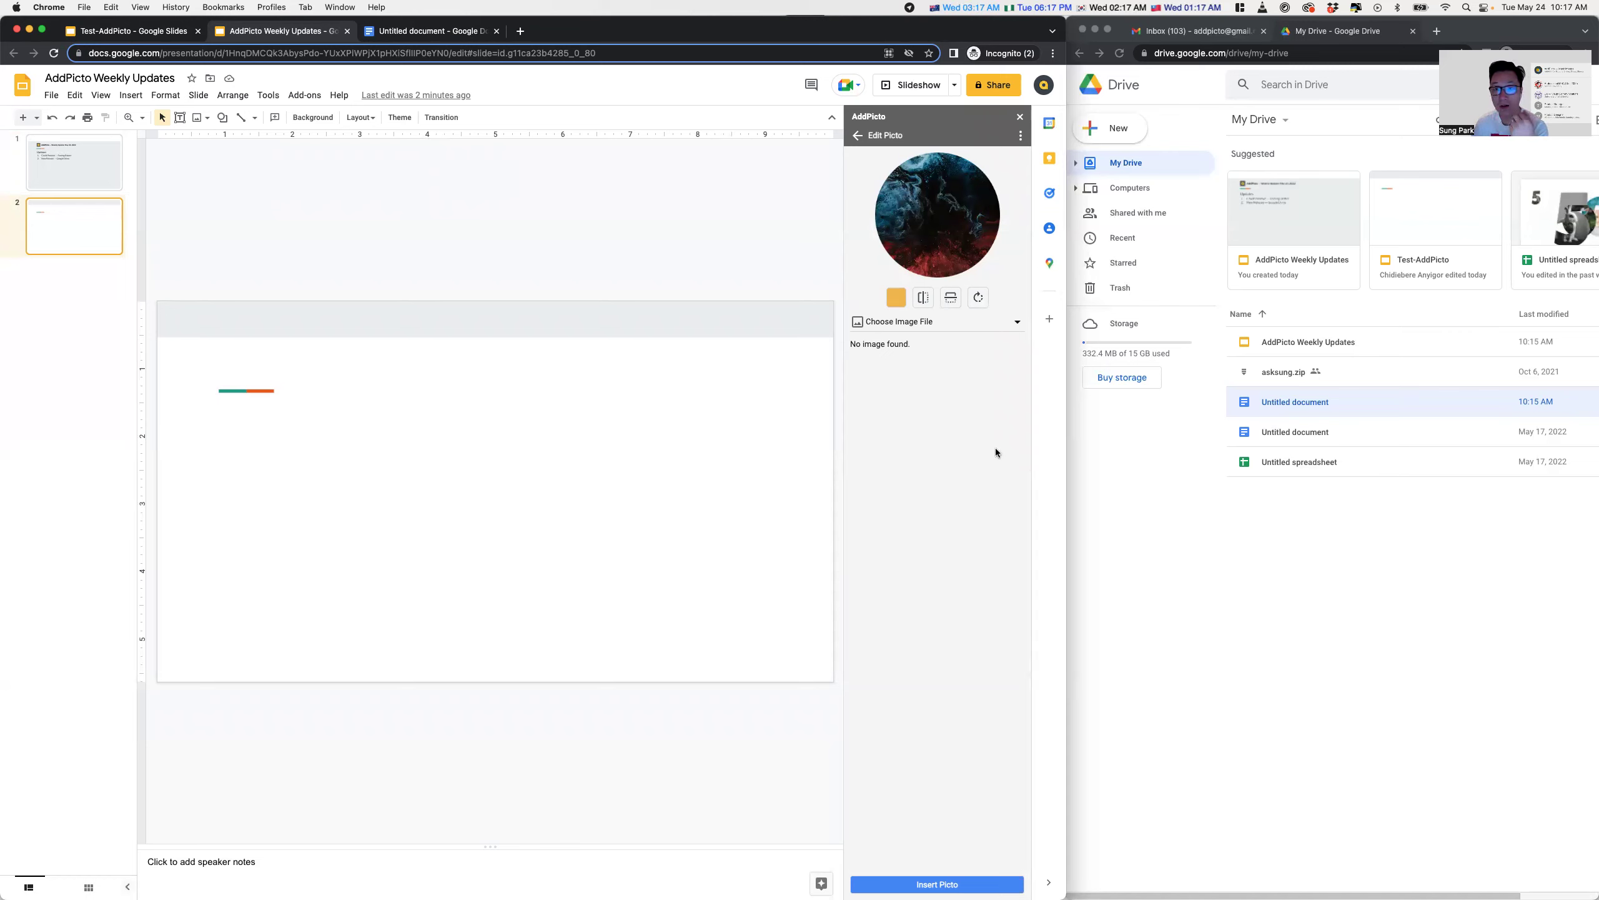
Upload the portrait photo profile2.png and check the Addpicto Drive folder
{"action": "left_click", "coordinate": [914, 327]}
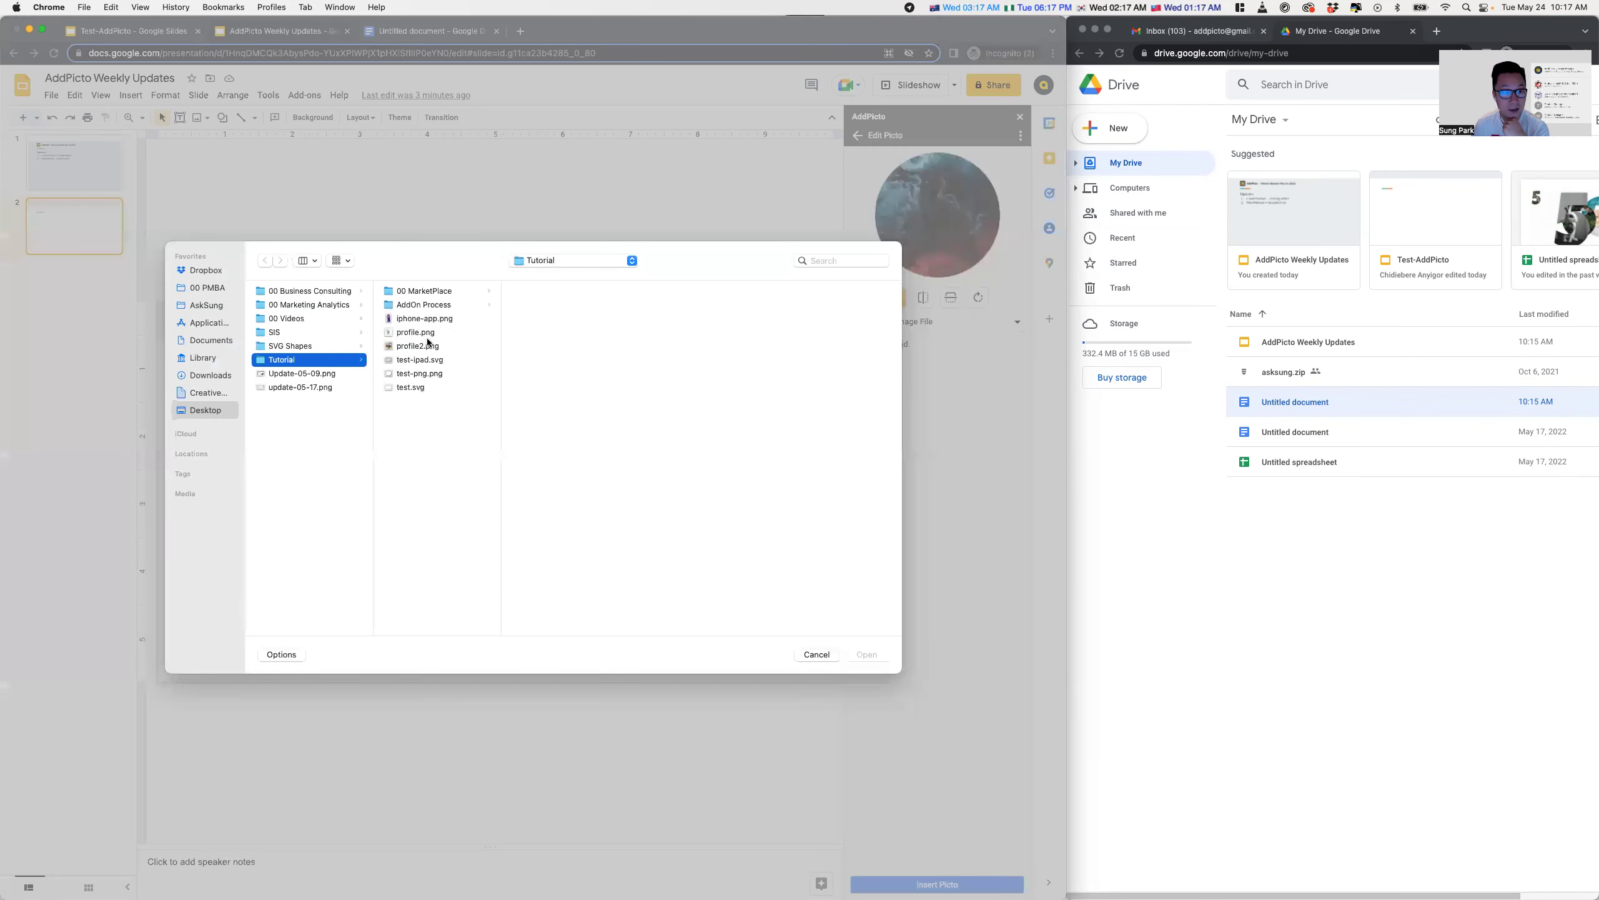
{"action": "left_click", "coordinate": [412, 346]}
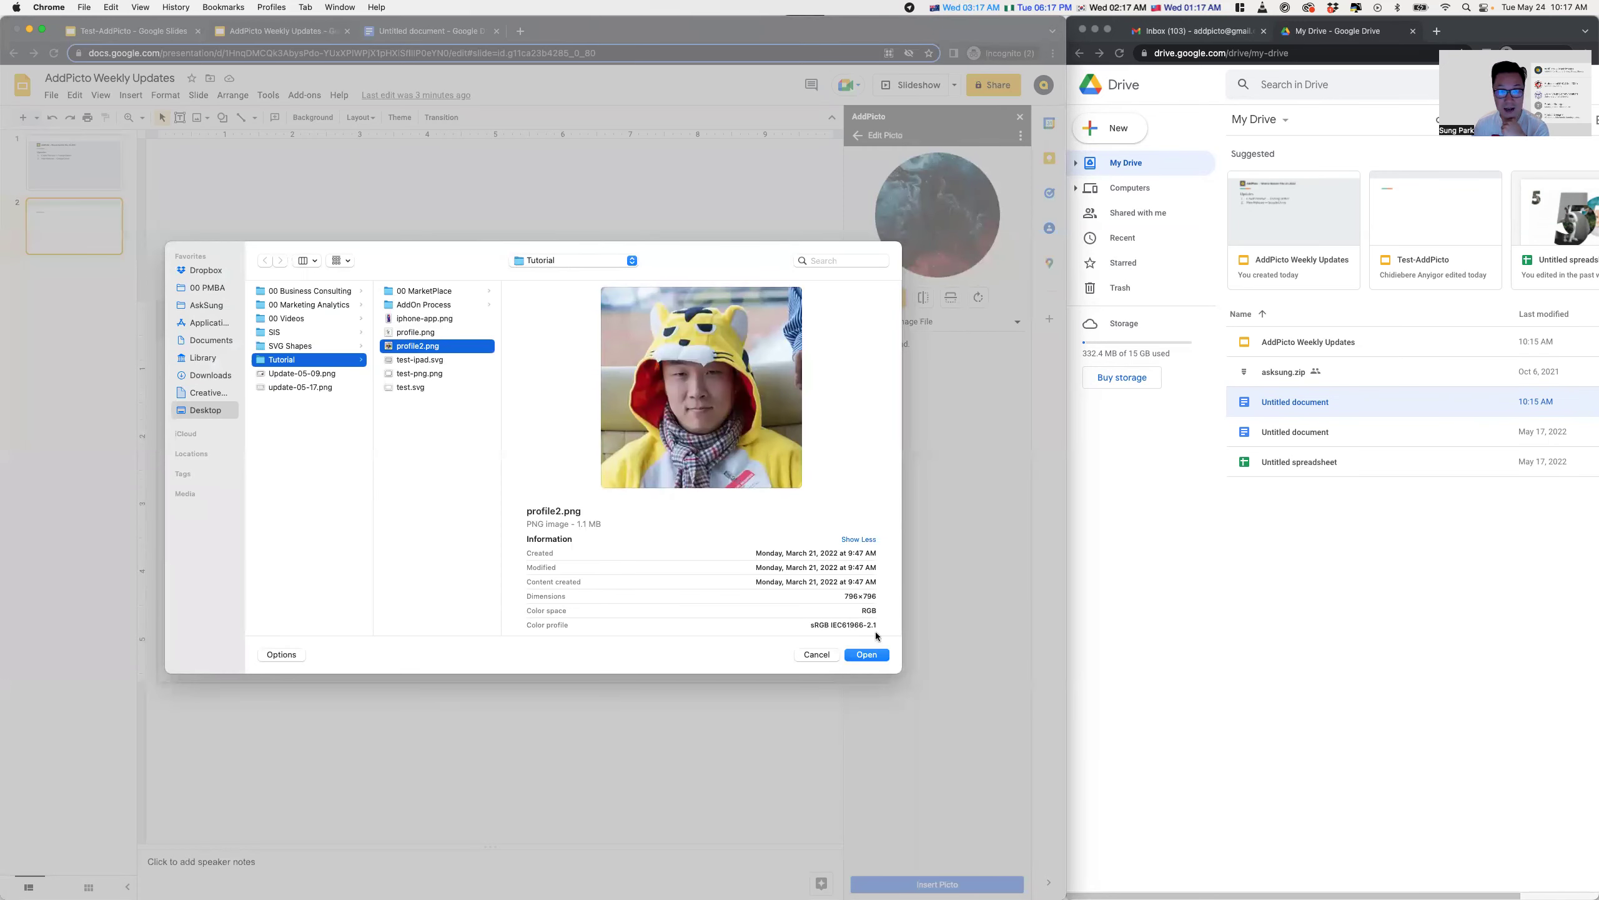
{"action": "left_click", "coordinate": [867, 654]}
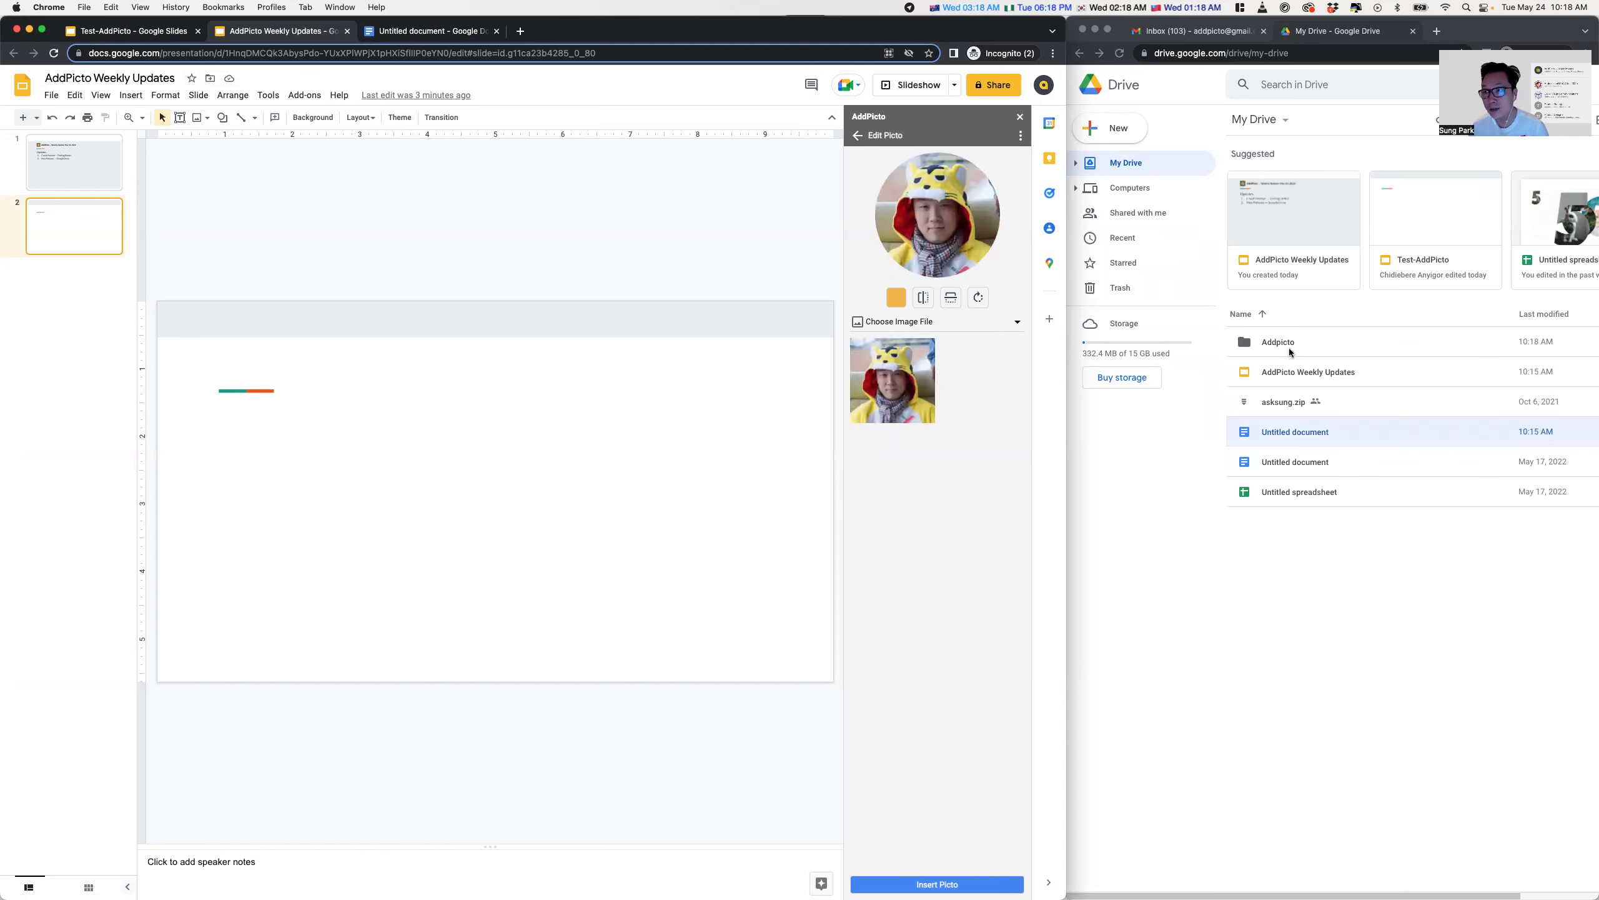
{"action": "double_click", "coordinate": [1283, 344]}
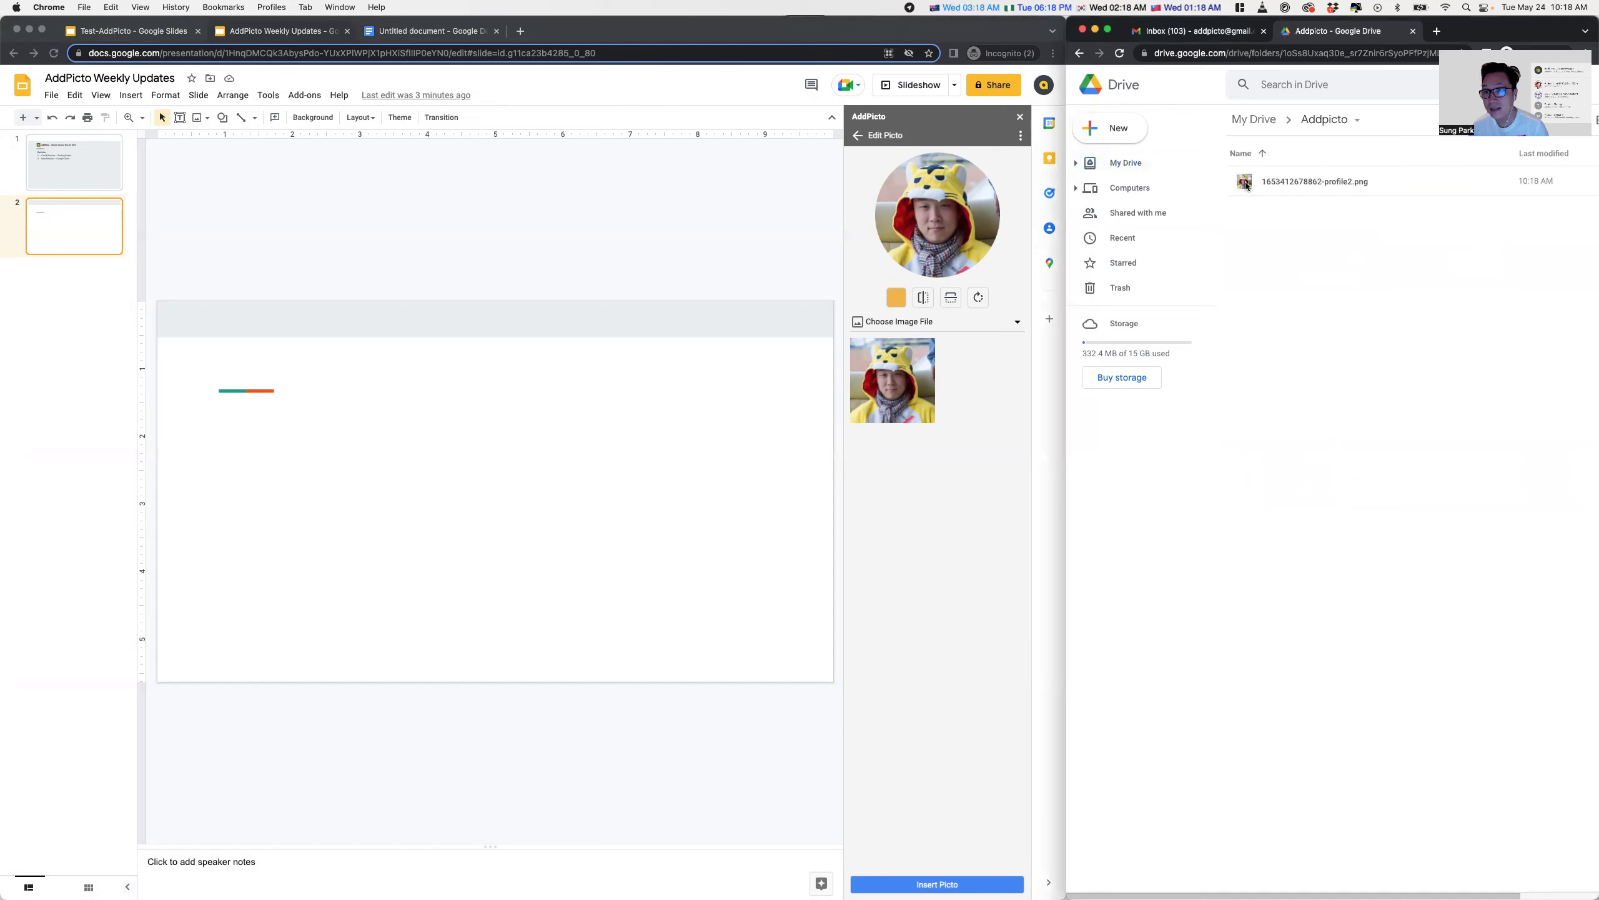
{"action": "left_click", "coordinate": [930, 490]}
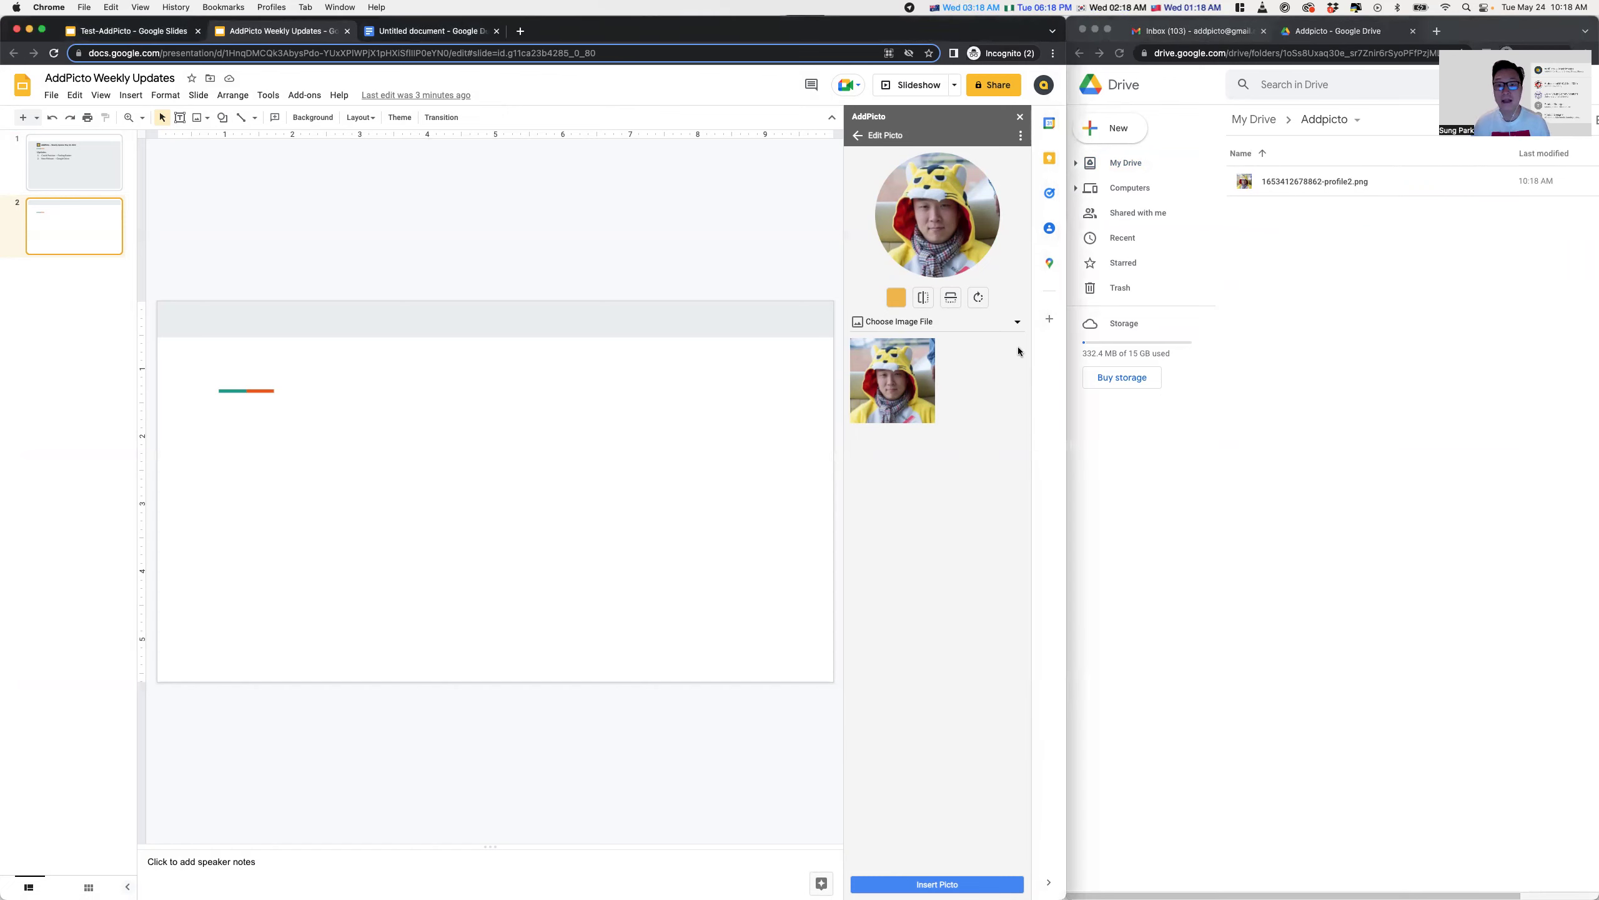
Upload the bird illustration profile.png to fill the circle picto
{"action": "left_click", "coordinate": [1019, 327]}
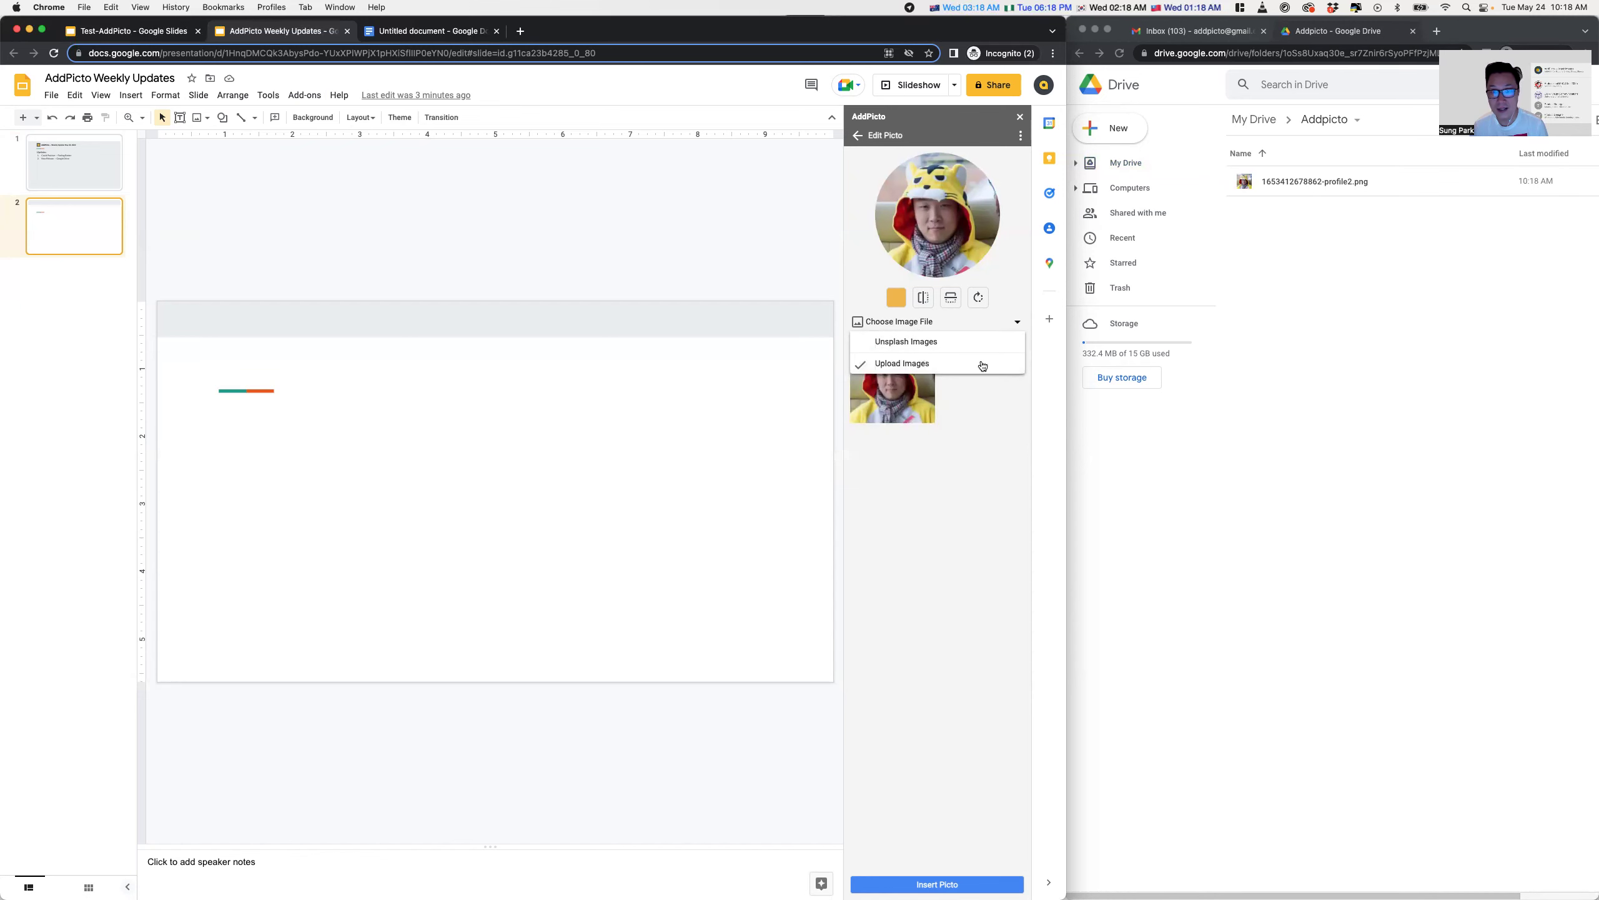
{"action": "left_click", "coordinate": [892, 322]}
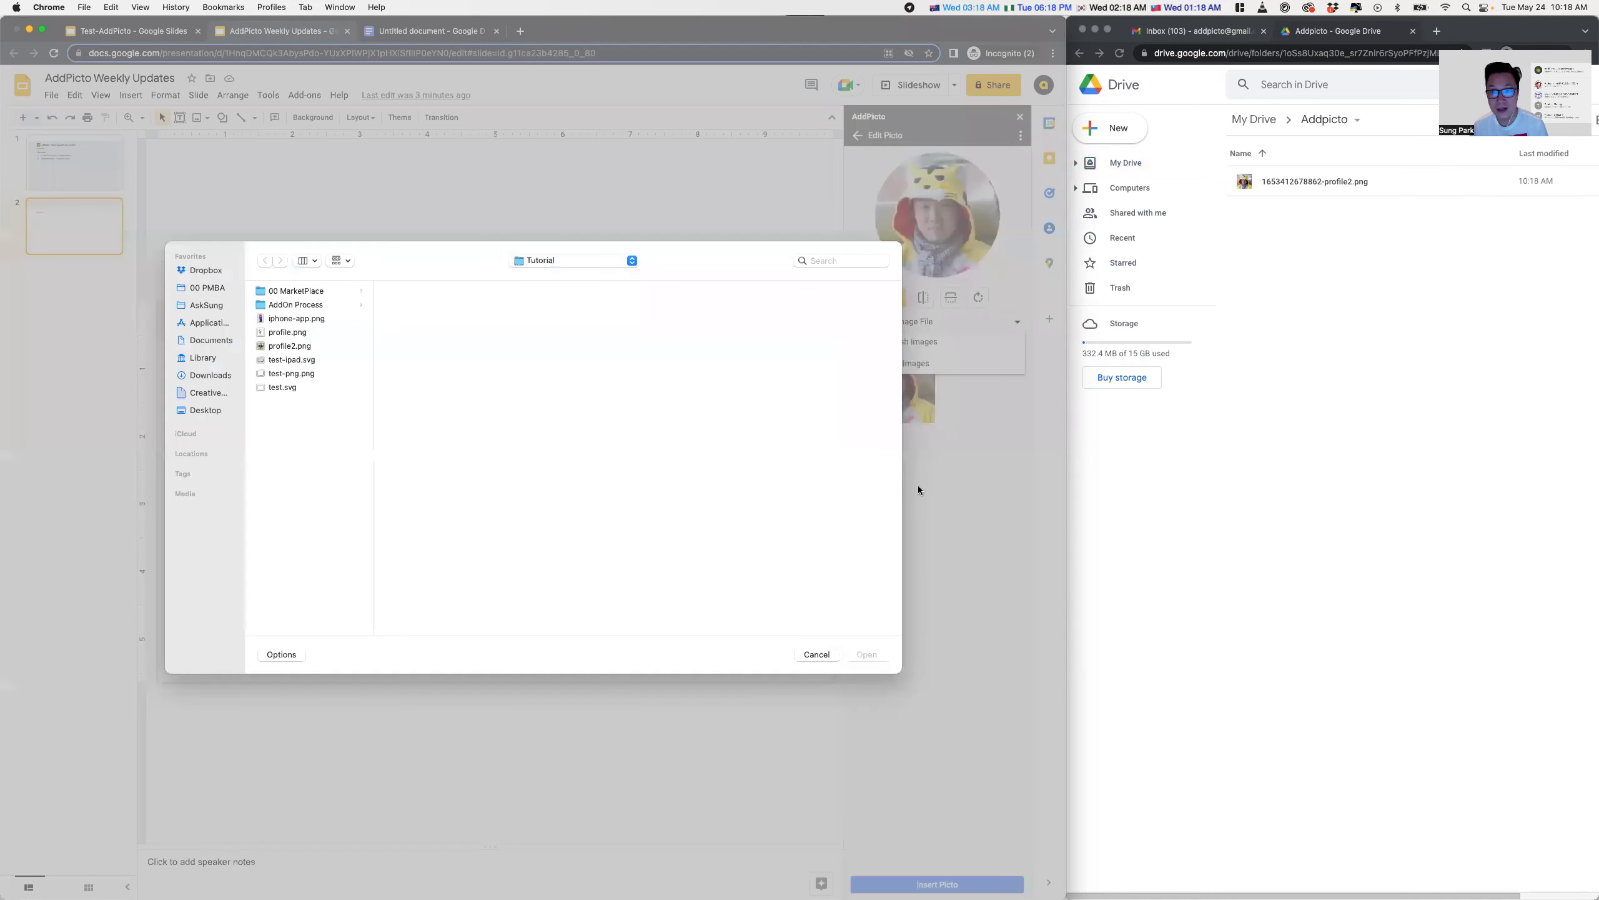
{"action": "left_click", "coordinate": [280, 331]}
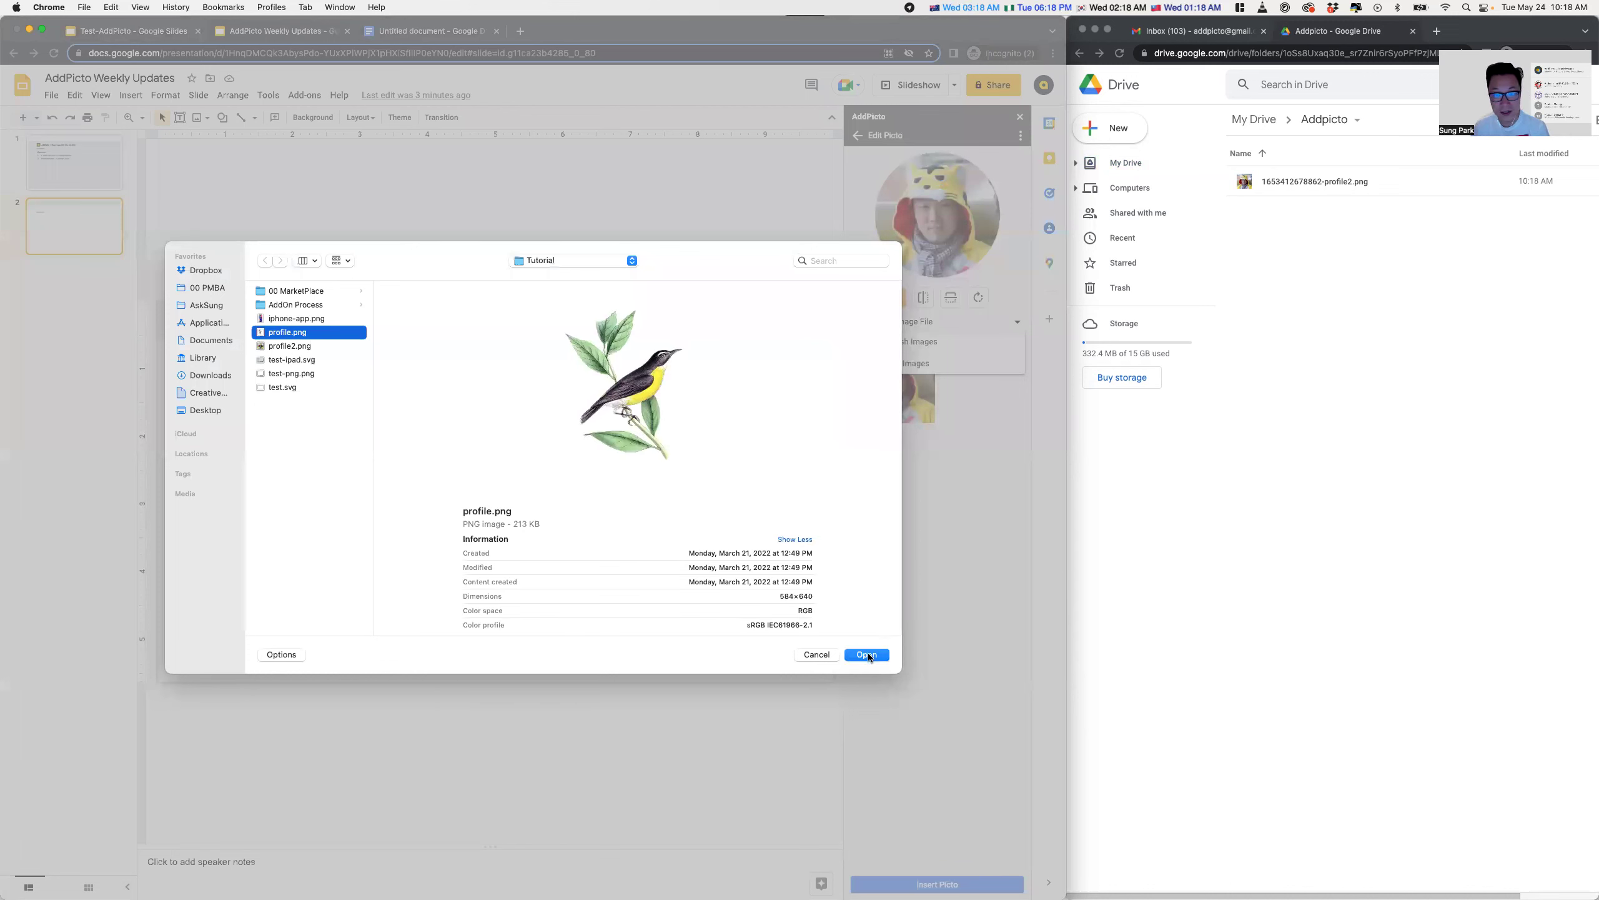
{"action": "left_click", "coordinate": [866, 653]}
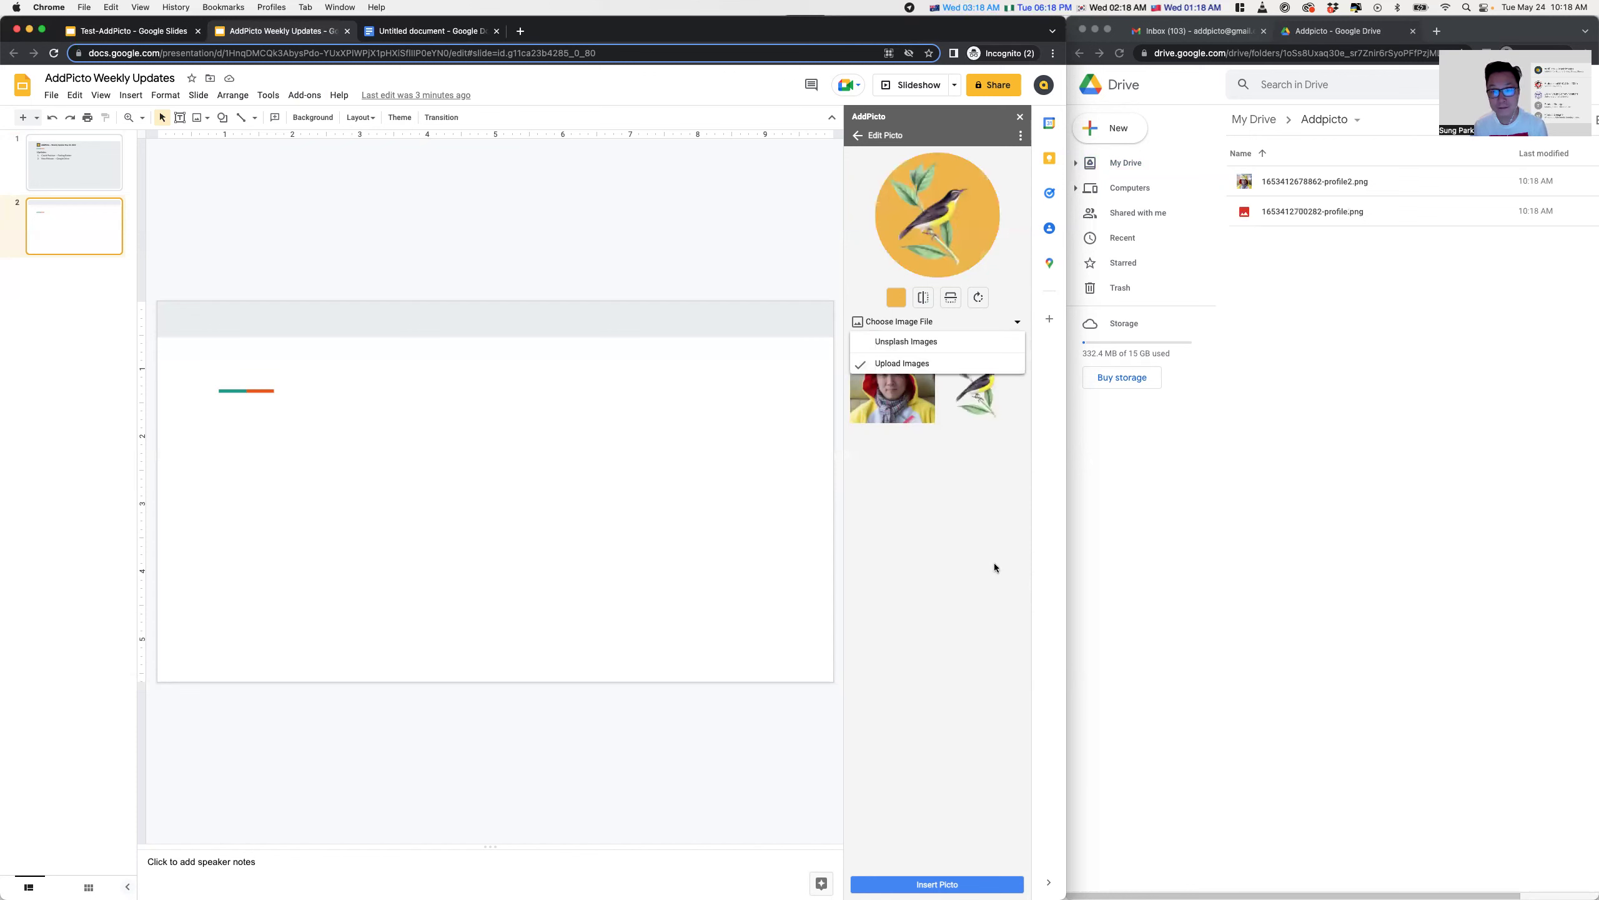
Give the bird picto a pale yellow background
{"action": "left_click", "coordinate": [1021, 320]}
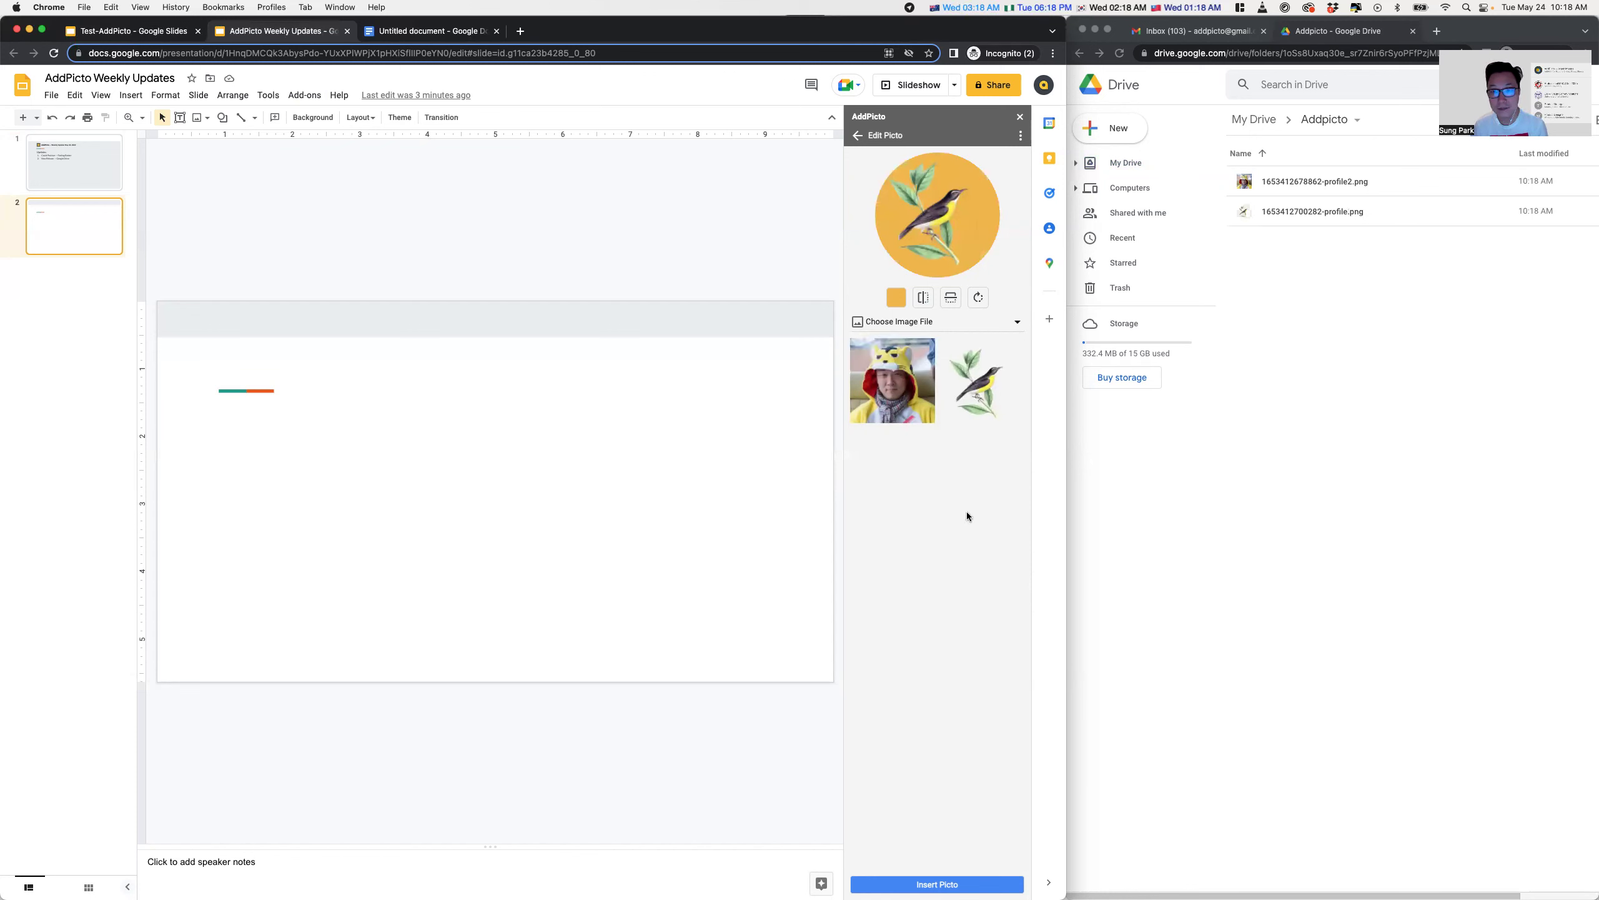
{"action": "left_click", "coordinate": [895, 296]}
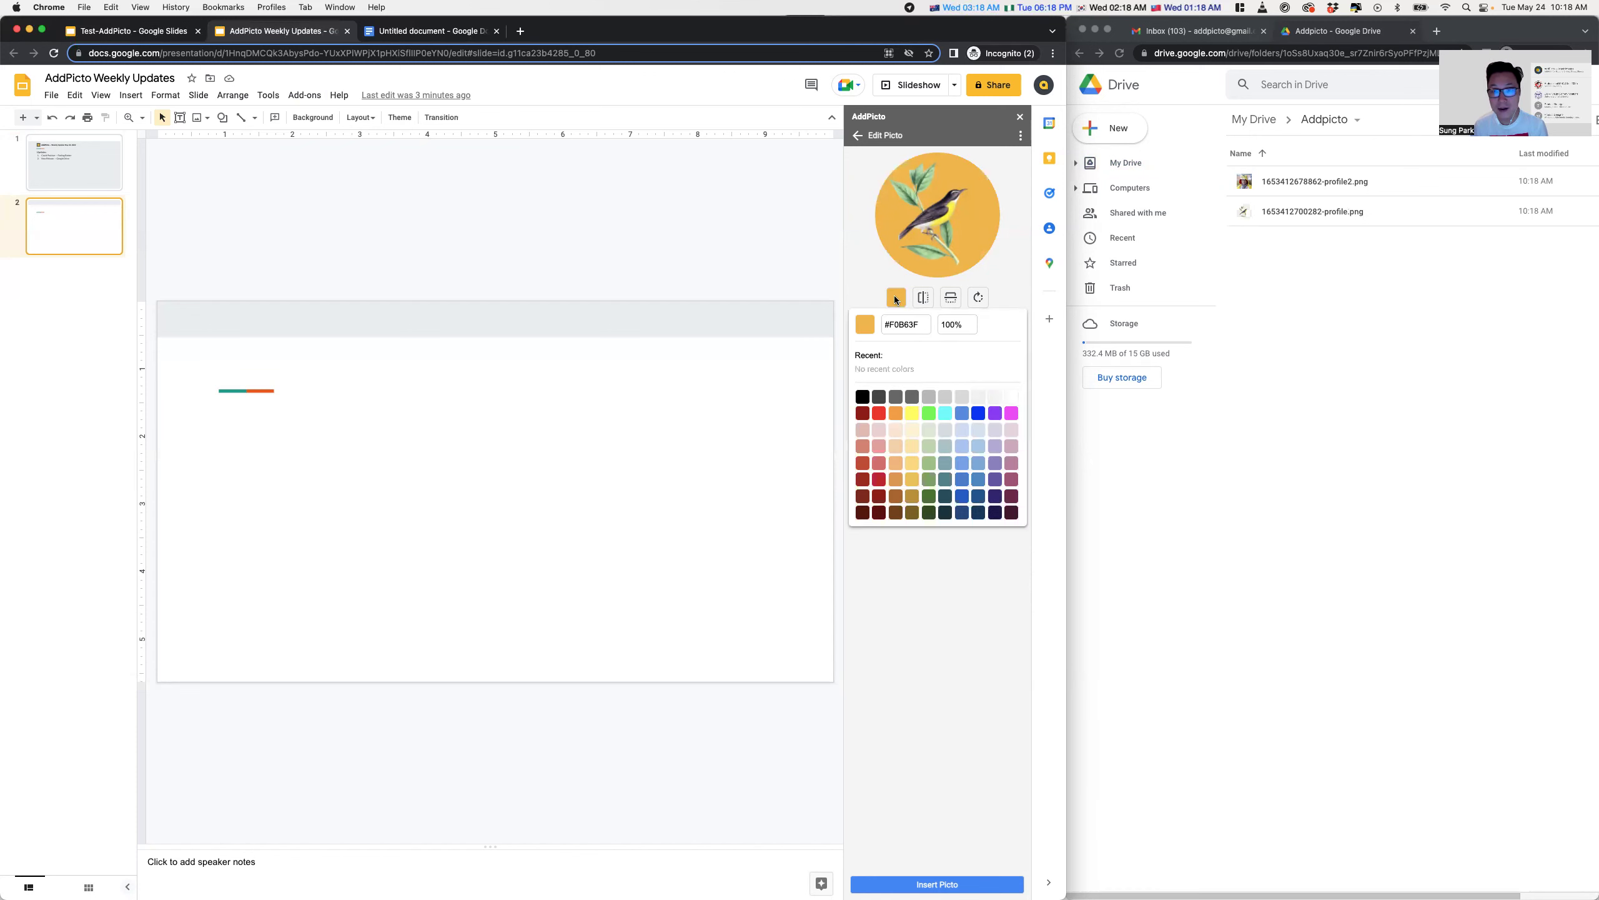
{"action": "left_click", "coordinate": [915, 482]}
{"action": "left_click", "coordinate": [942, 611]}
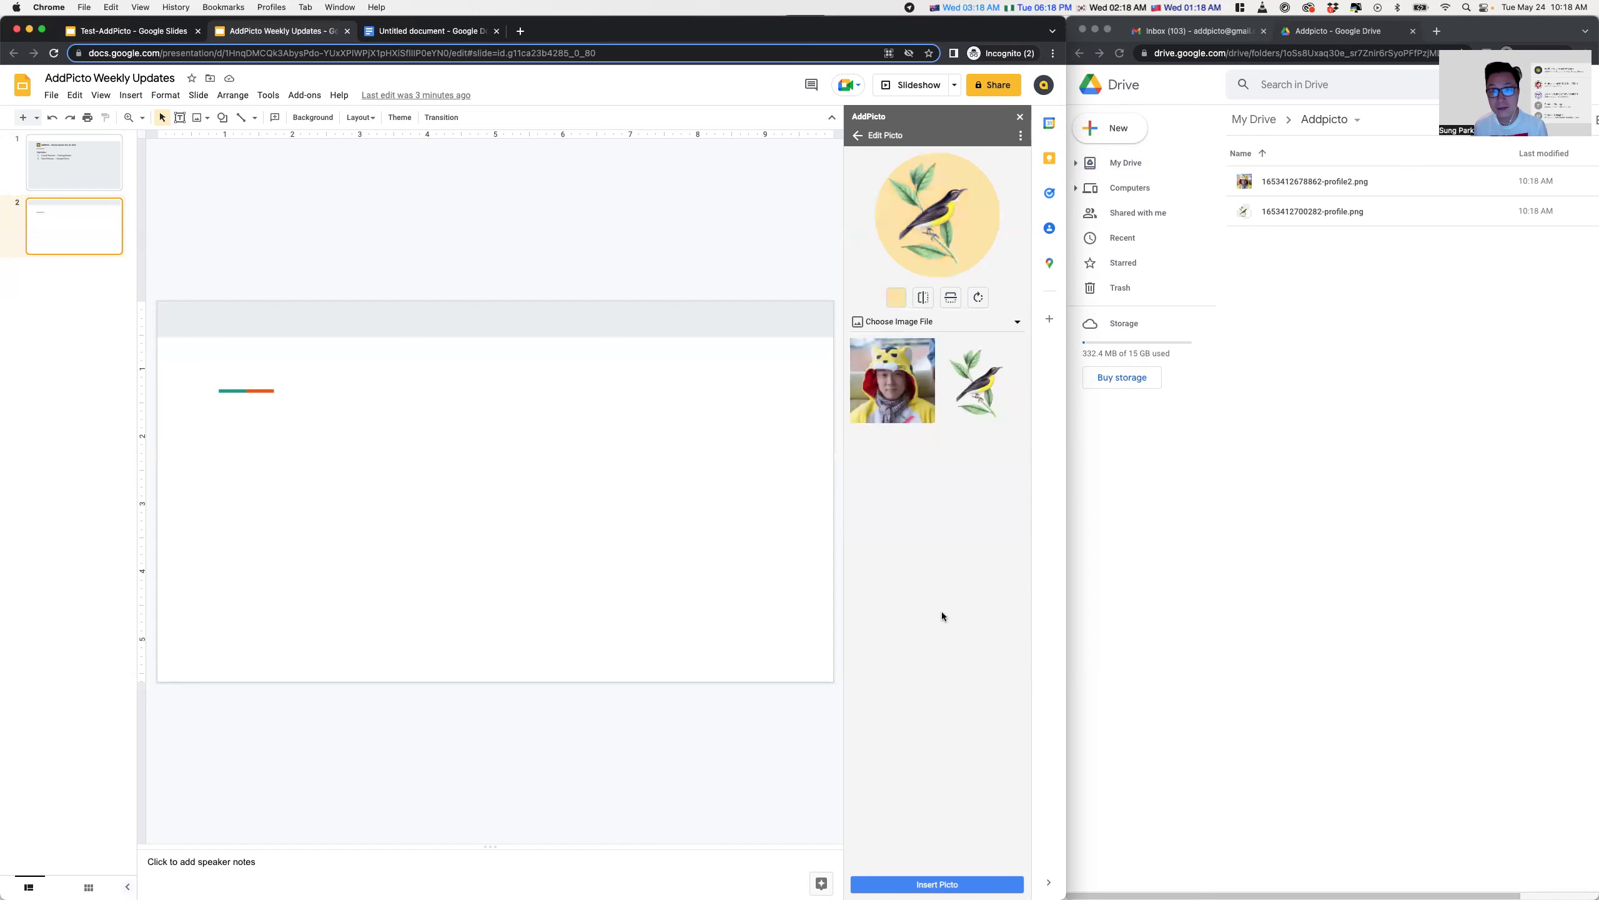
Try the circle shape, switch to the splatter shape, and rotate it twice
{"action": "left_click", "coordinate": [858, 135]}
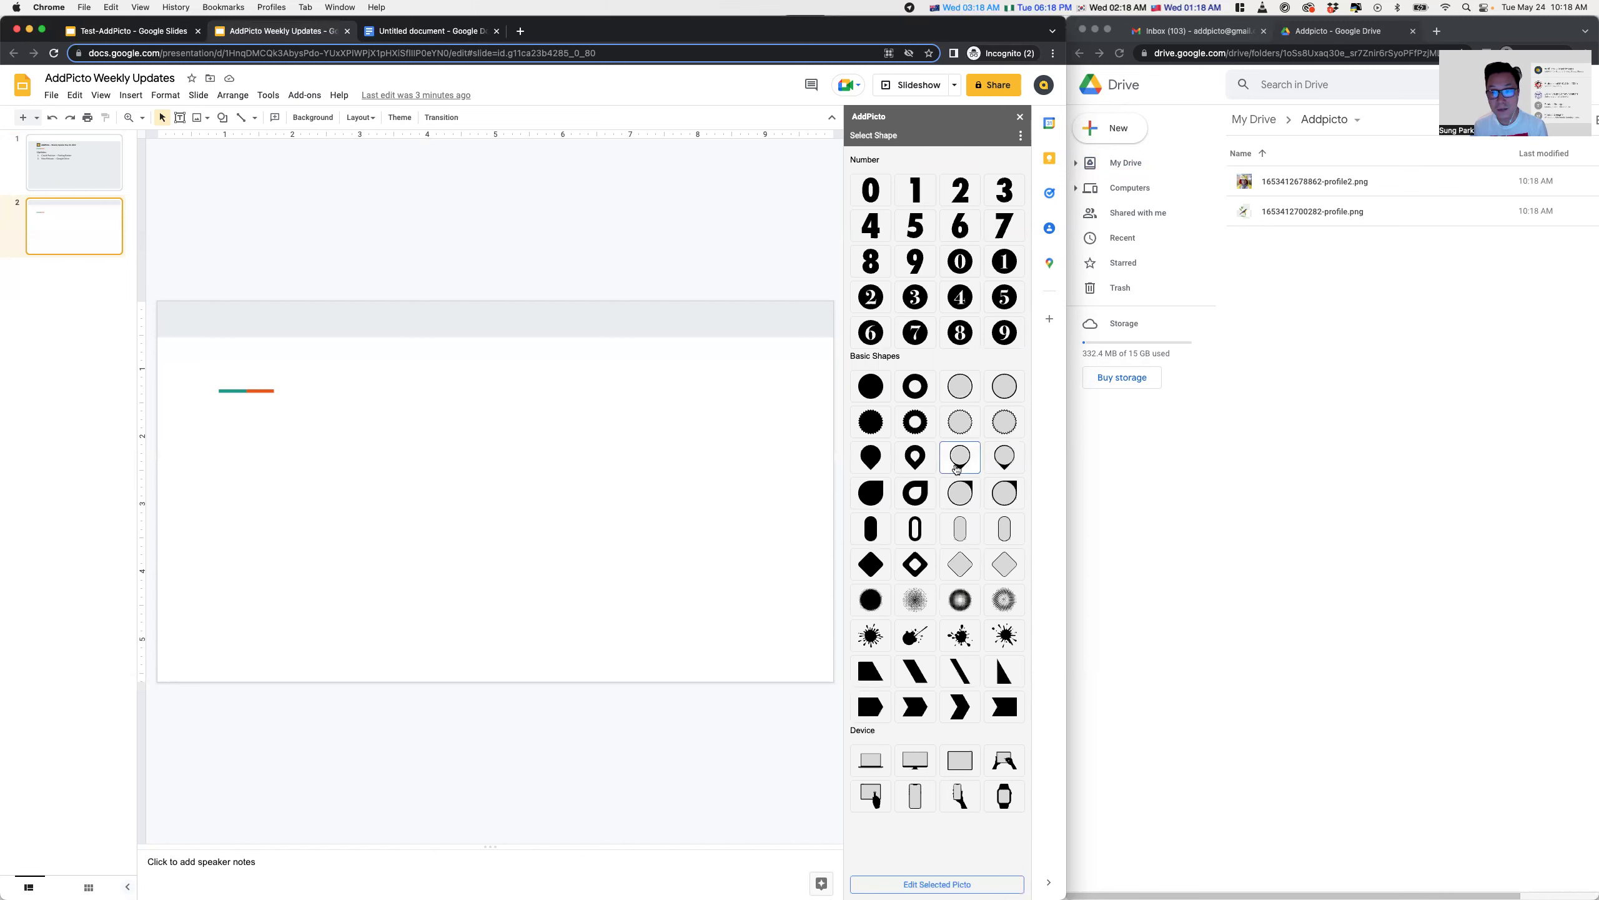
{"action": "left_click", "coordinate": [959, 495]}
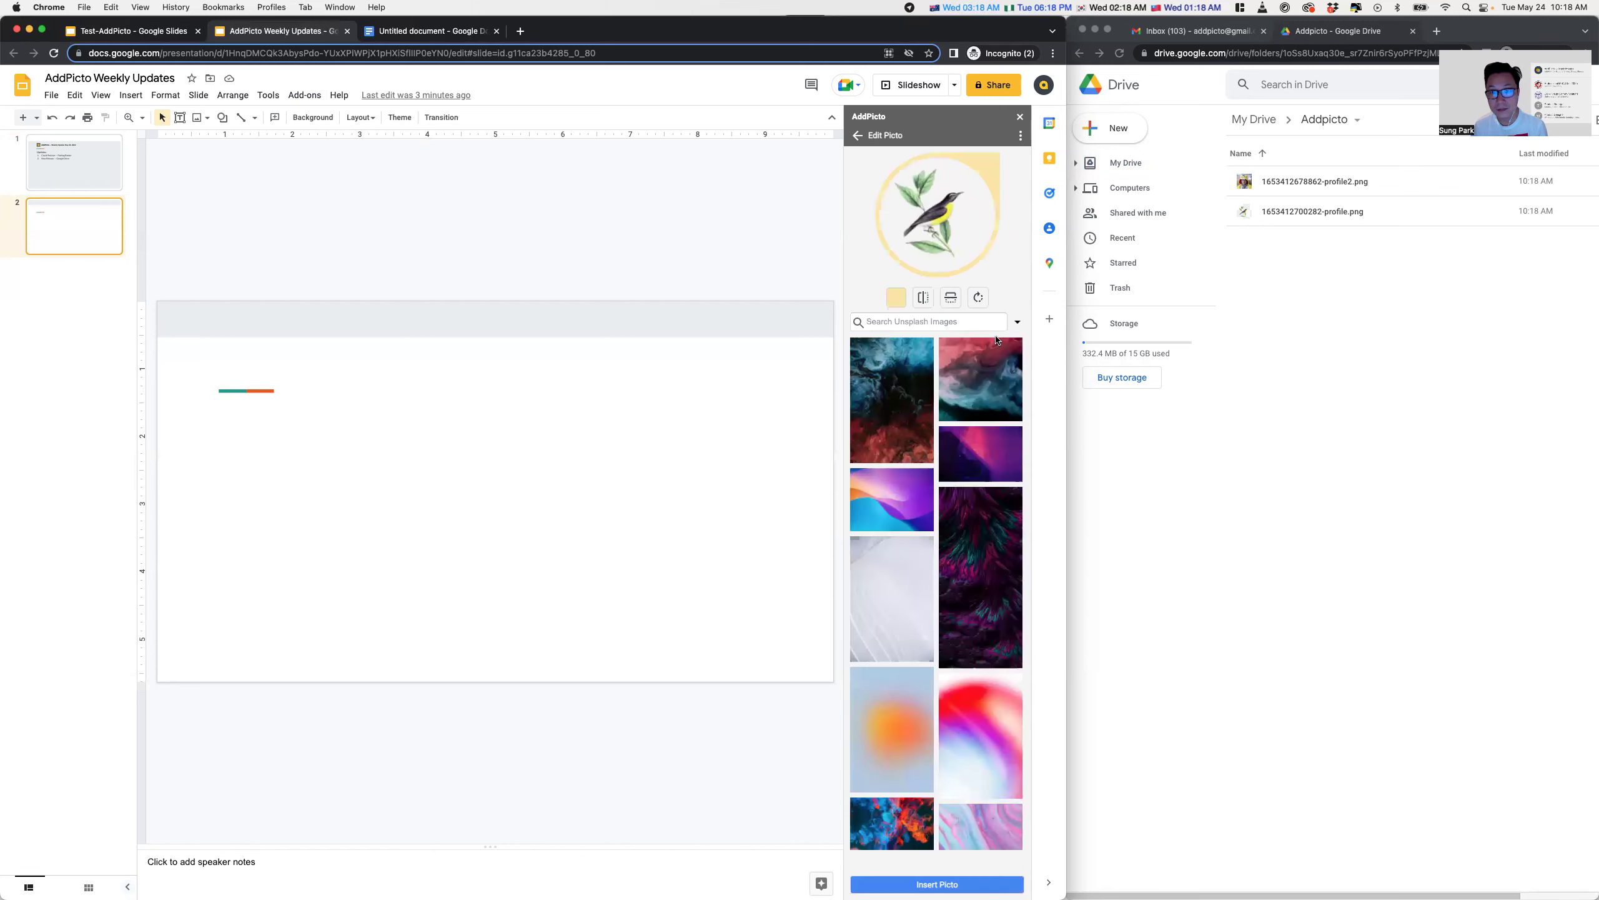
{"action": "left_click", "coordinate": [860, 136]}
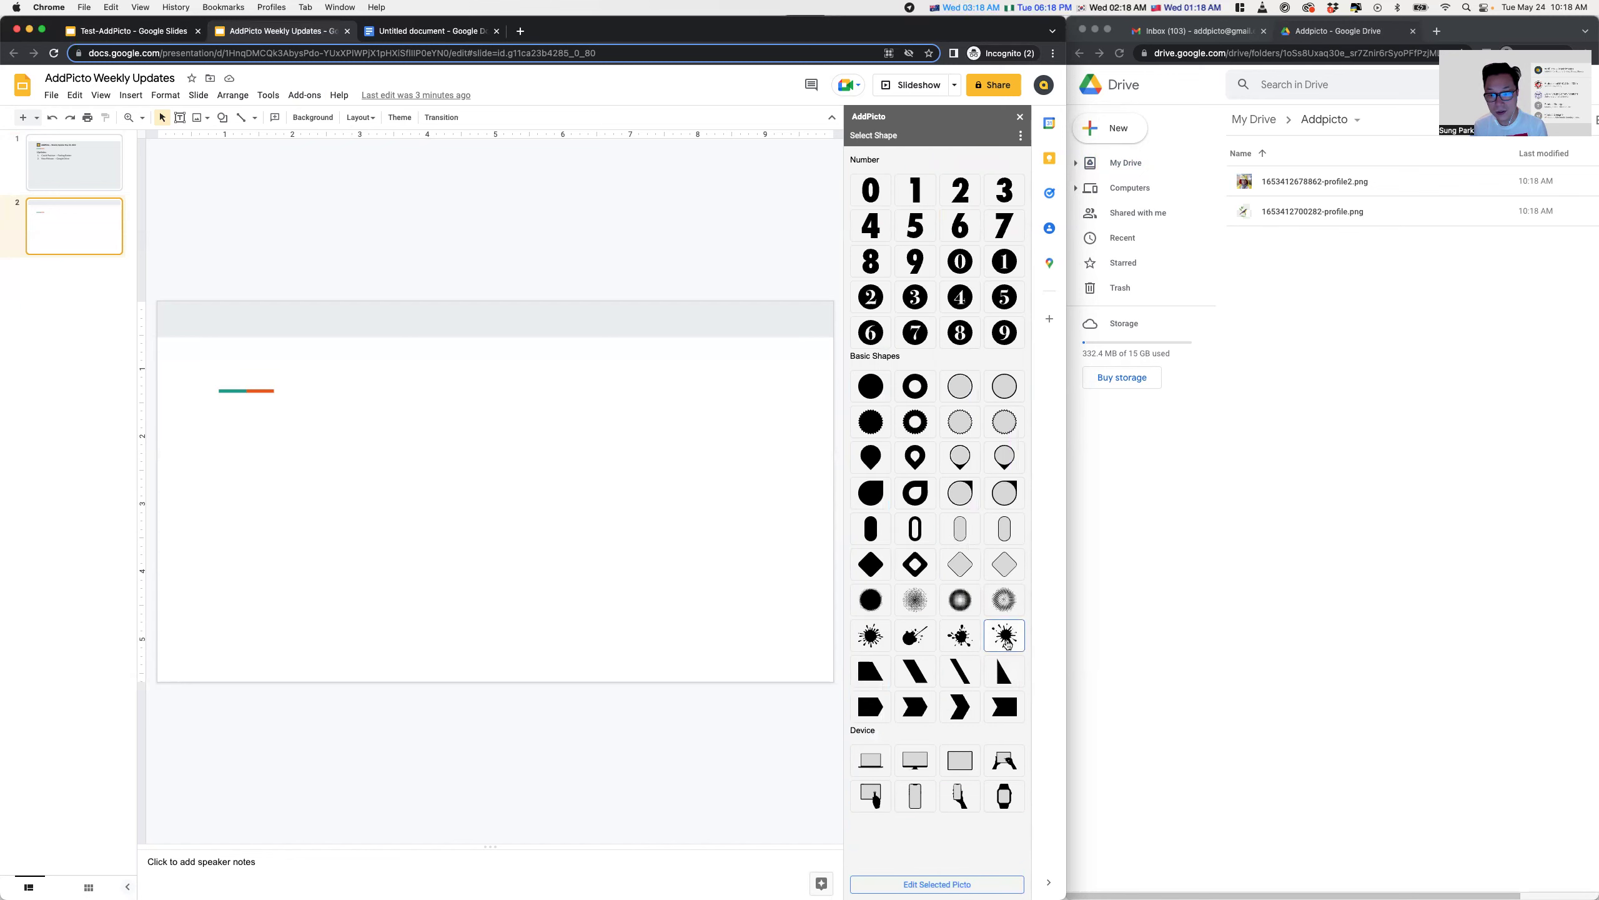
{"action": "left_click", "coordinate": [1005, 636]}
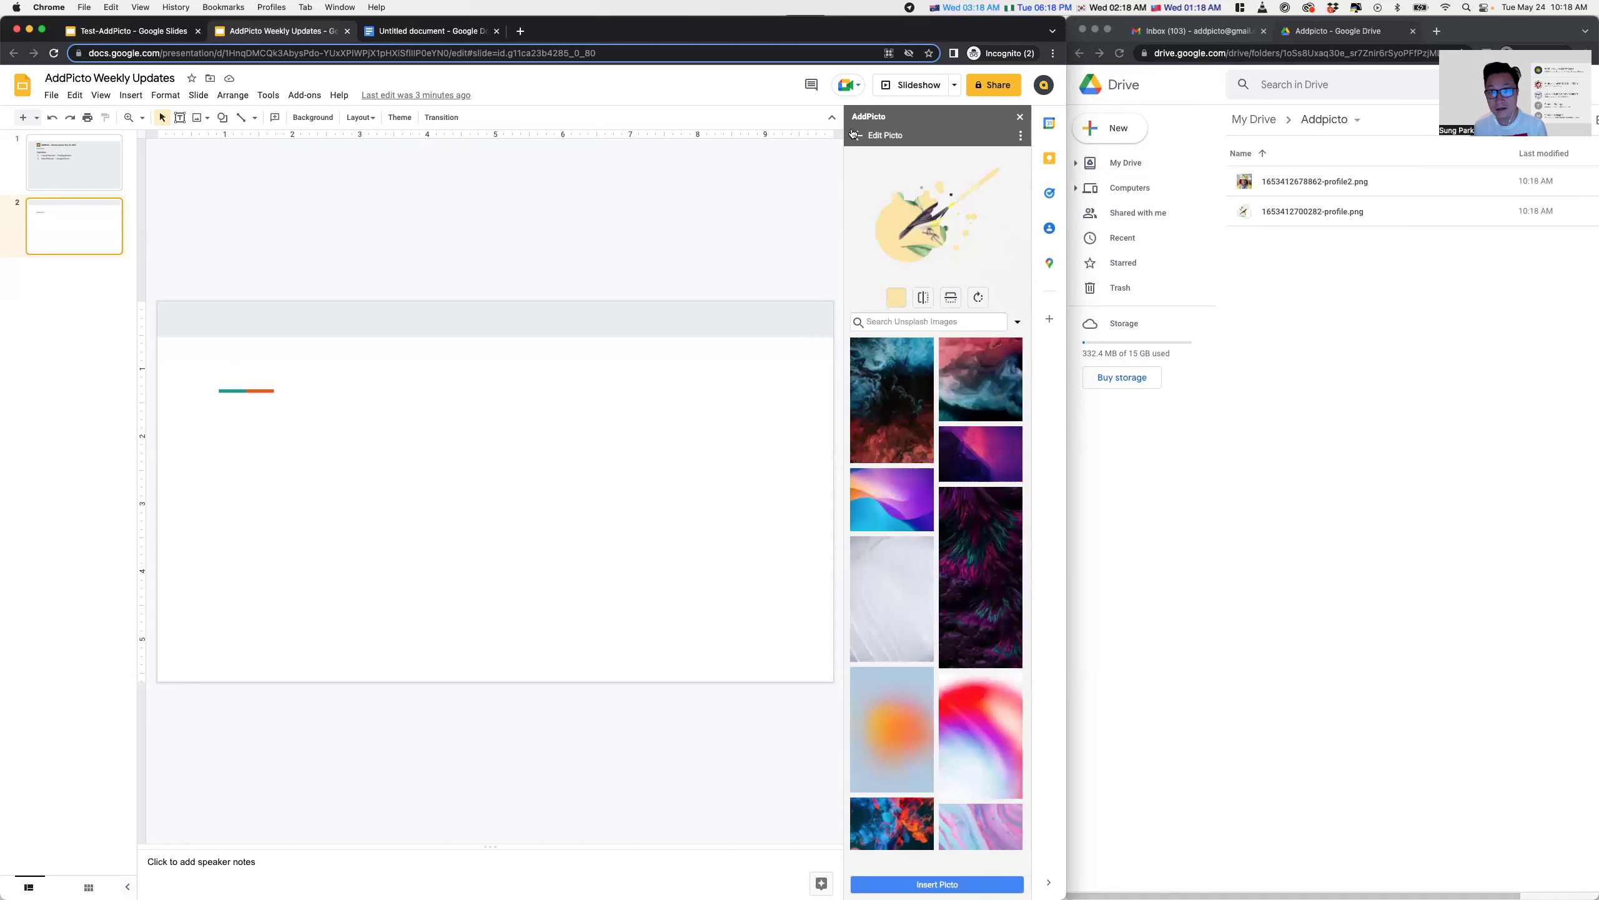
{"action": "left_click", "coordinate": [977, 297]}
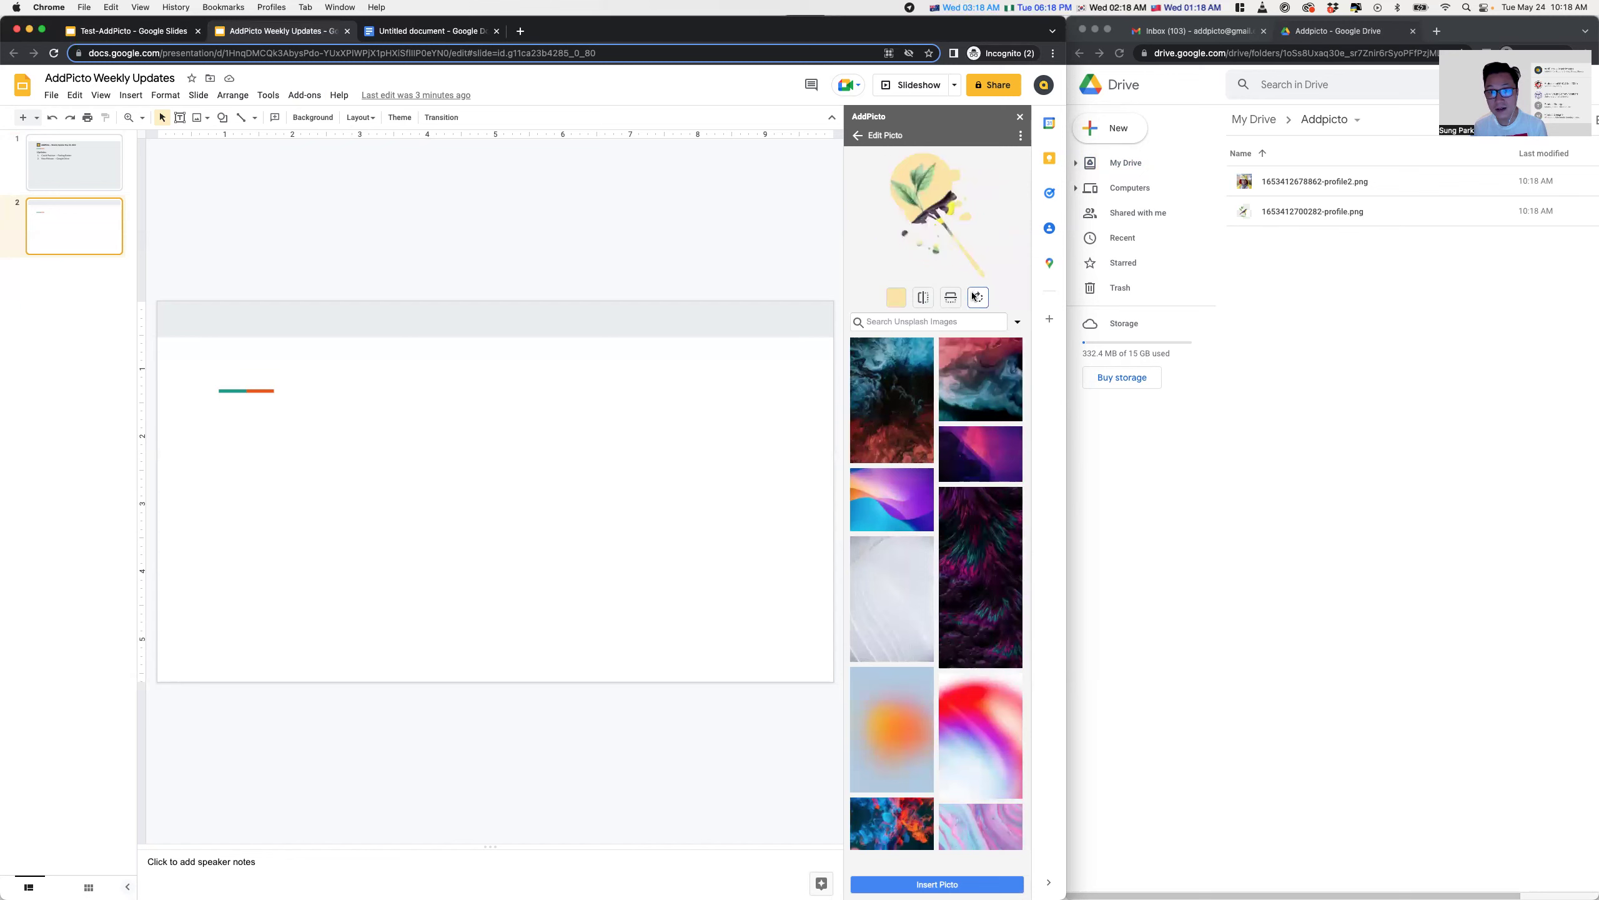
{"action": "left_click", "coordinate": [978, 296]}
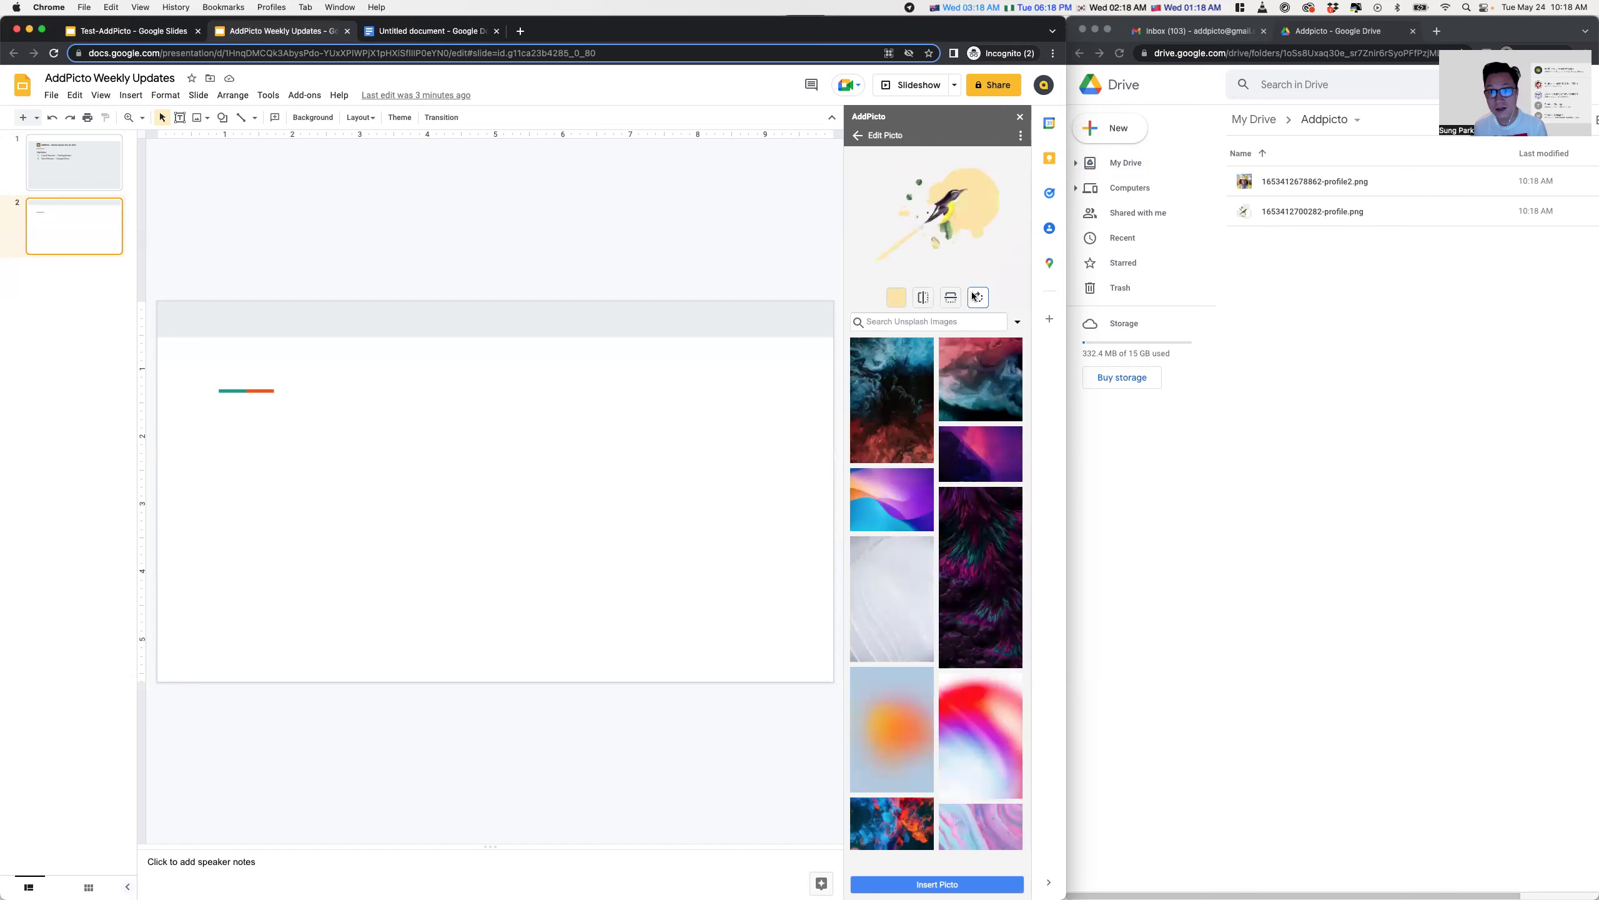
Insert the yellow splatter bird picto, drag it down-right, and close AddPicto
{"action": "left_click", "coordinate": [959, 885]}
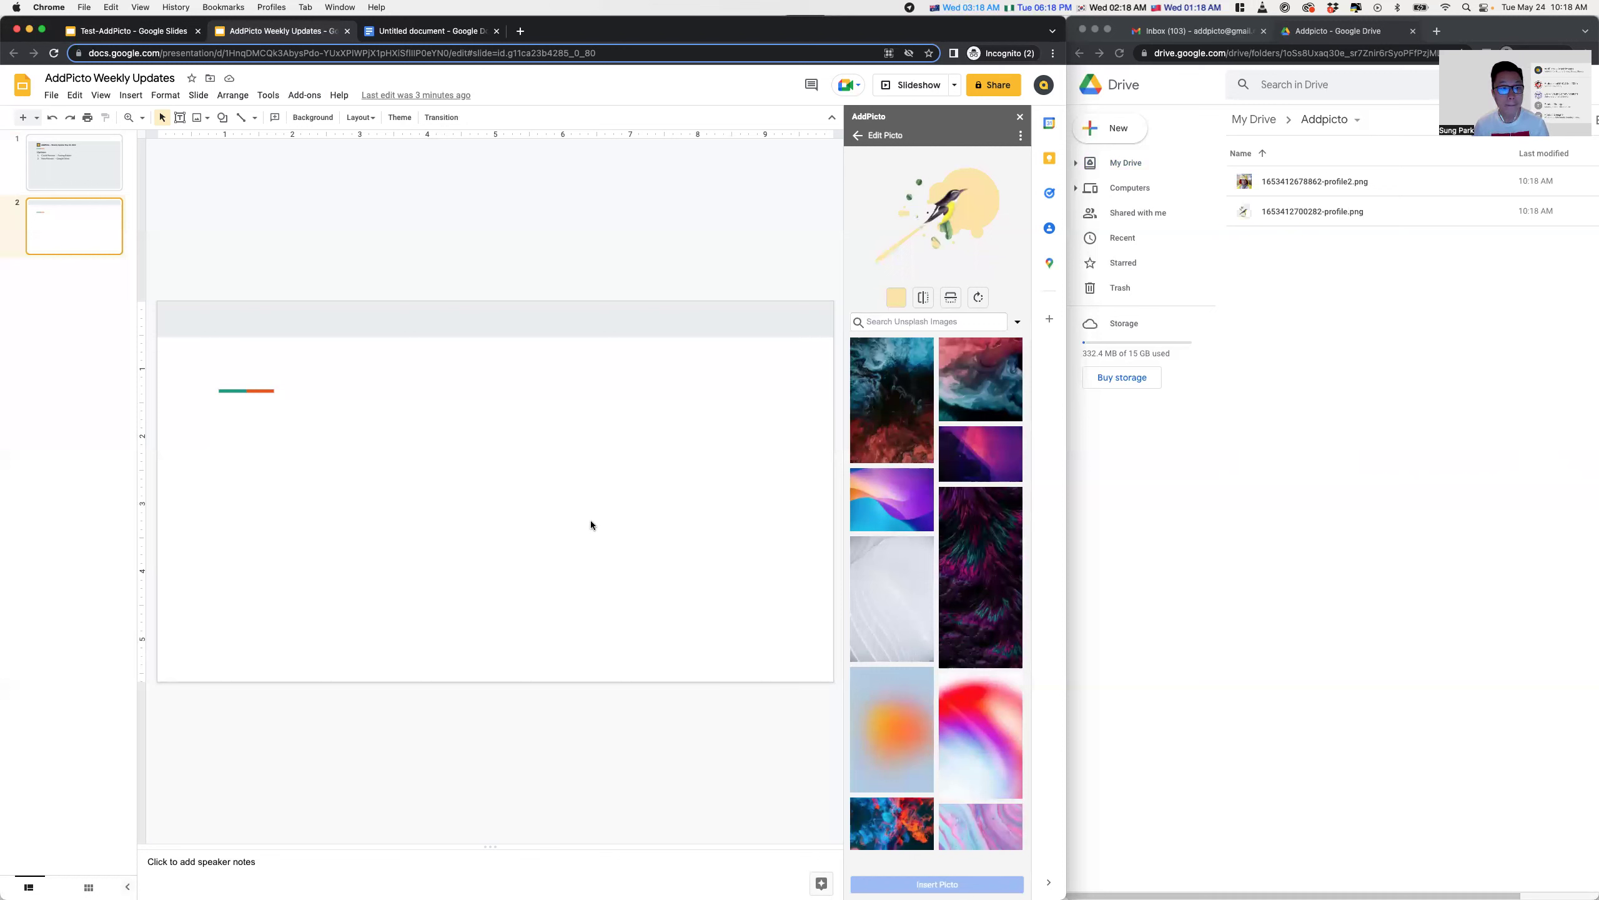
{"action": "left_click", "coordinate": [313, 390]}
{"action": "left_click_drag", "start_coordinate": [313, 390], "coordinate": [458, 455]}
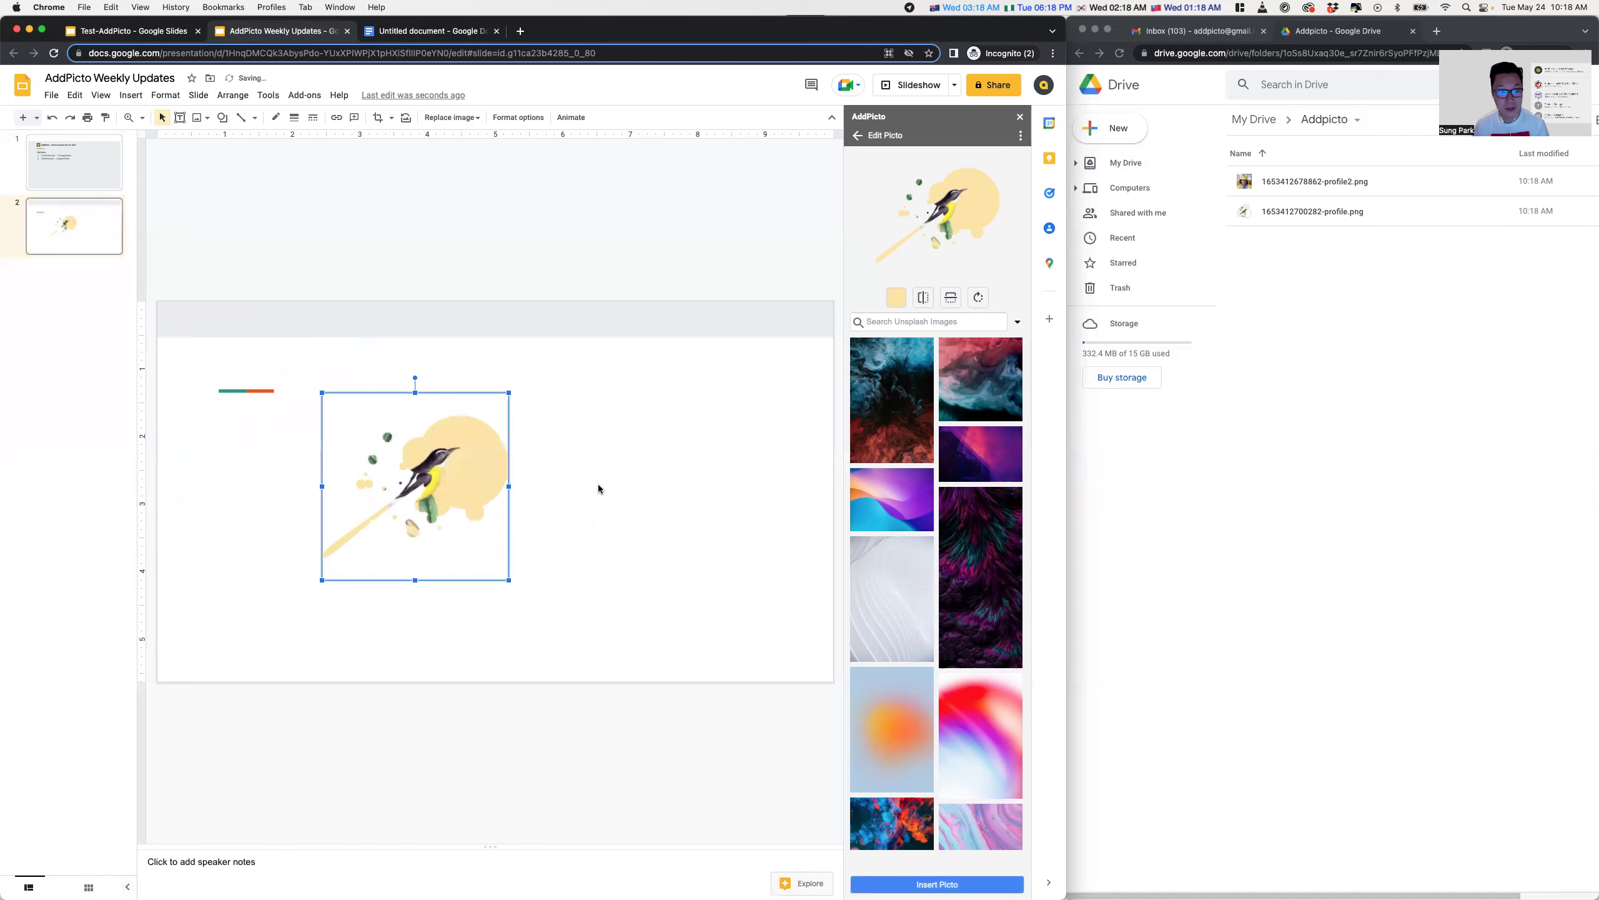
{"action": "left_click", "coordinate": [1021, 118]}
{"action": "left_click", "coordinate": [688, 413]}
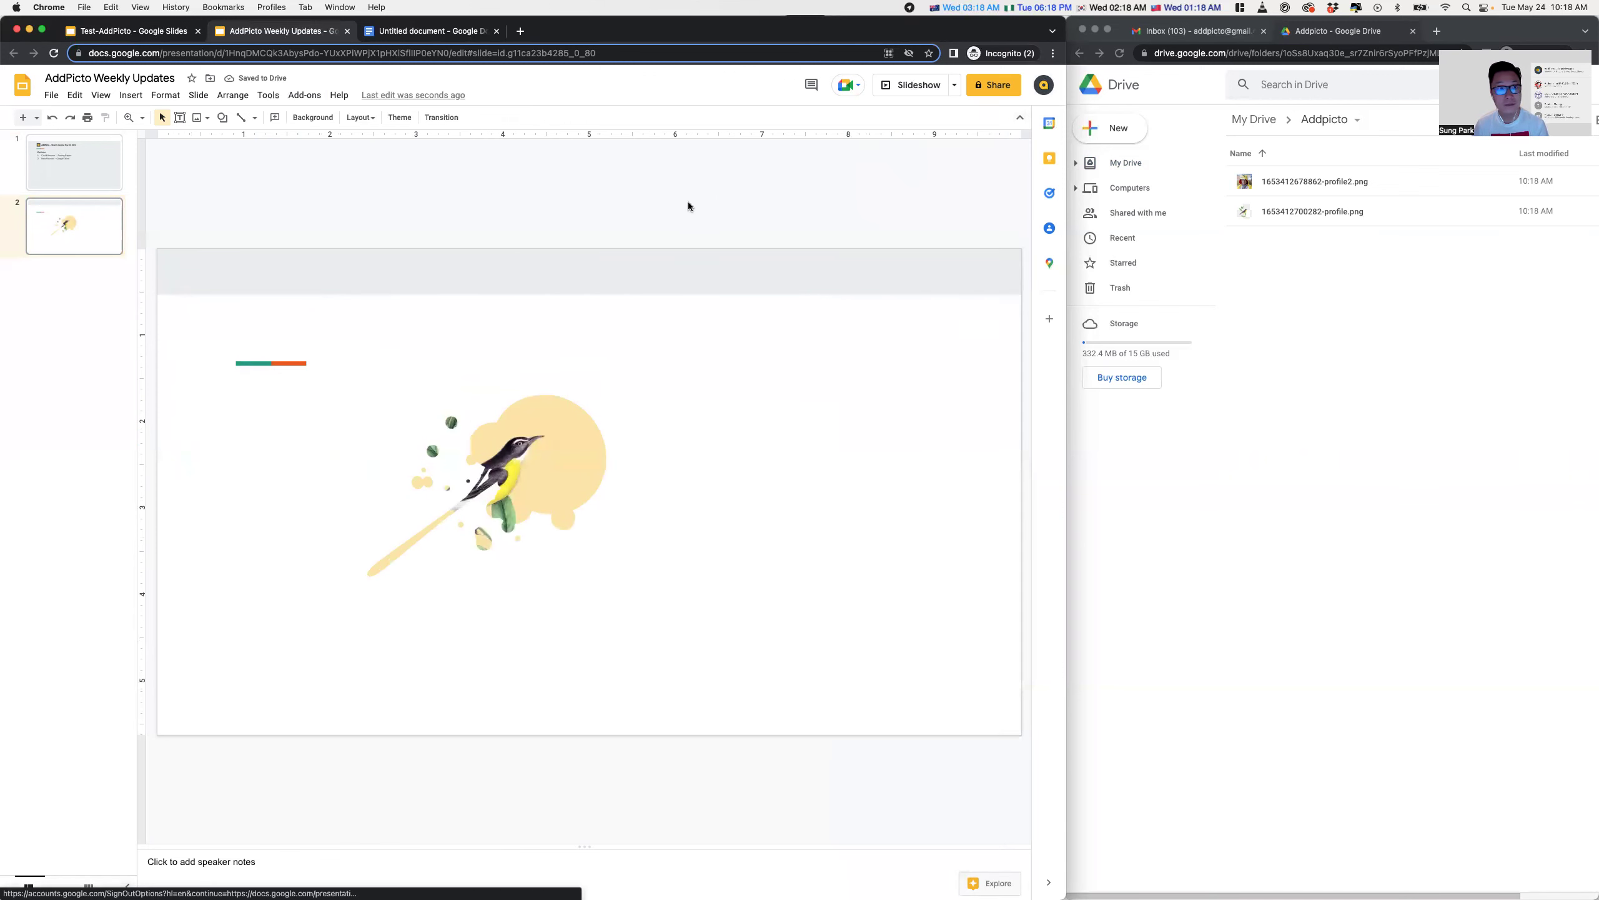
Relaunch AddPicto and fill a halftone circle picto with the first image texture
{"action": "left_click", "coordinate": [311, 97]}
{"action": "left_click", "coordinate": [496, 153]}
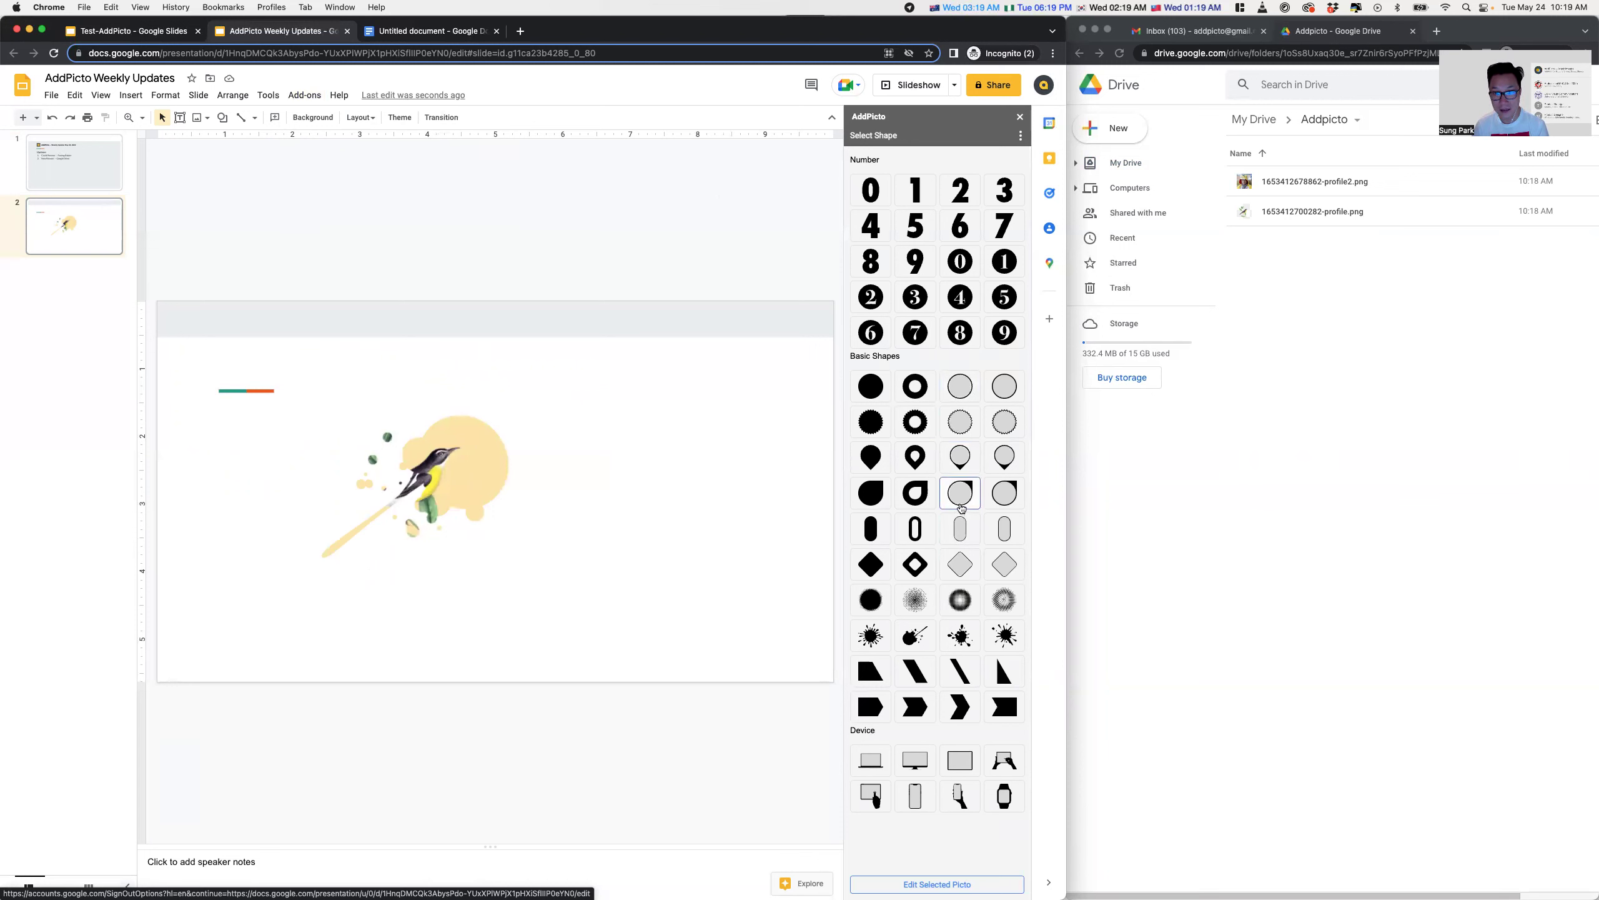
{"action": "left_click", "coordinate": [960, 602]}
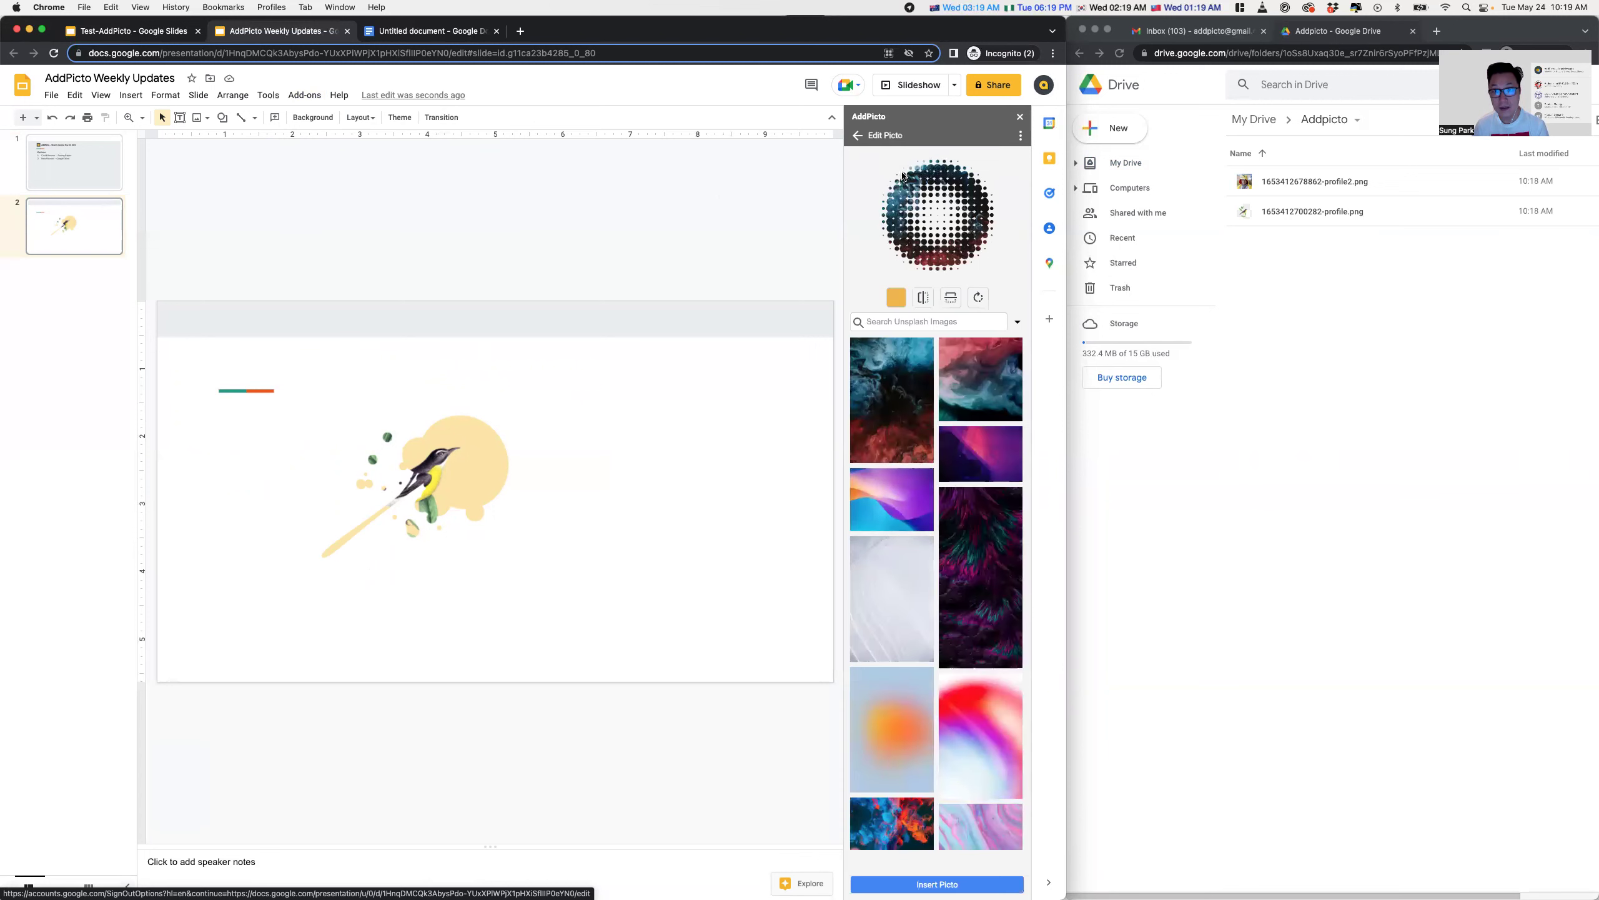
{"action": "left_click", "coordinate": [857, 135]}
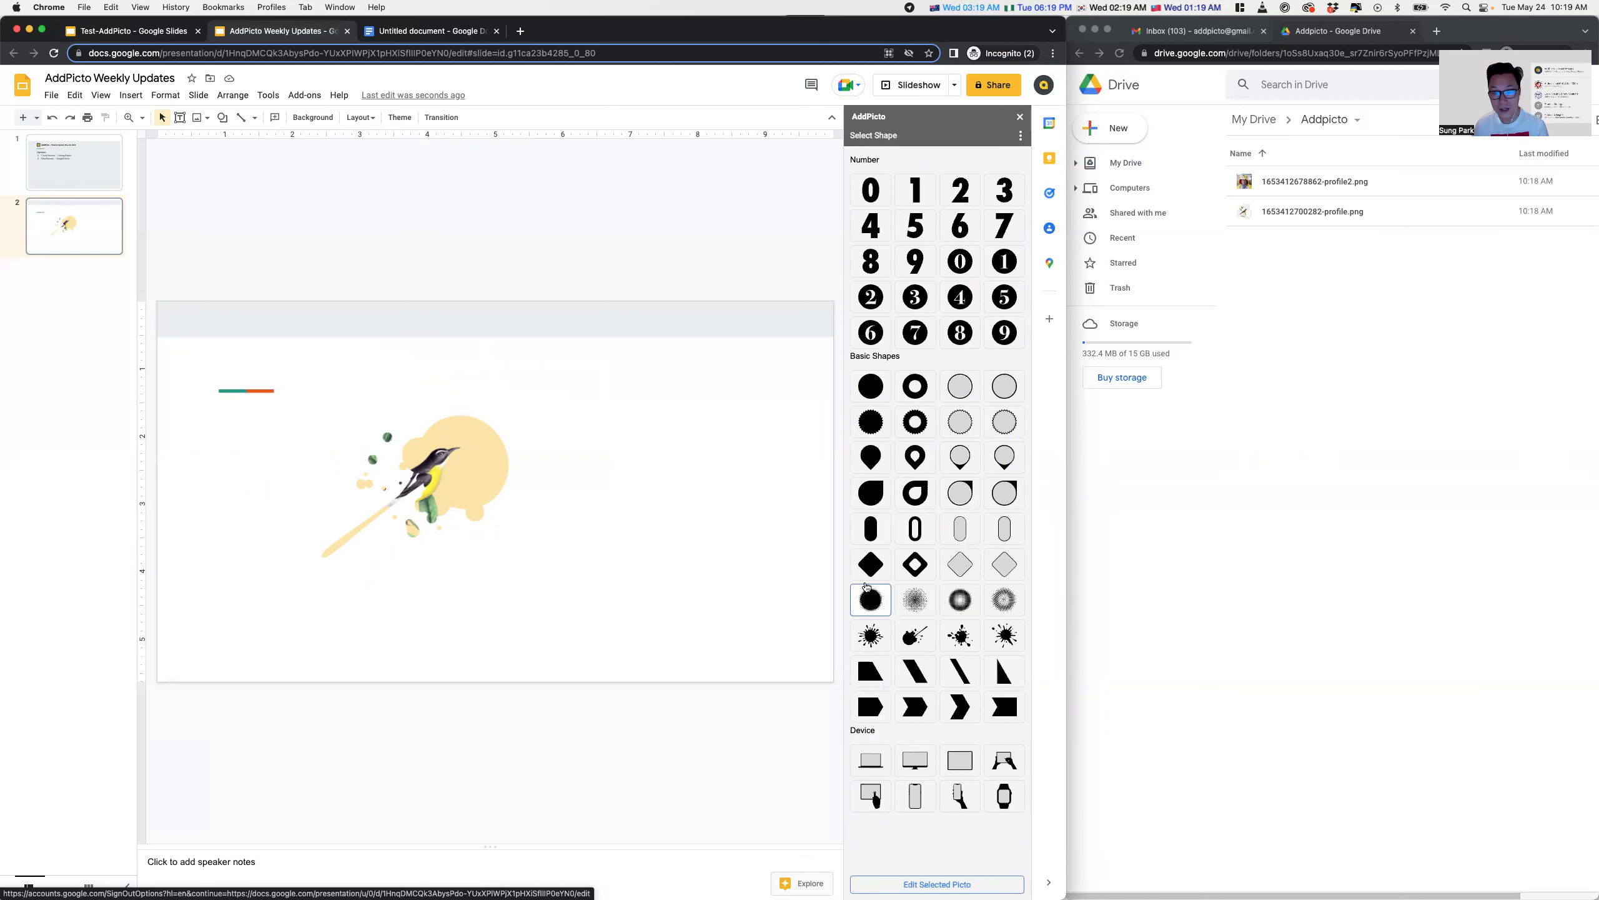
{"action": "left_click", "coordinate": [960, 601]}
{"action": "left_click", "coordinate": [891, 400]}
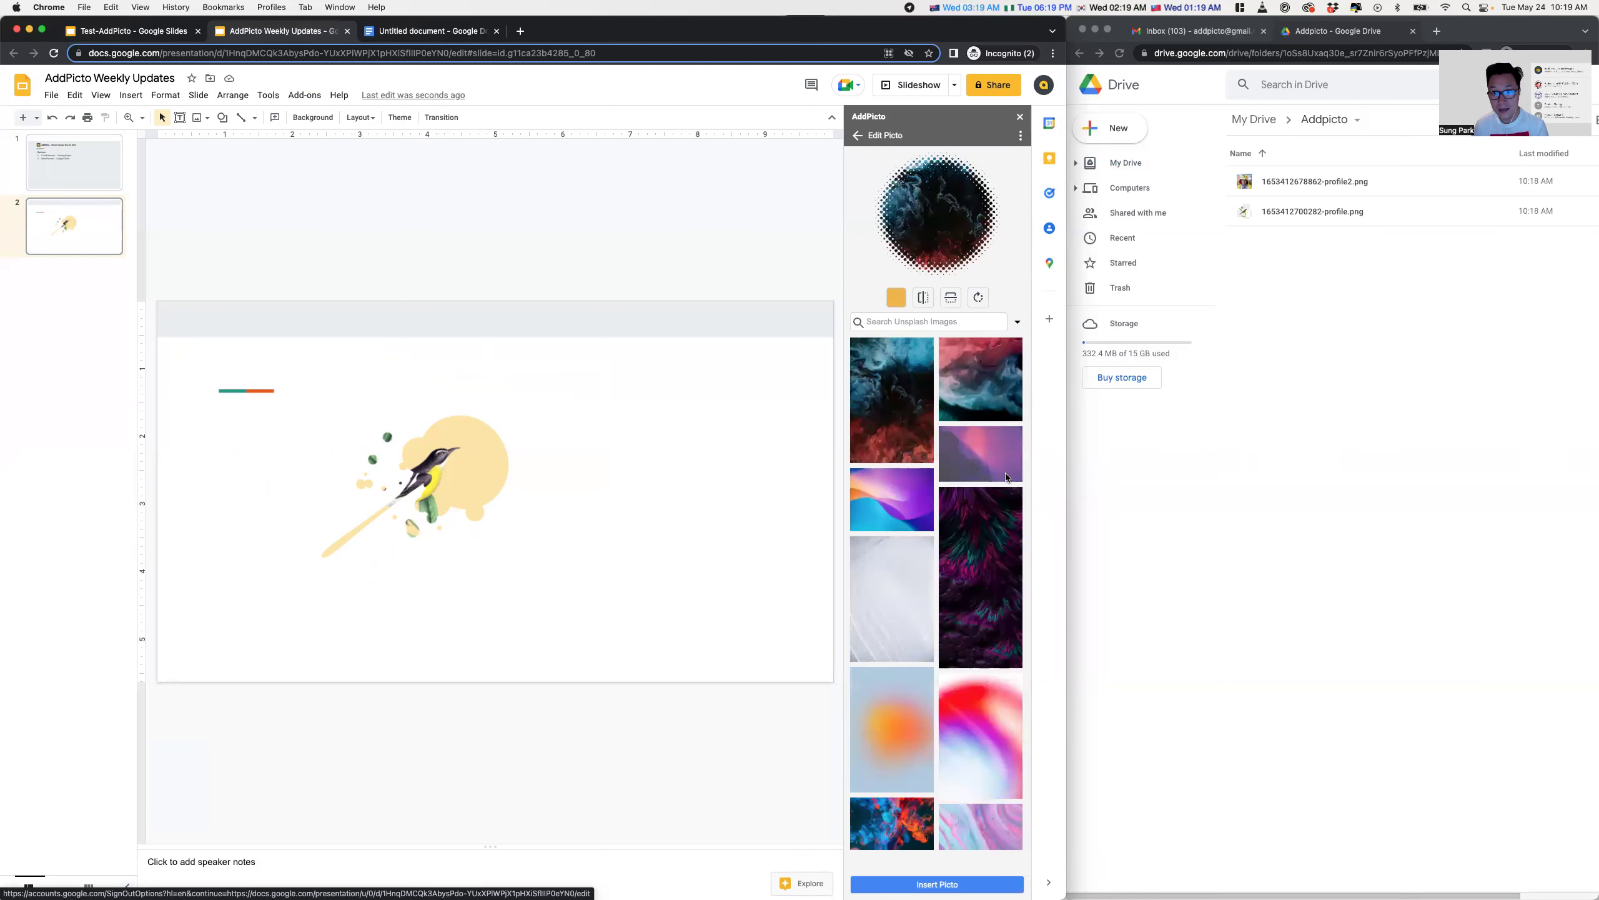
Delete the uploaded bird image from Upload Images and confirm its removal from Drive
{"action": "left_click", "coordinate": [1017, 322]}
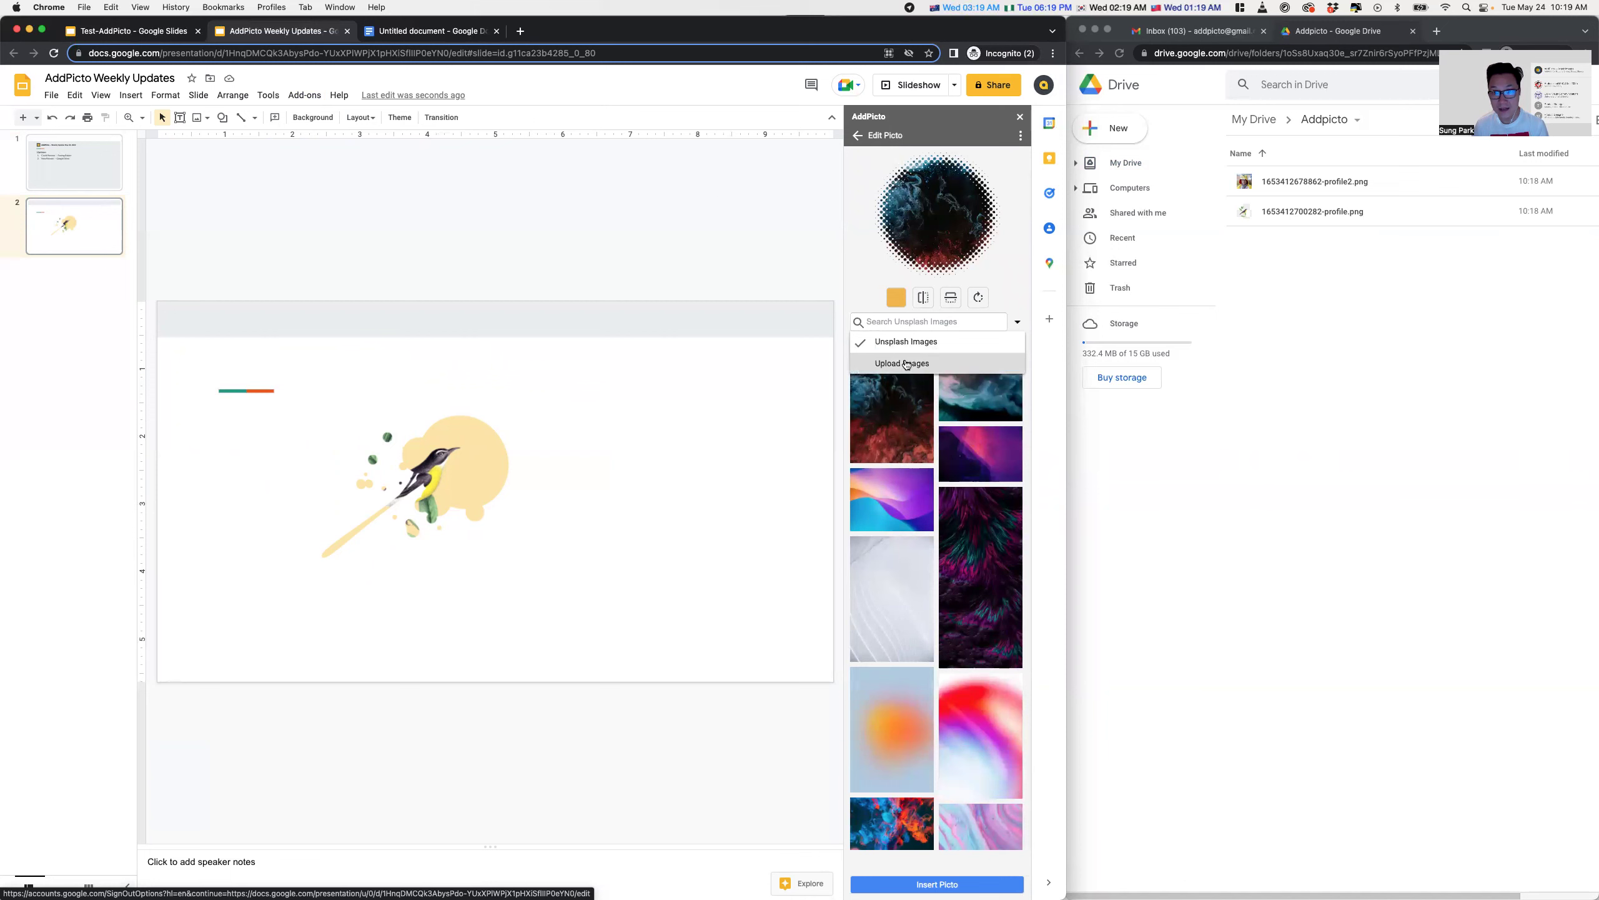
{"action": "left_click", "coordinate": [906, 364]}
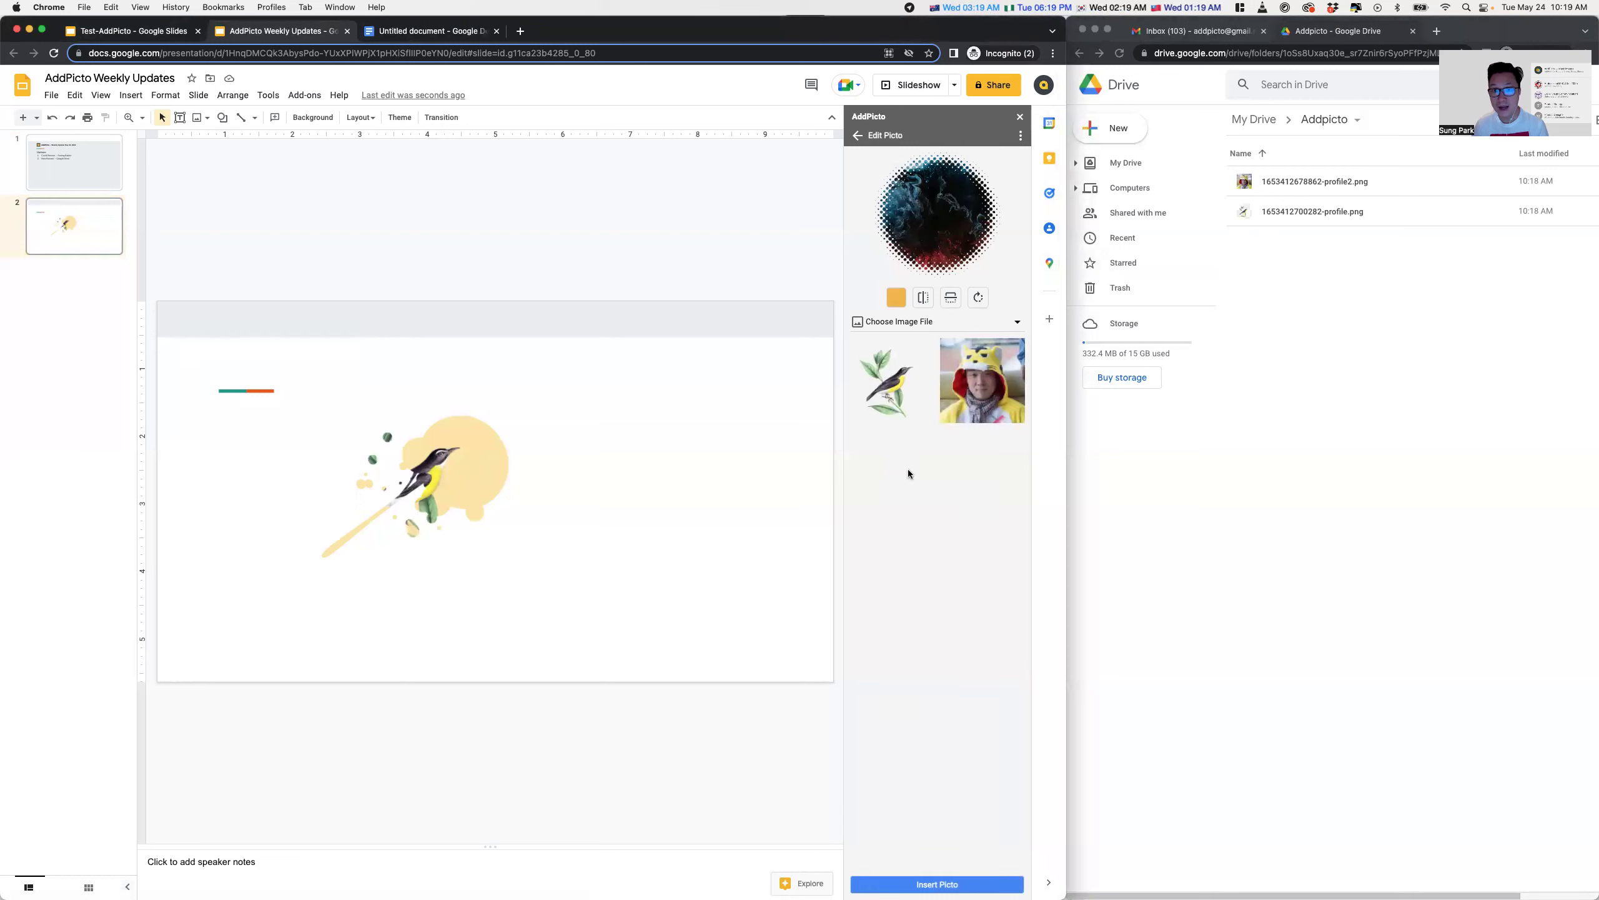
{"action": "mouse_move", "coordinate": [890, 380]}
{"action": "left_click", "coordinate": [927, 347]}
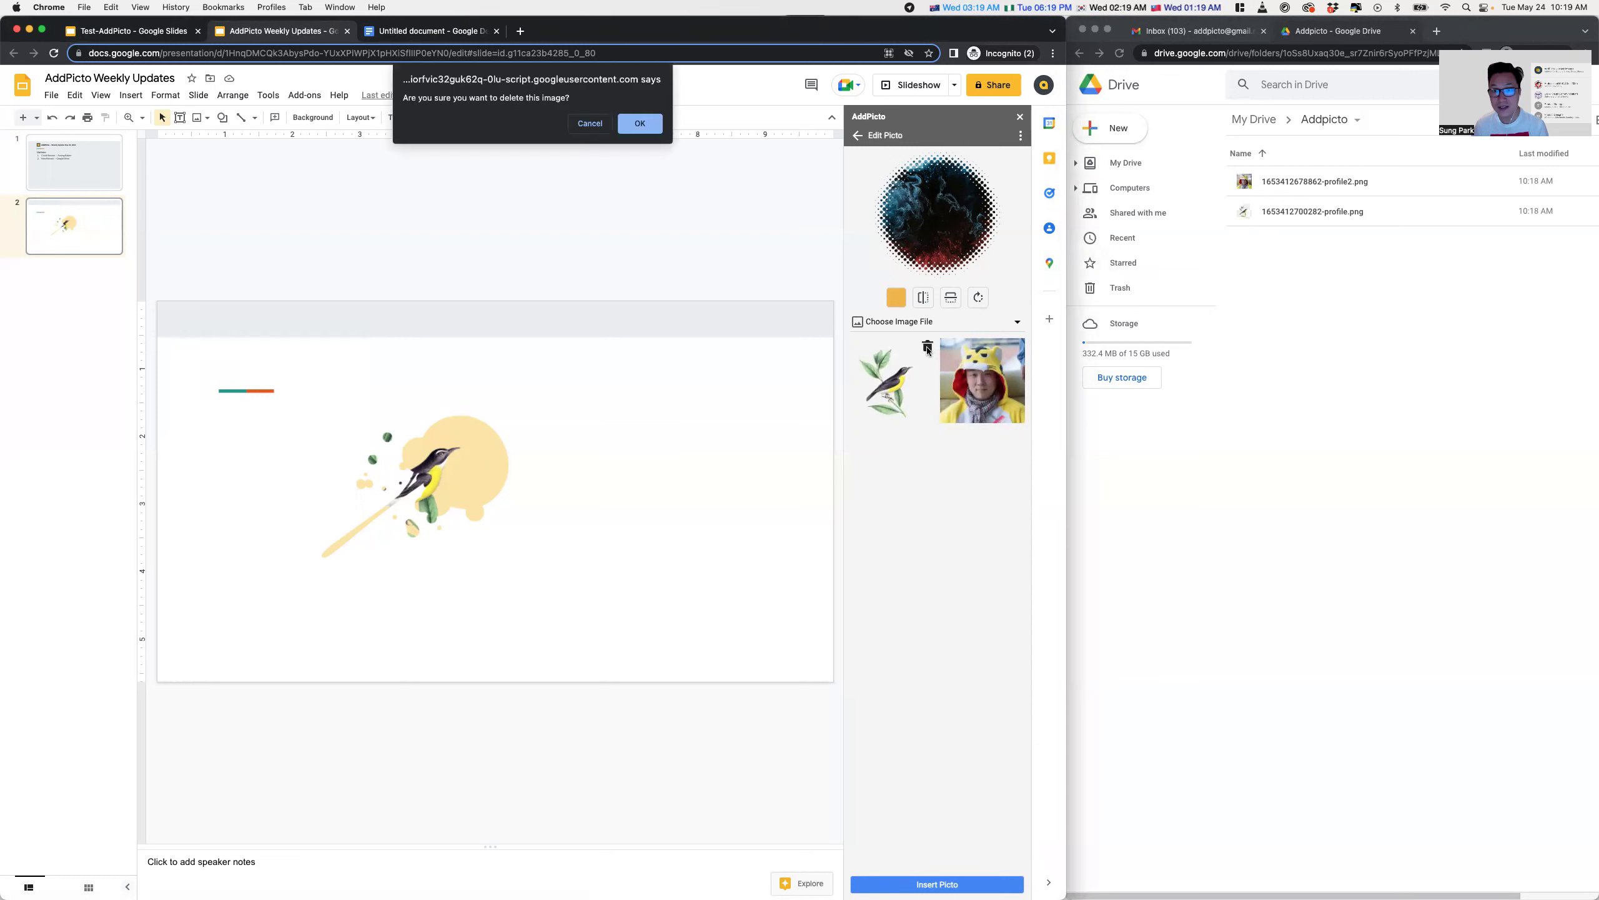
{"action": "left_click", "coordinate": [640, 125]}
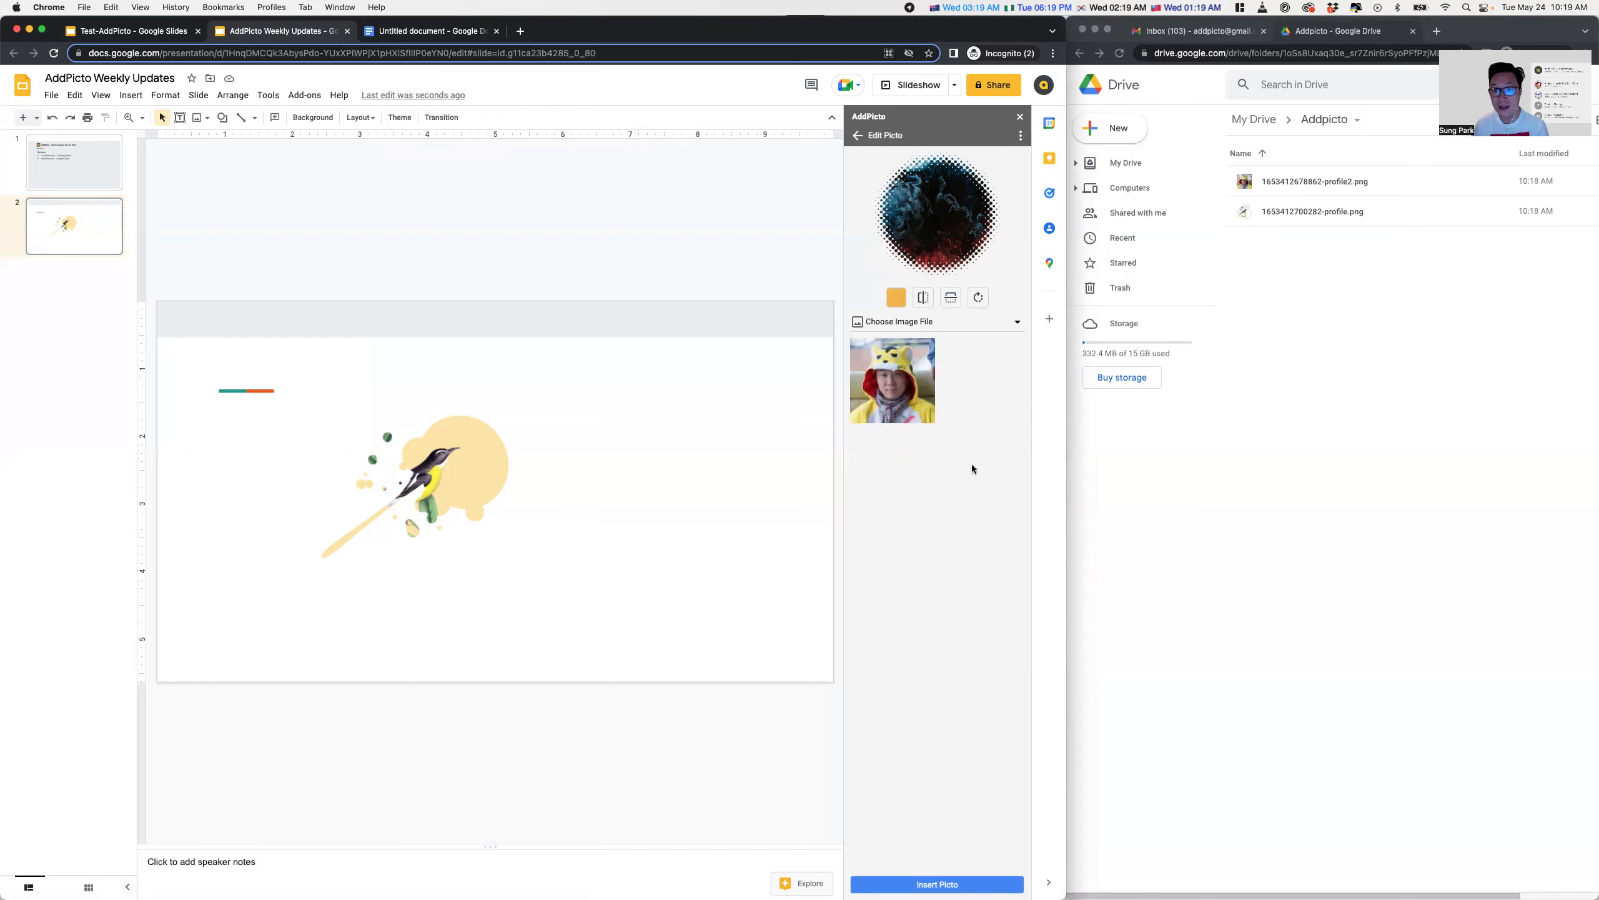
{"action": "left_click", "coordinate": [1322, 247]}
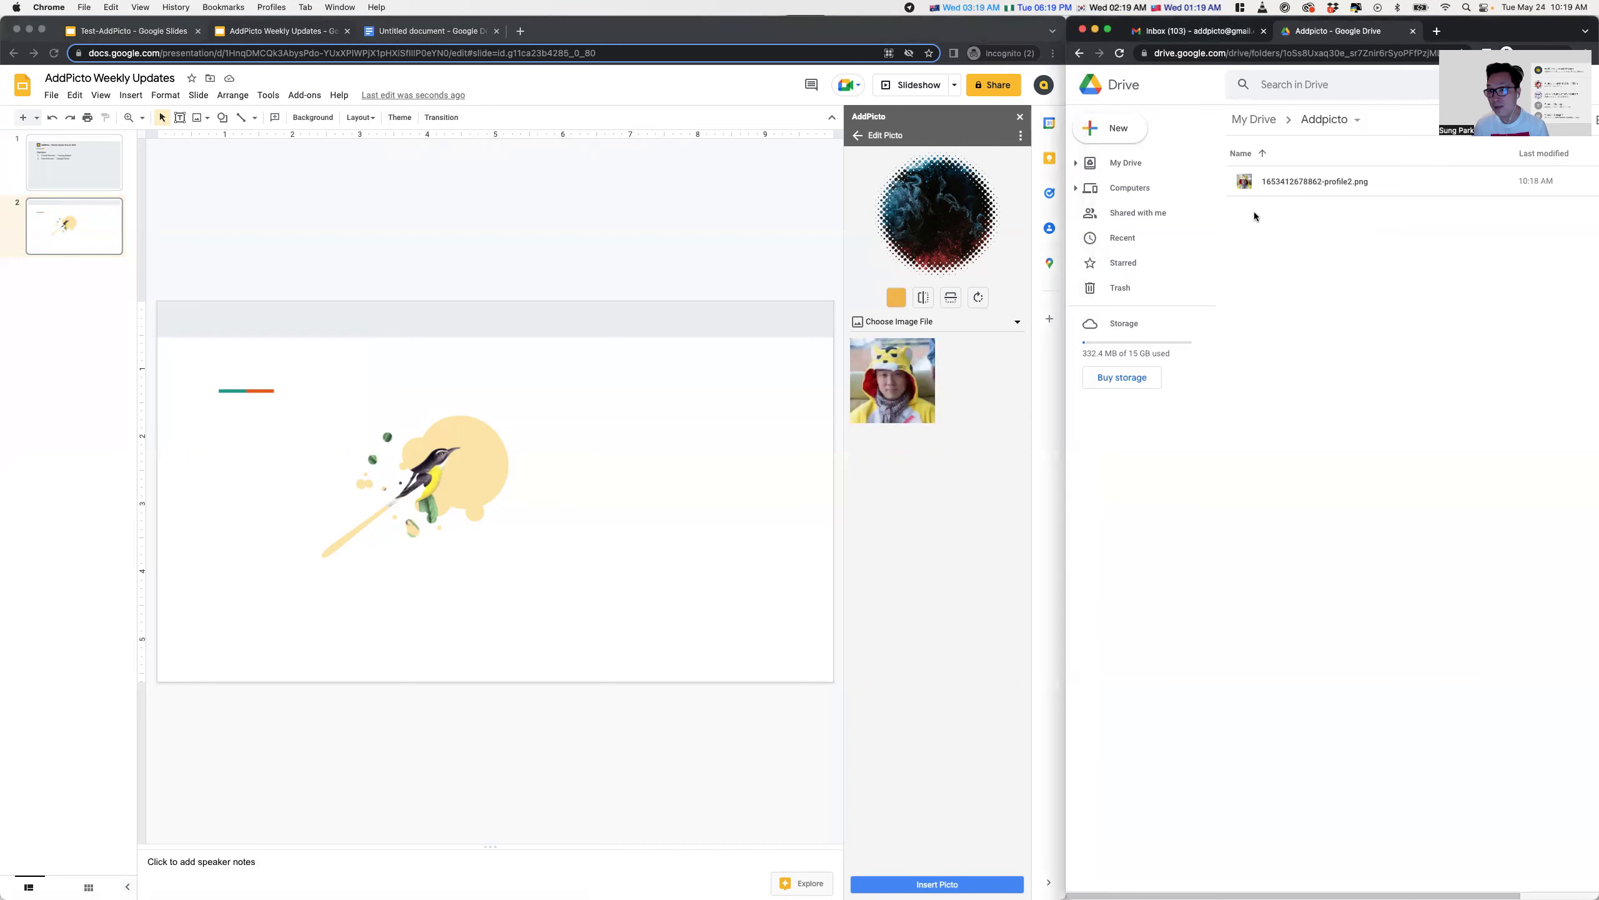
{"action": "left_click", "coordinate": [968, 596]}
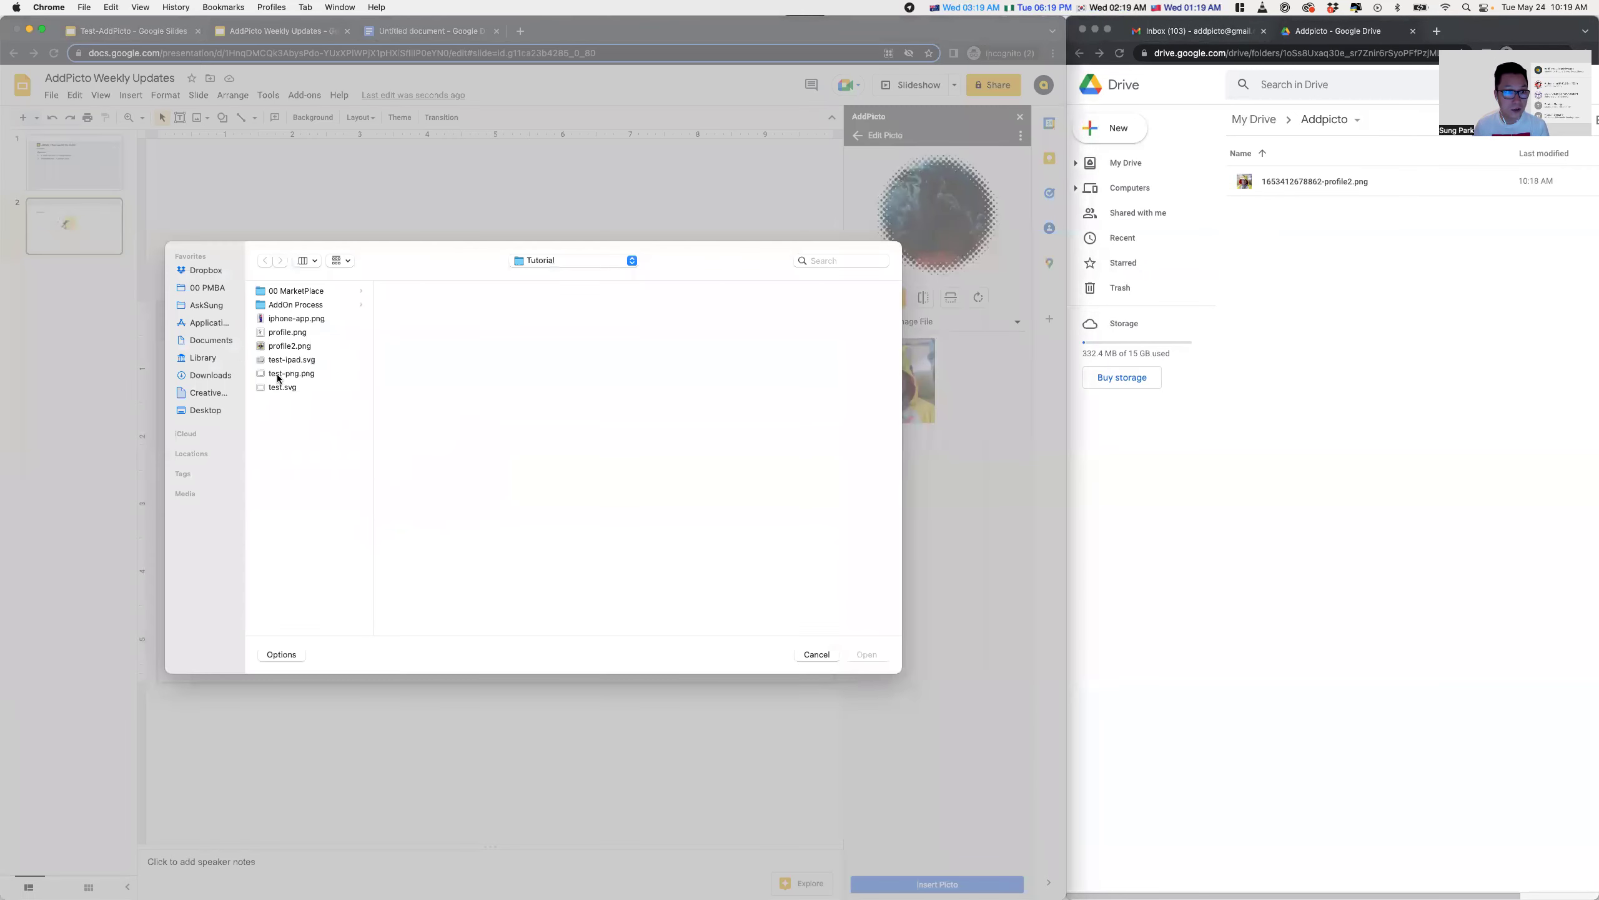
Upload profile.png into the halftone circle picto and close the AddPicto panel
{"action": "left_click", "coordinate": [283, 374]}
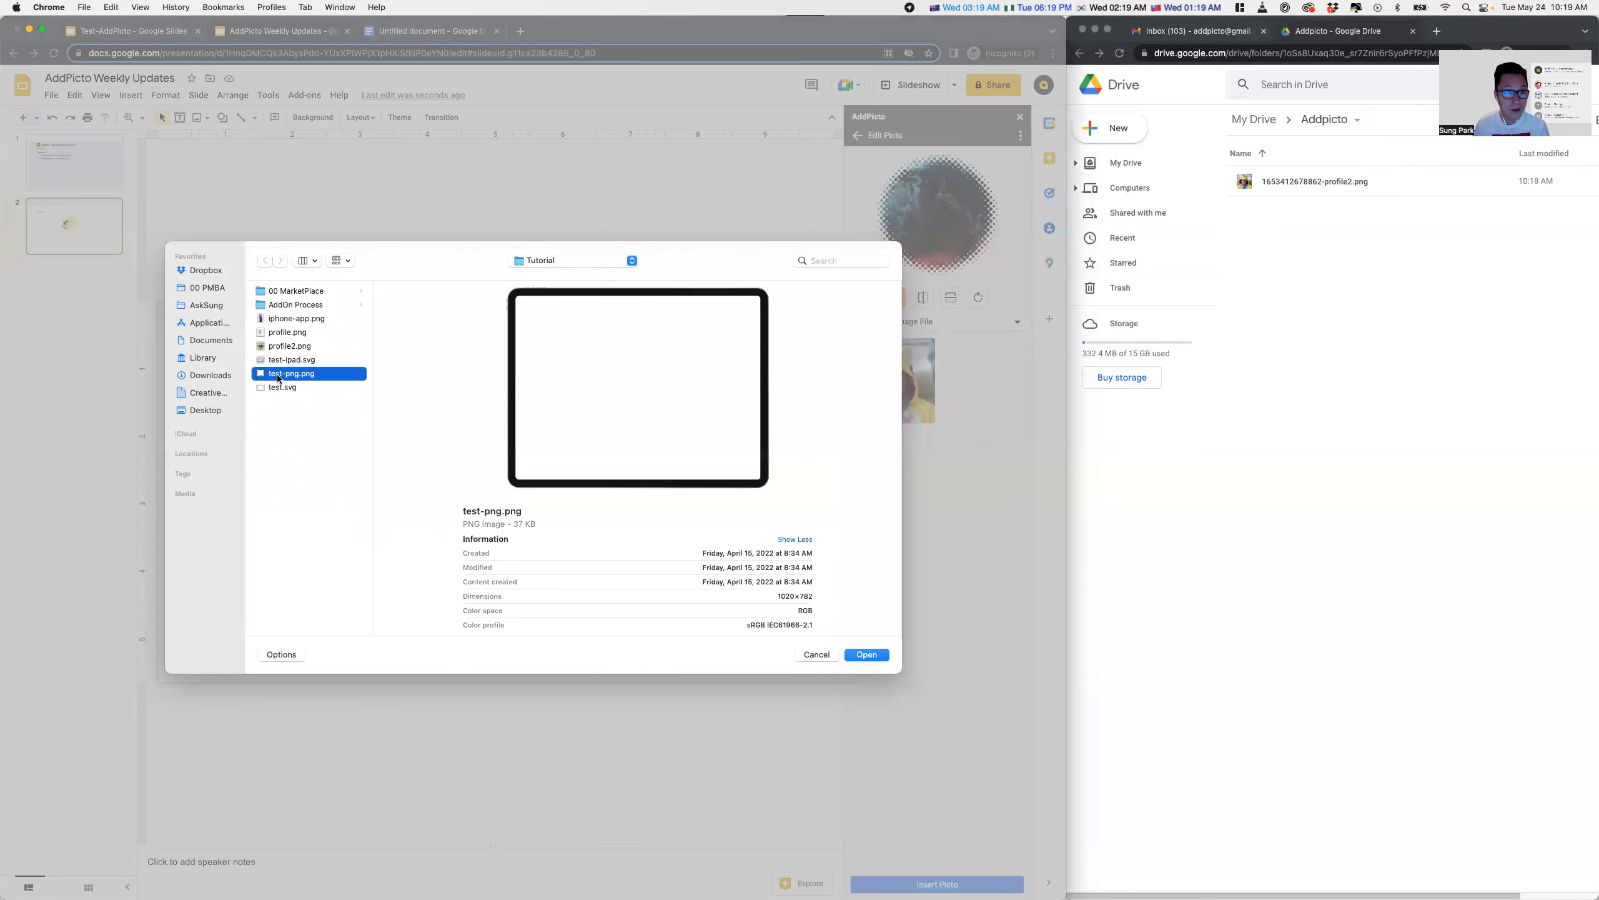
{"action": "left_click", "coordinate": [286, 360]}
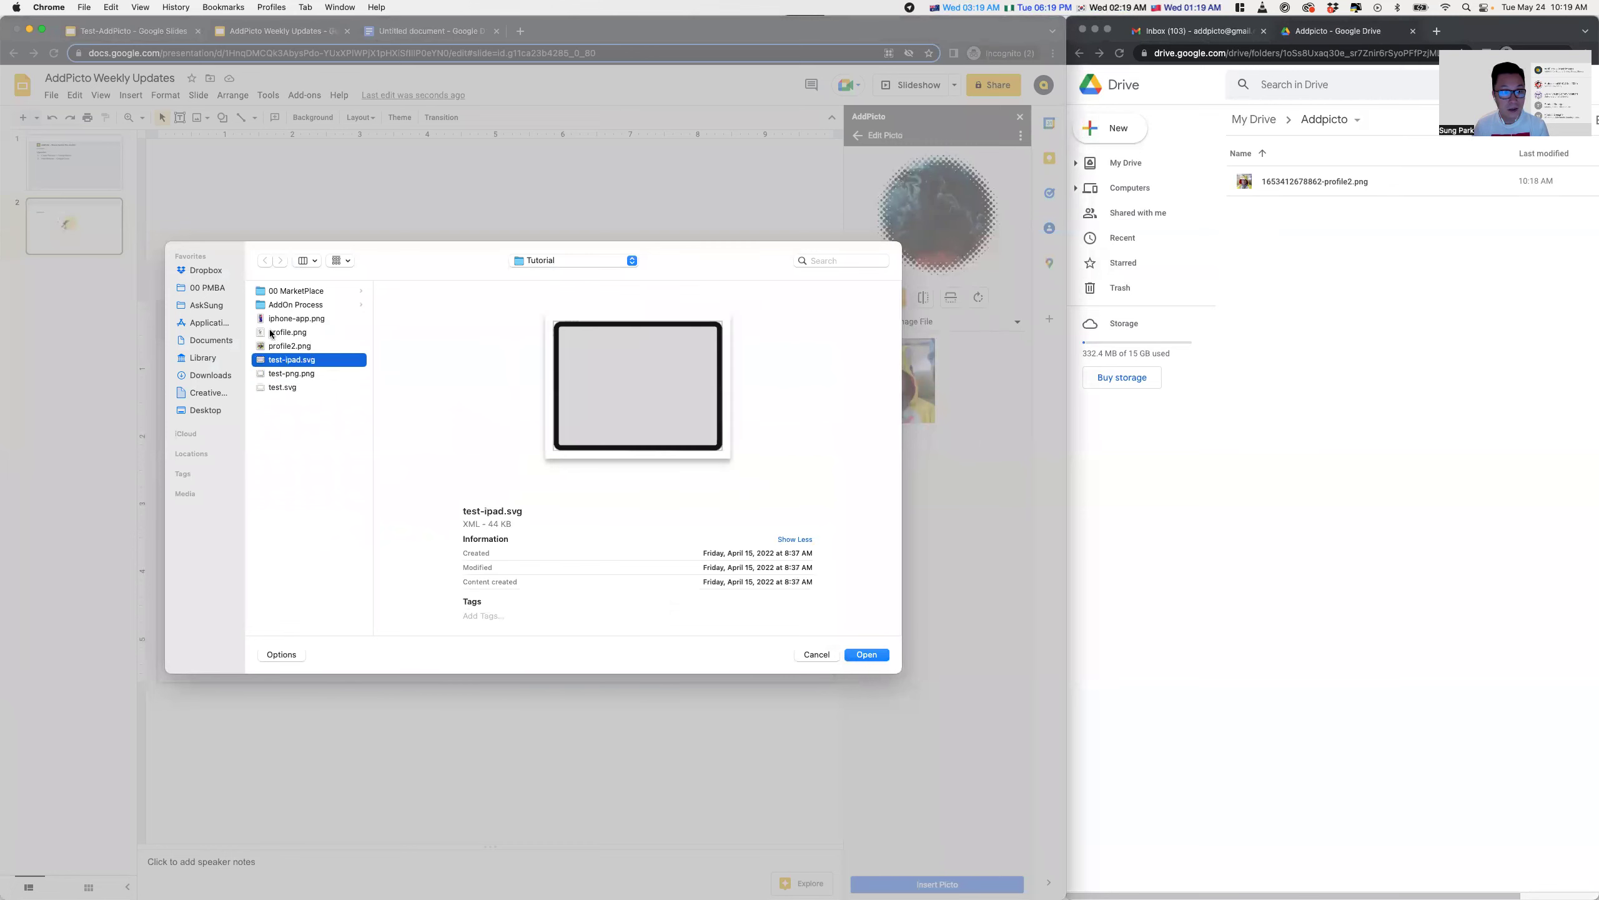
{"action": "left_click", "coordinate": [285, 333]}
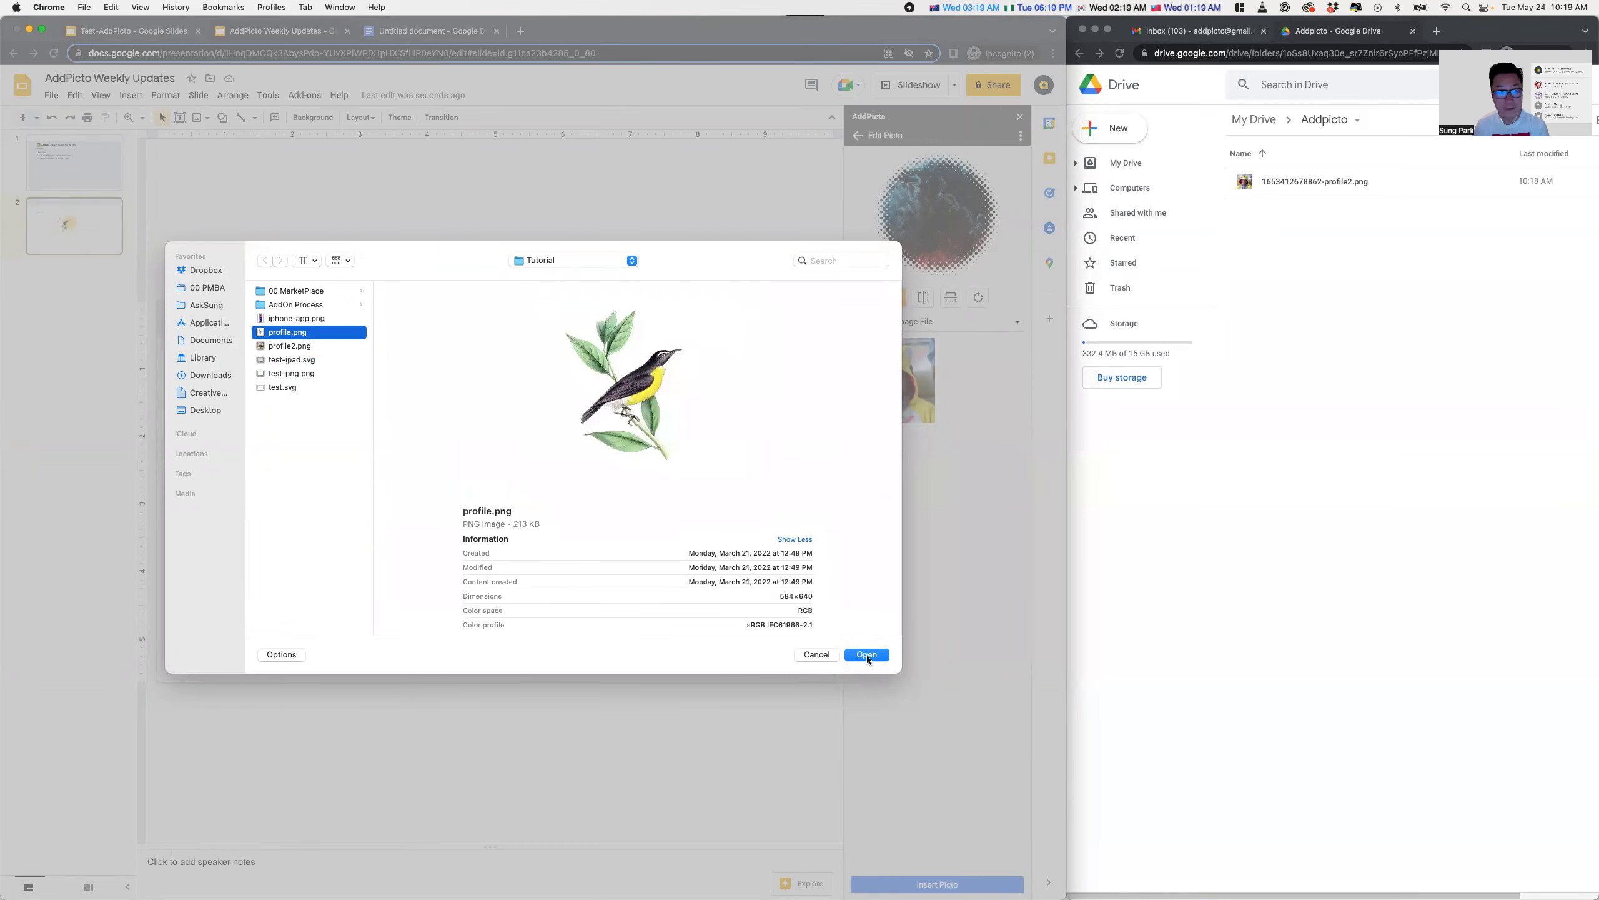
{"action": "left_click", "coordinate": [867, 654]}
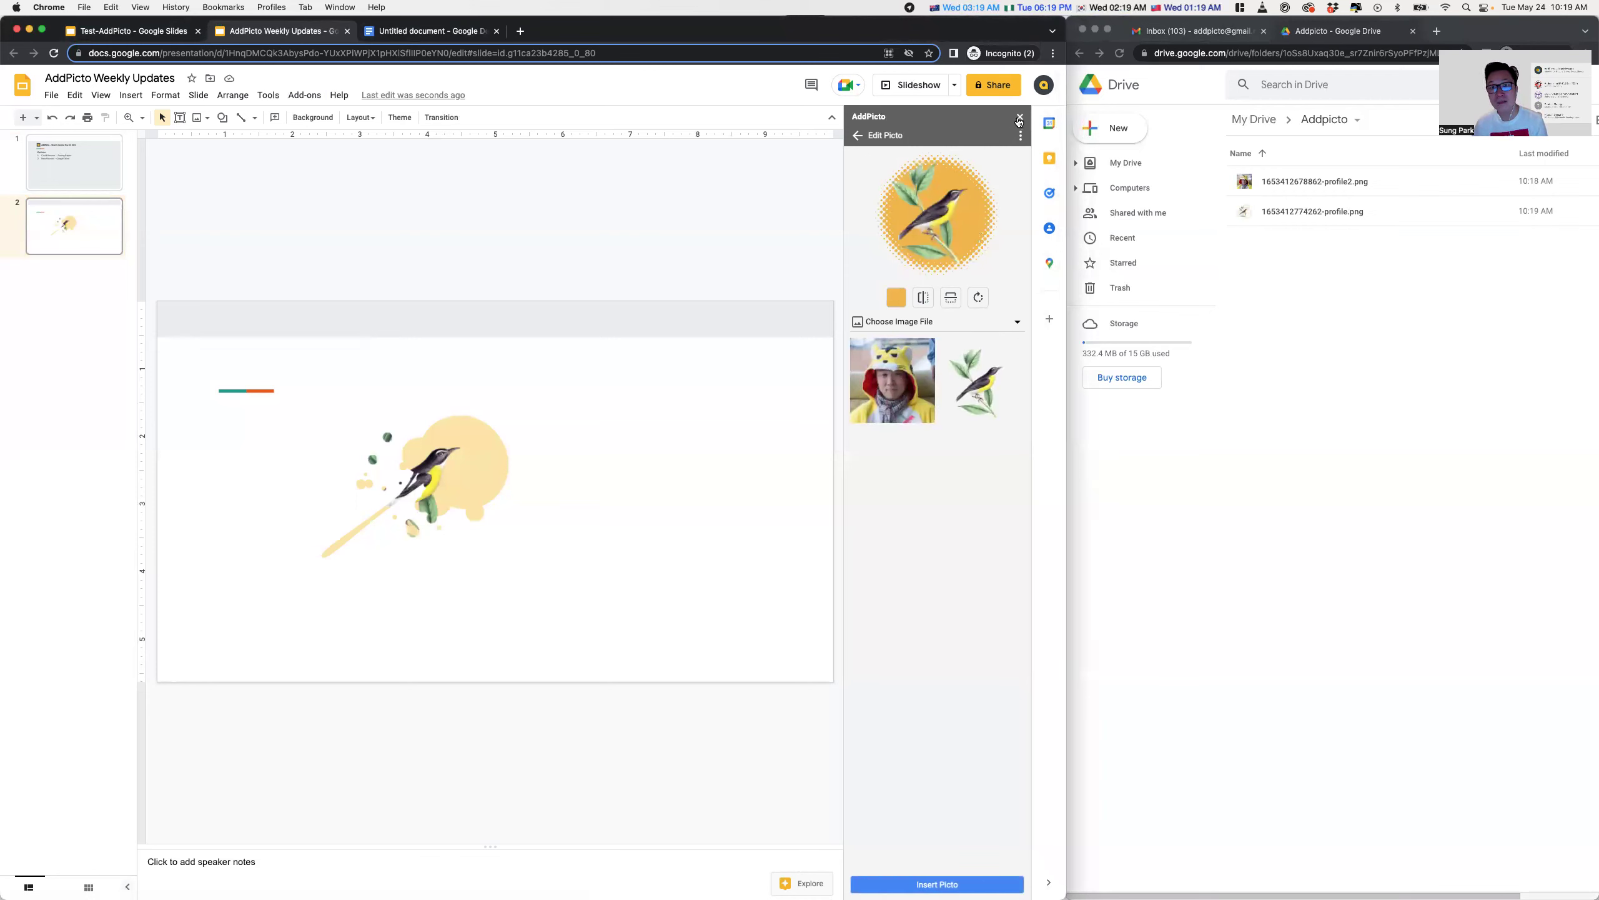
{"action": "left_click", "coordinate": [1021, 116]}
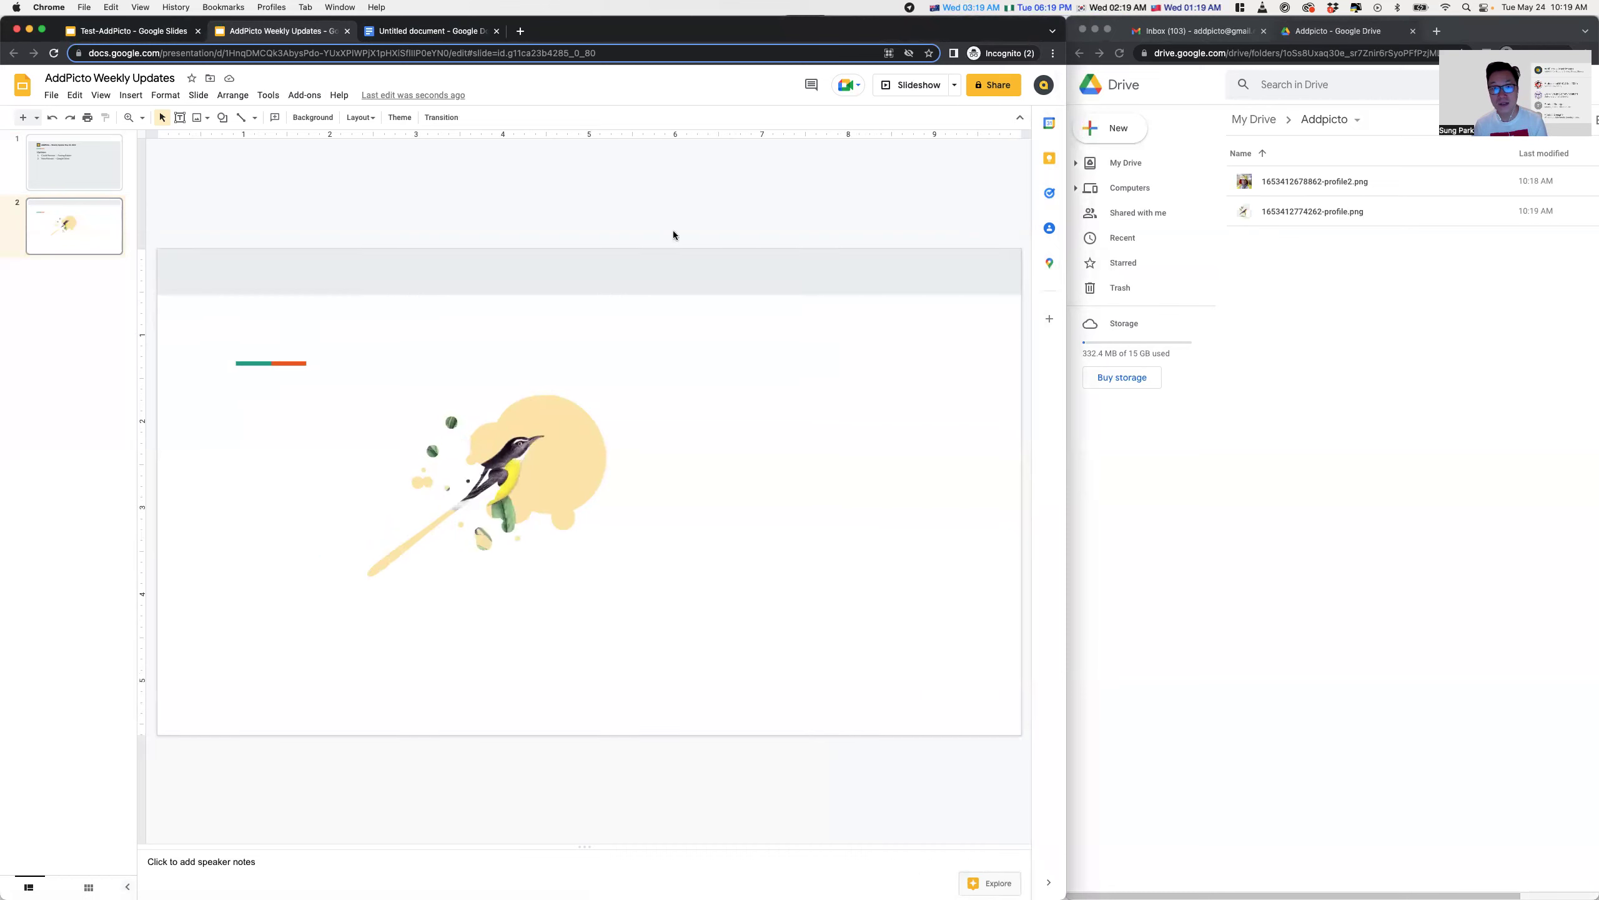
In the Docs document, start a circle picto filled with the tiger-hoodie photo
{"action": "left_click", "coordinate": [425, 31]}
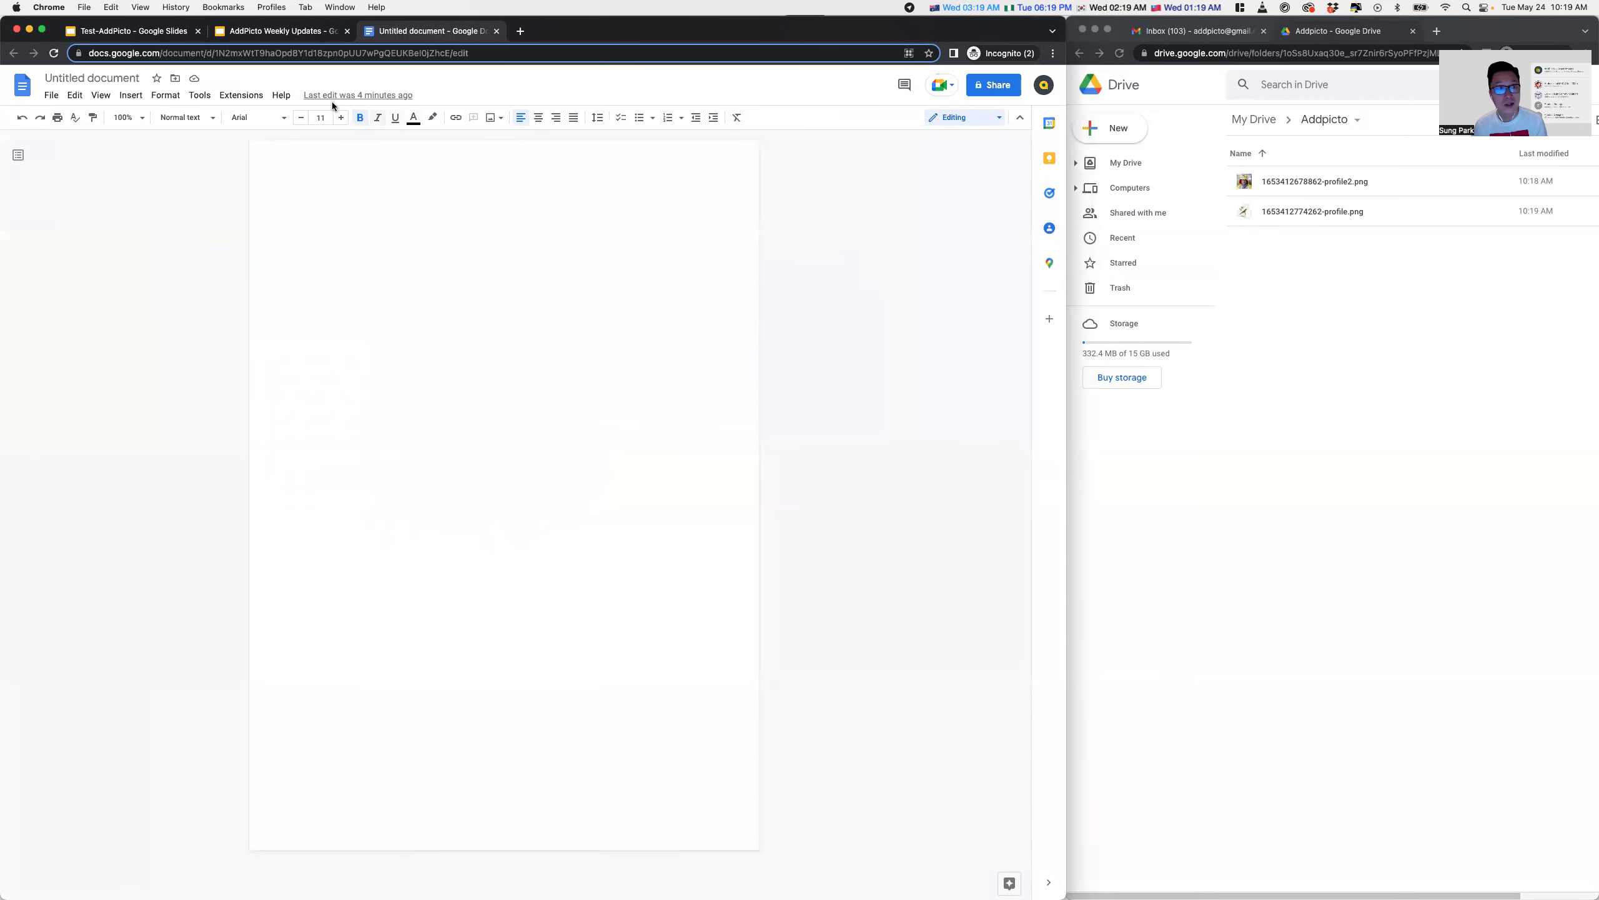
{"action": "left_click", "coordinate": [241, 94]}
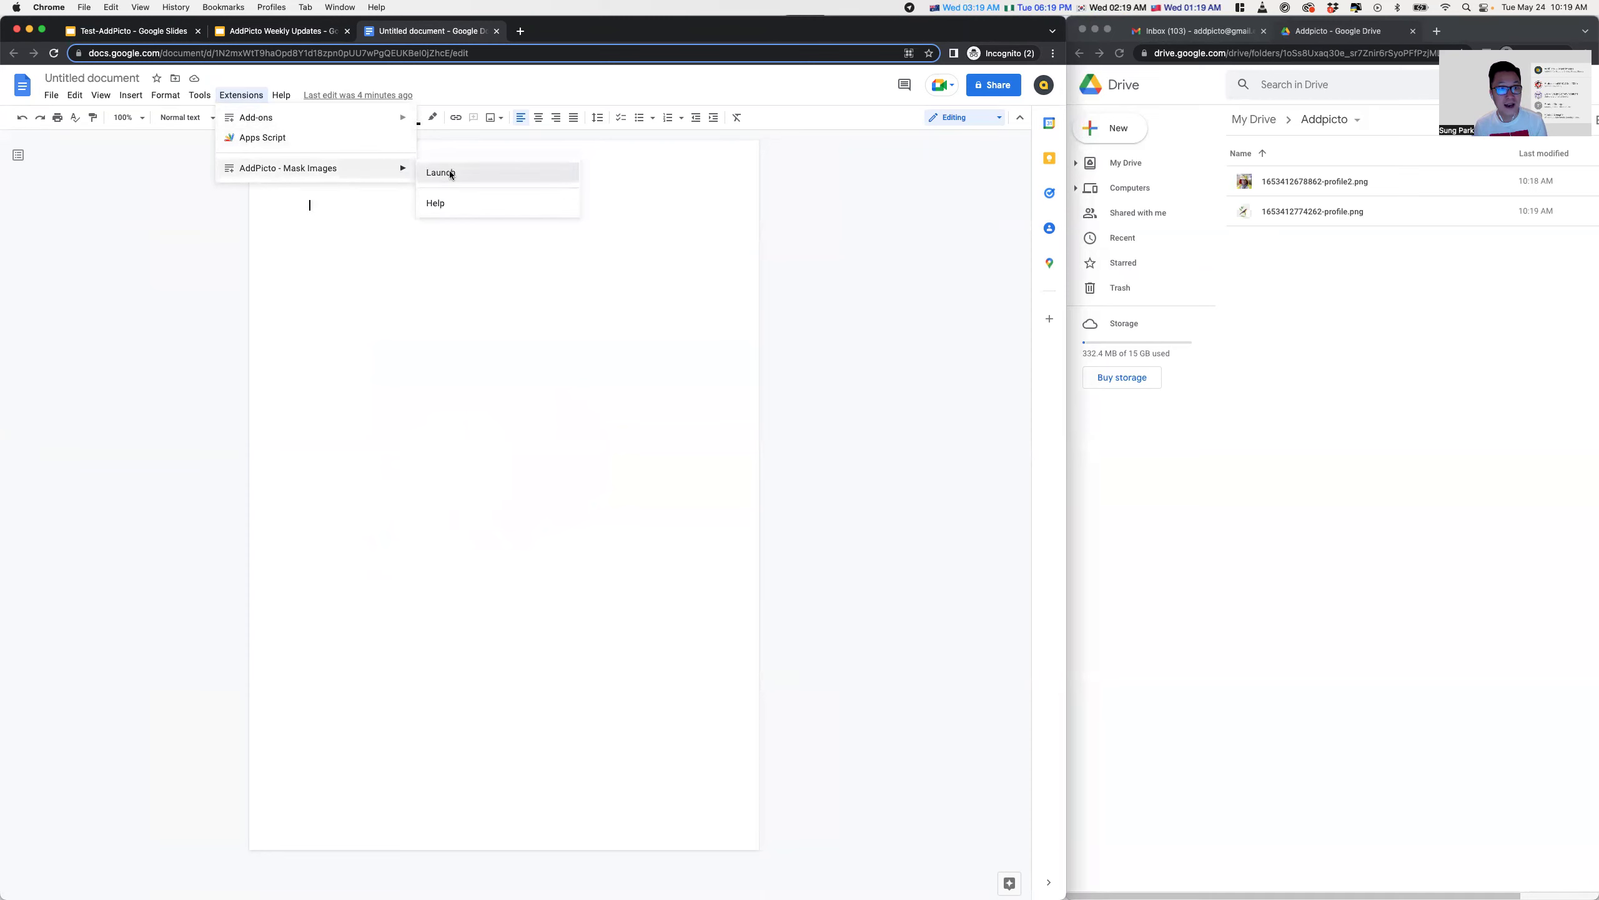
{"action": "left_click", "coordinate": [450, 172]}
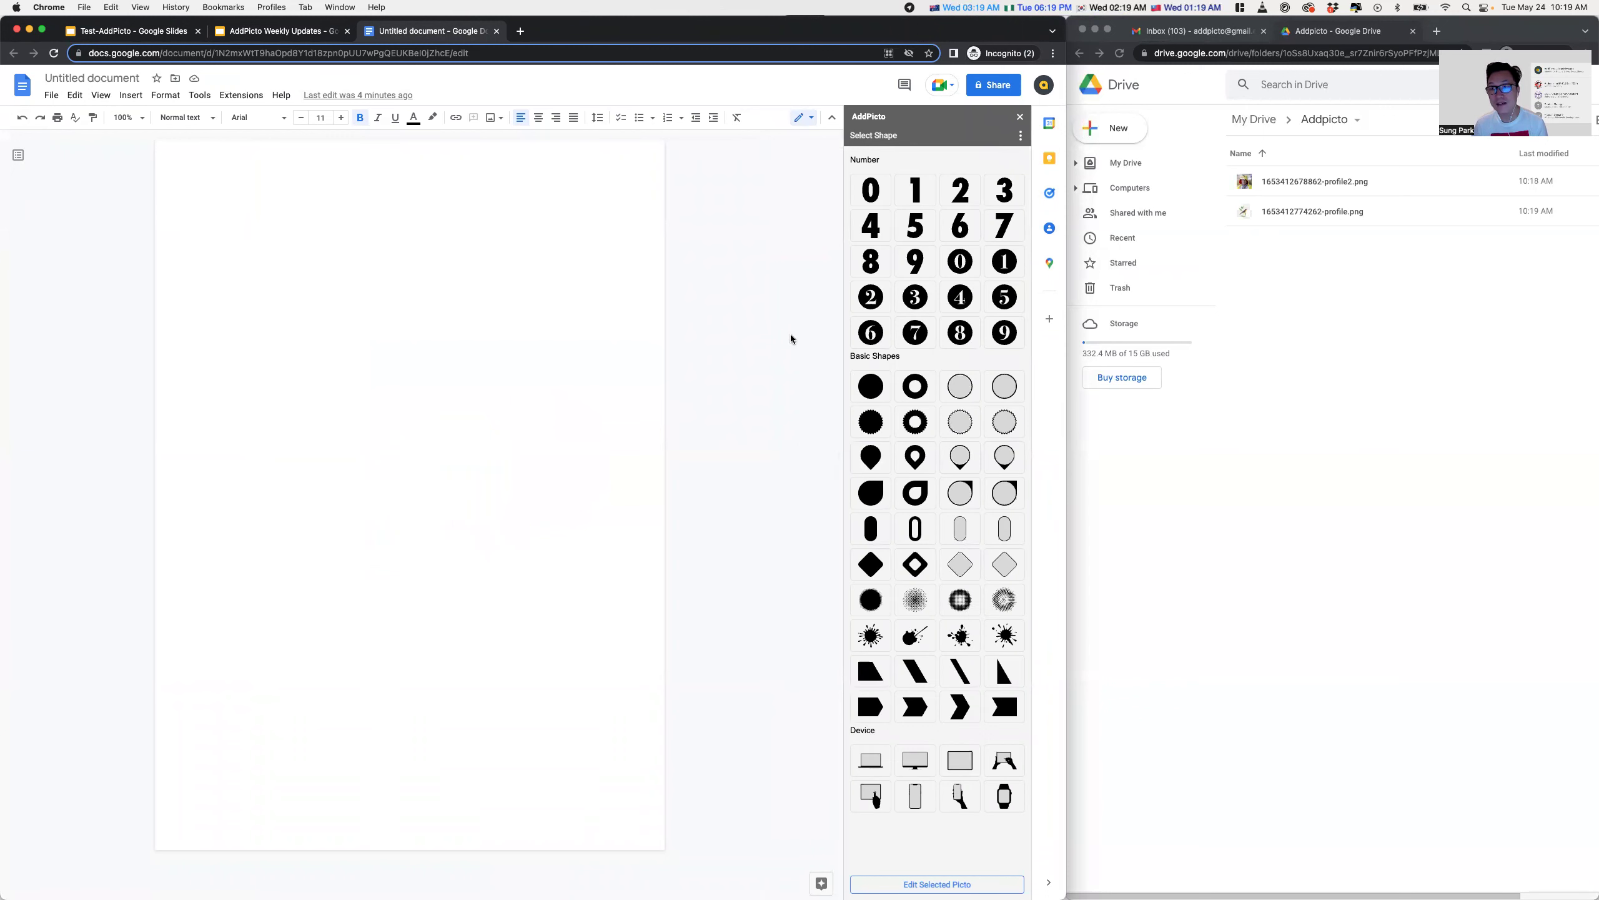
{"action": "left_click", "coordinate": [870, 386]}
{"action": "double_click", "coordinate": [868, 381]}
{"action": "left_click", "coordinate": [1016, 323]}
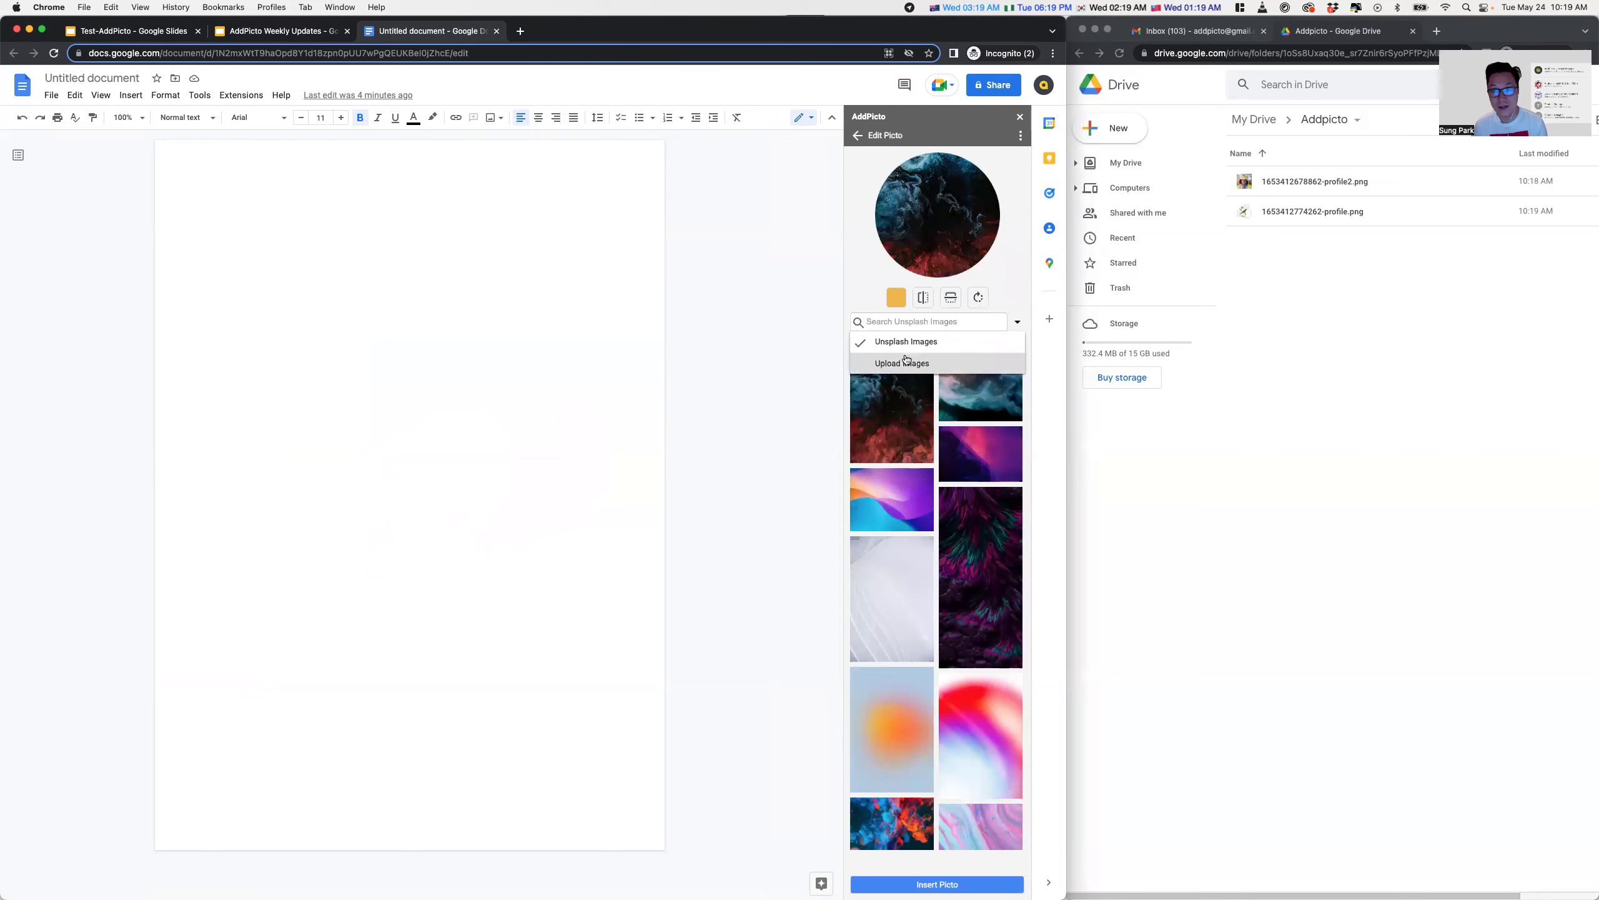
{"action": "left_click", "coordinate": [908, 365]}
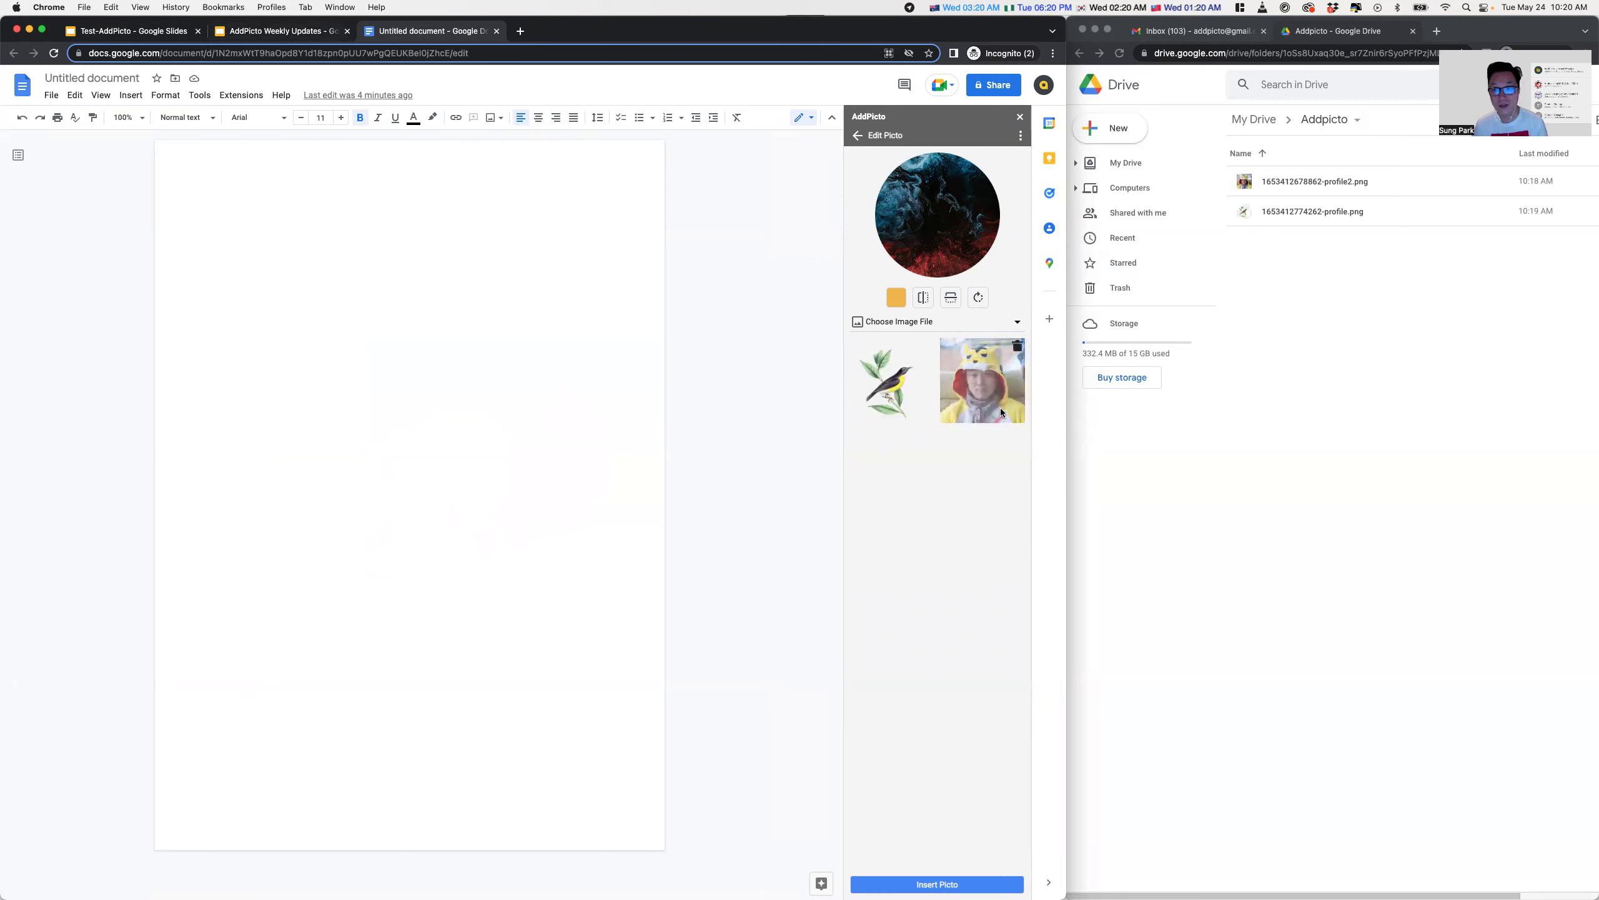
{"action": "left_click", "coordinate": [982, 383]}
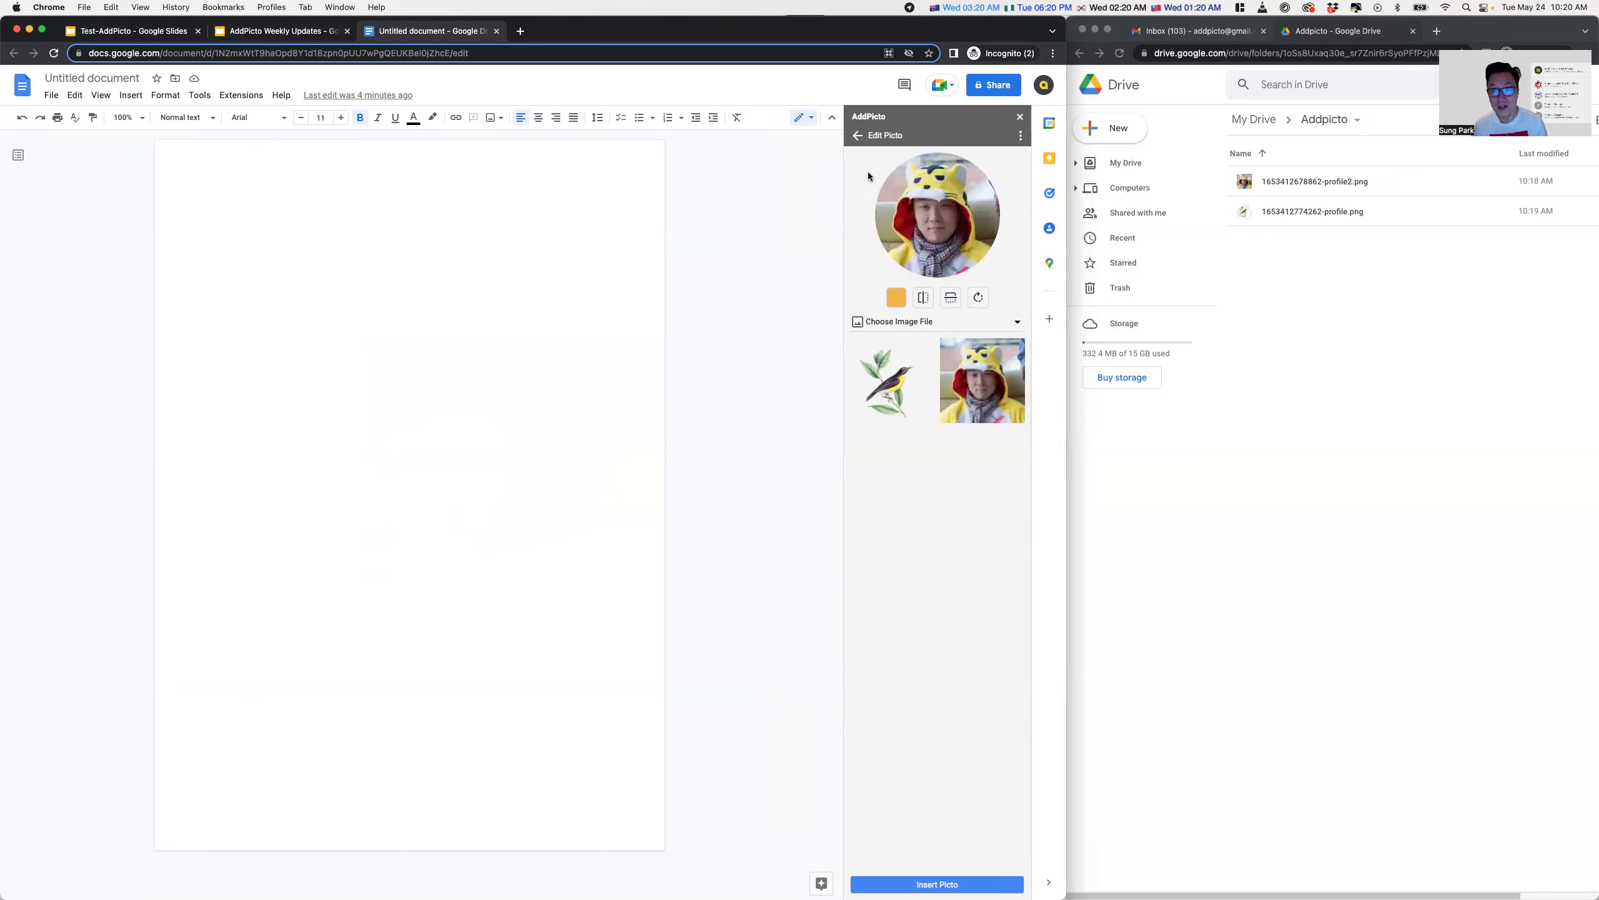
Change the shape to the circled 1 and insert the picto
{"action": "left_click", "coordinate": [856, 136]}
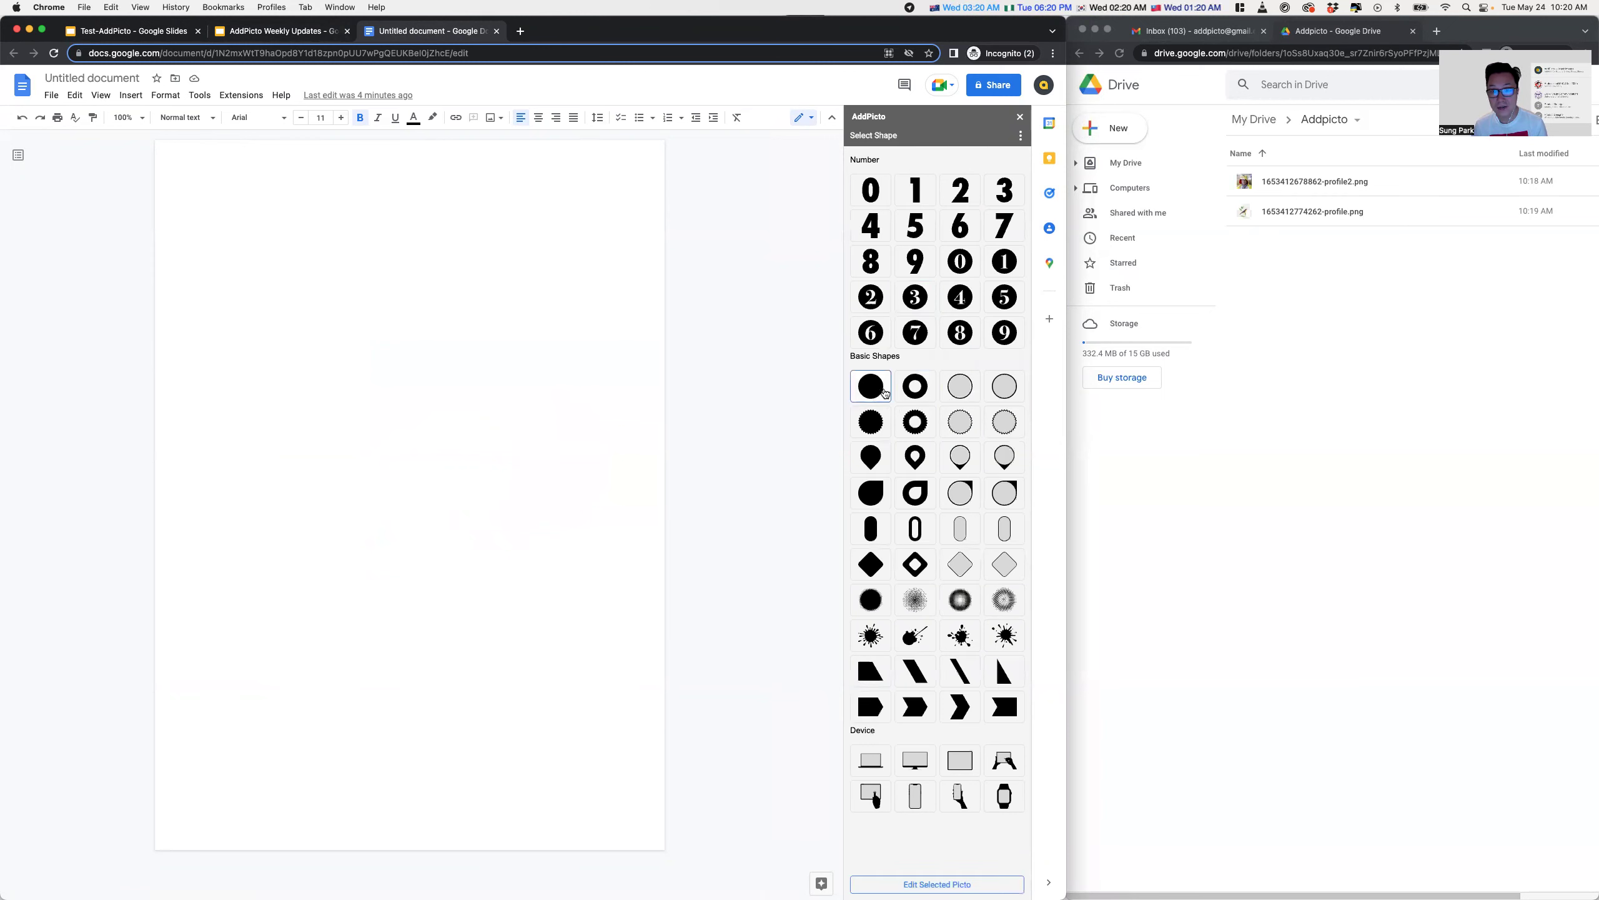
{"action": "left_click", "coordinate": [960, 261]}
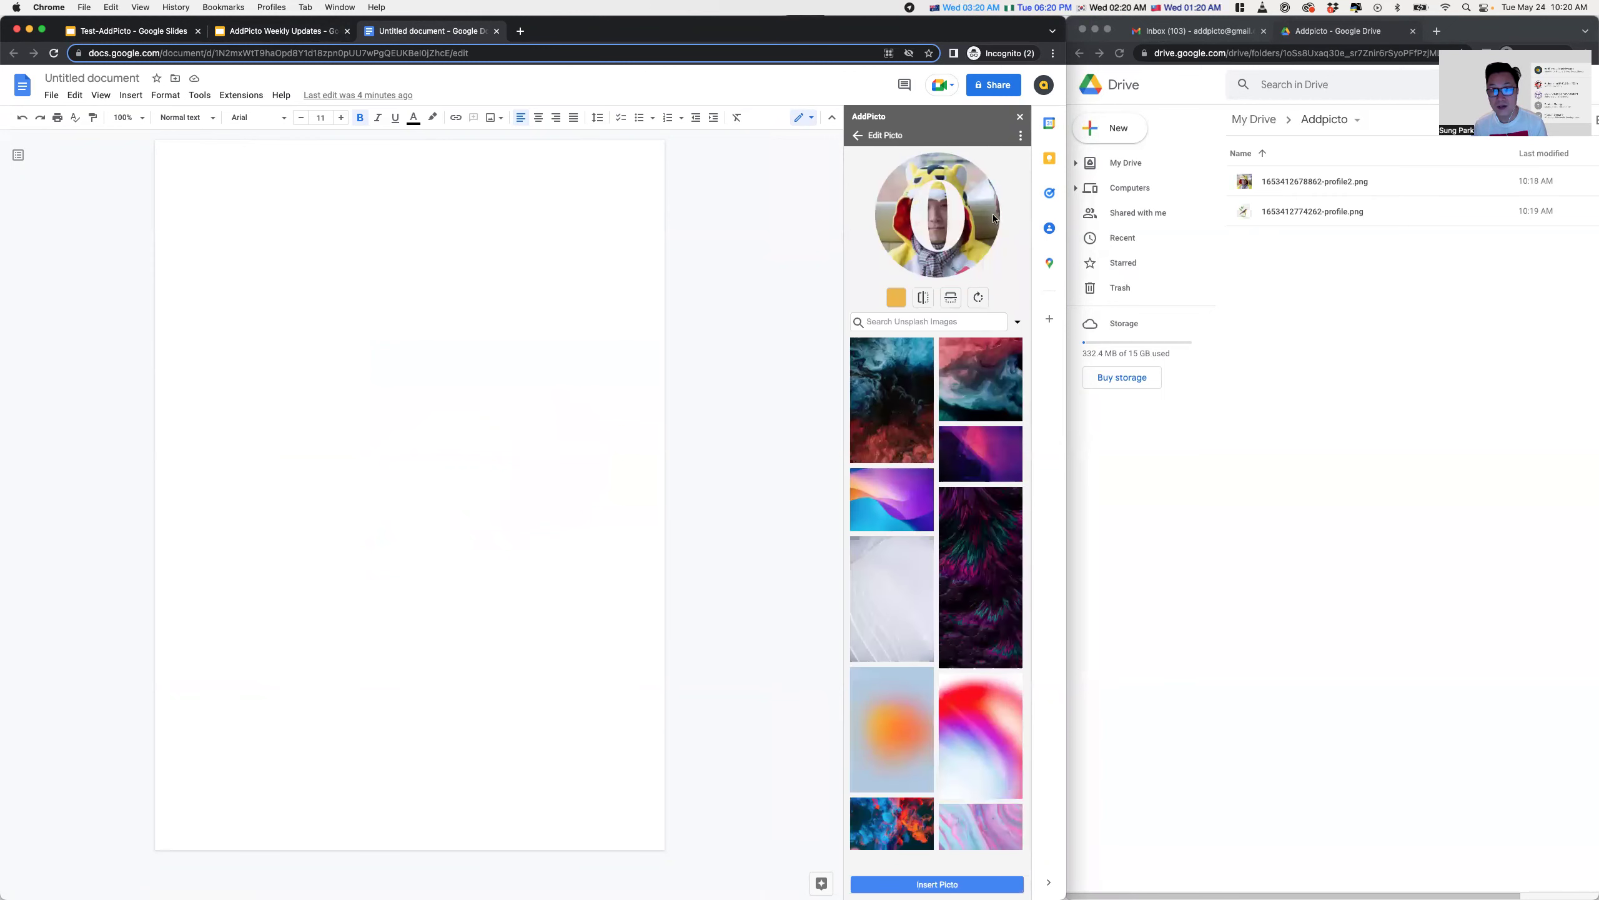
{"action": "left_click", "coordinate": [860, 135]}
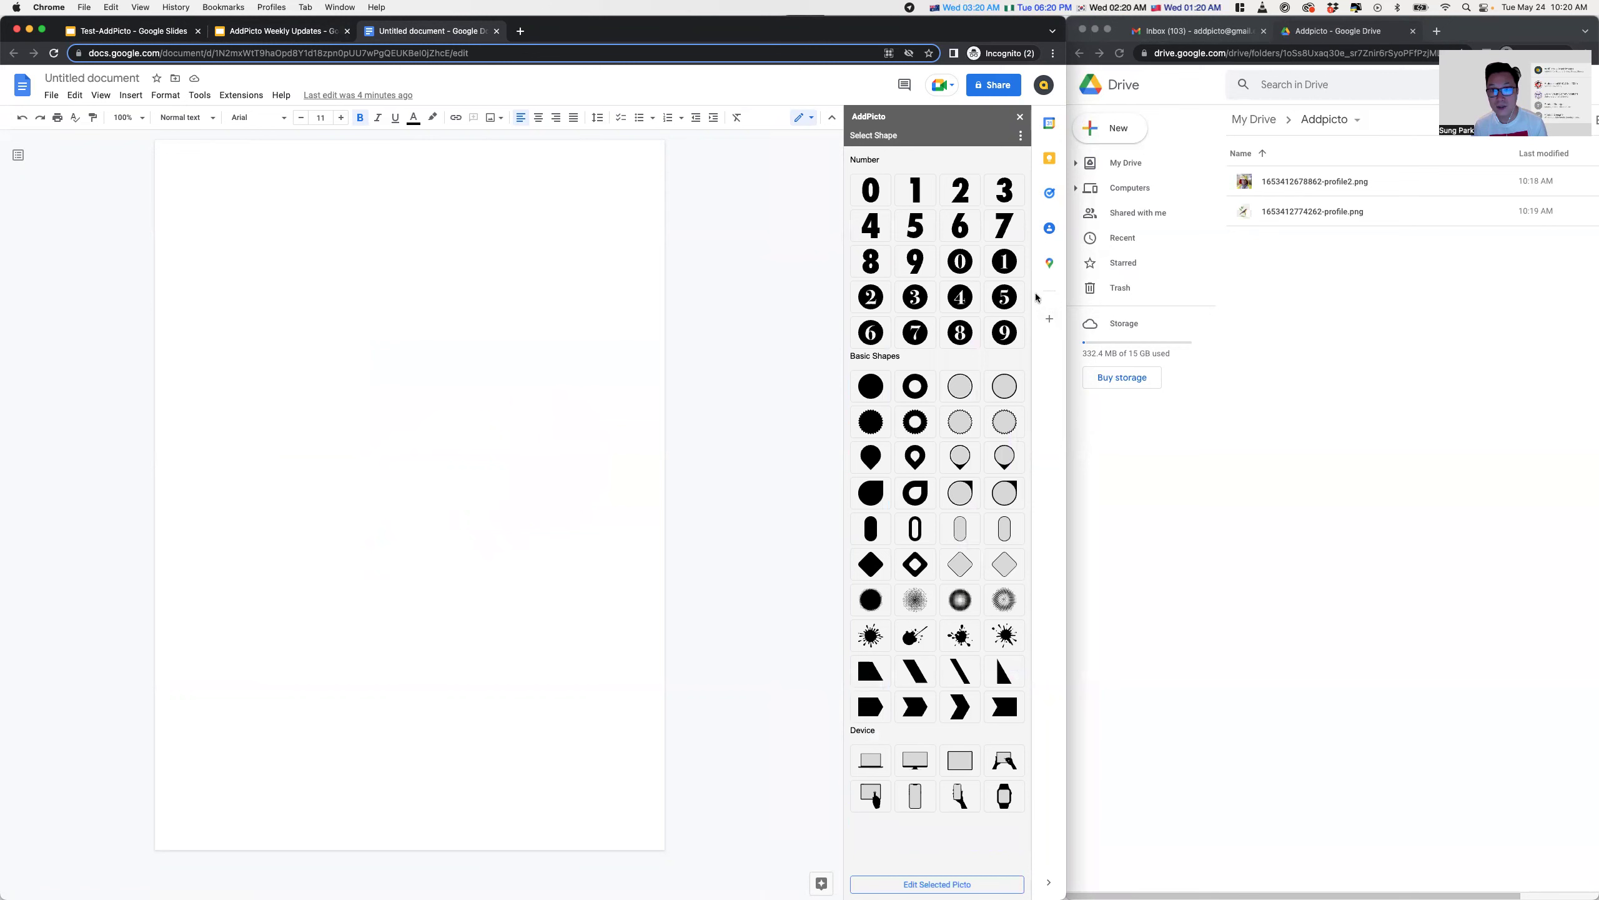
{"action": "left_click", "coordinate": [1005, 273]}
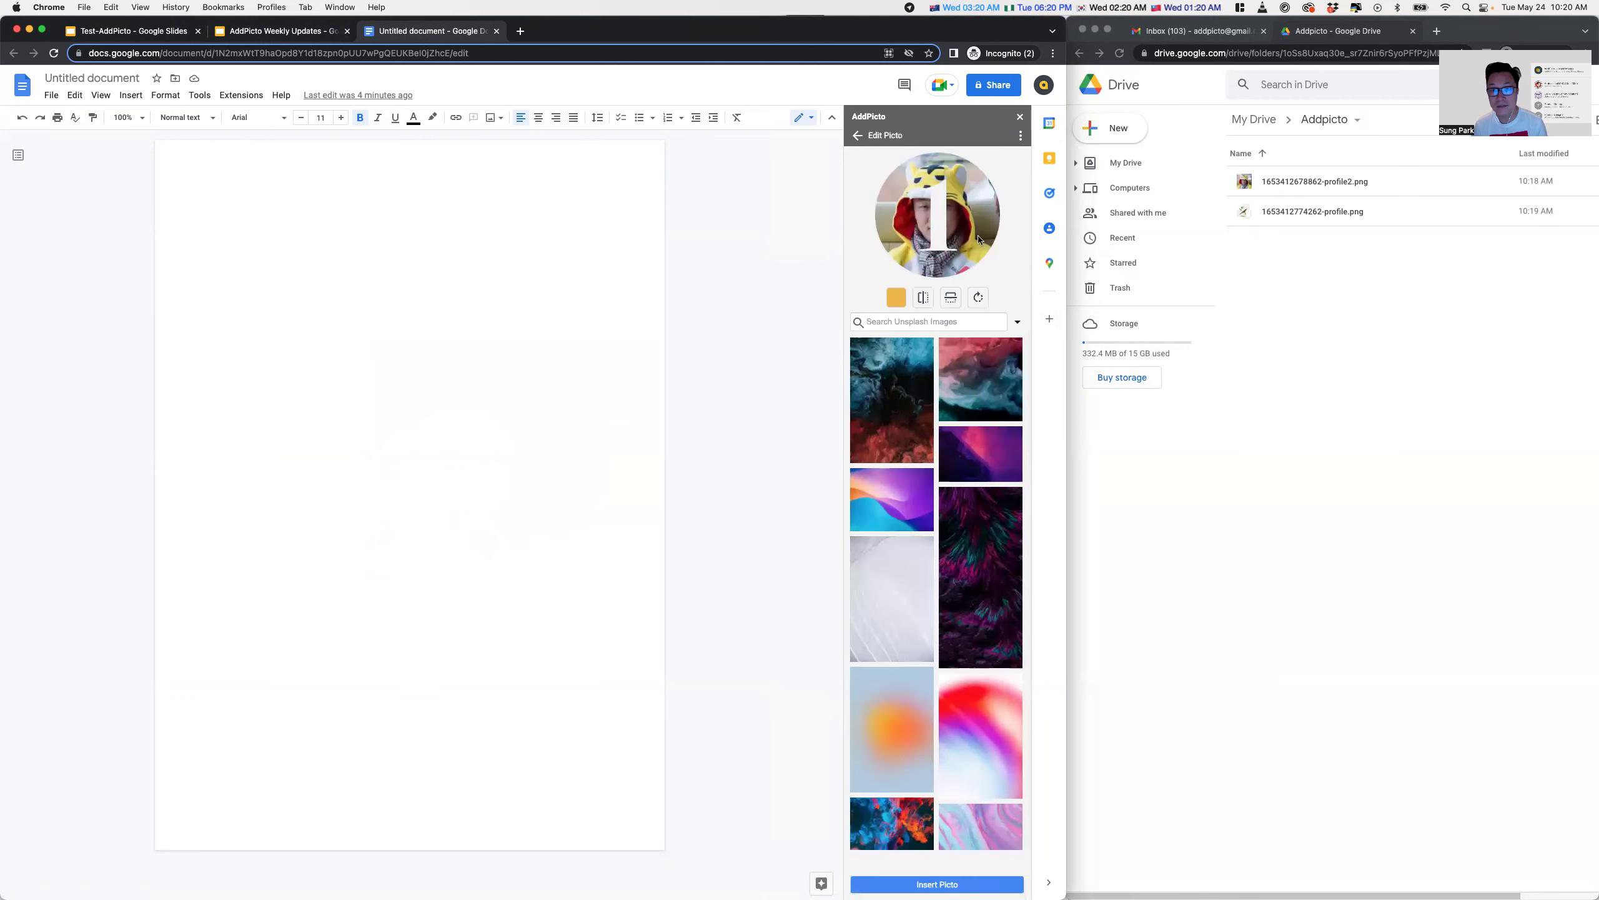
{"action": "left_click", "coordinate": [939, 886]}
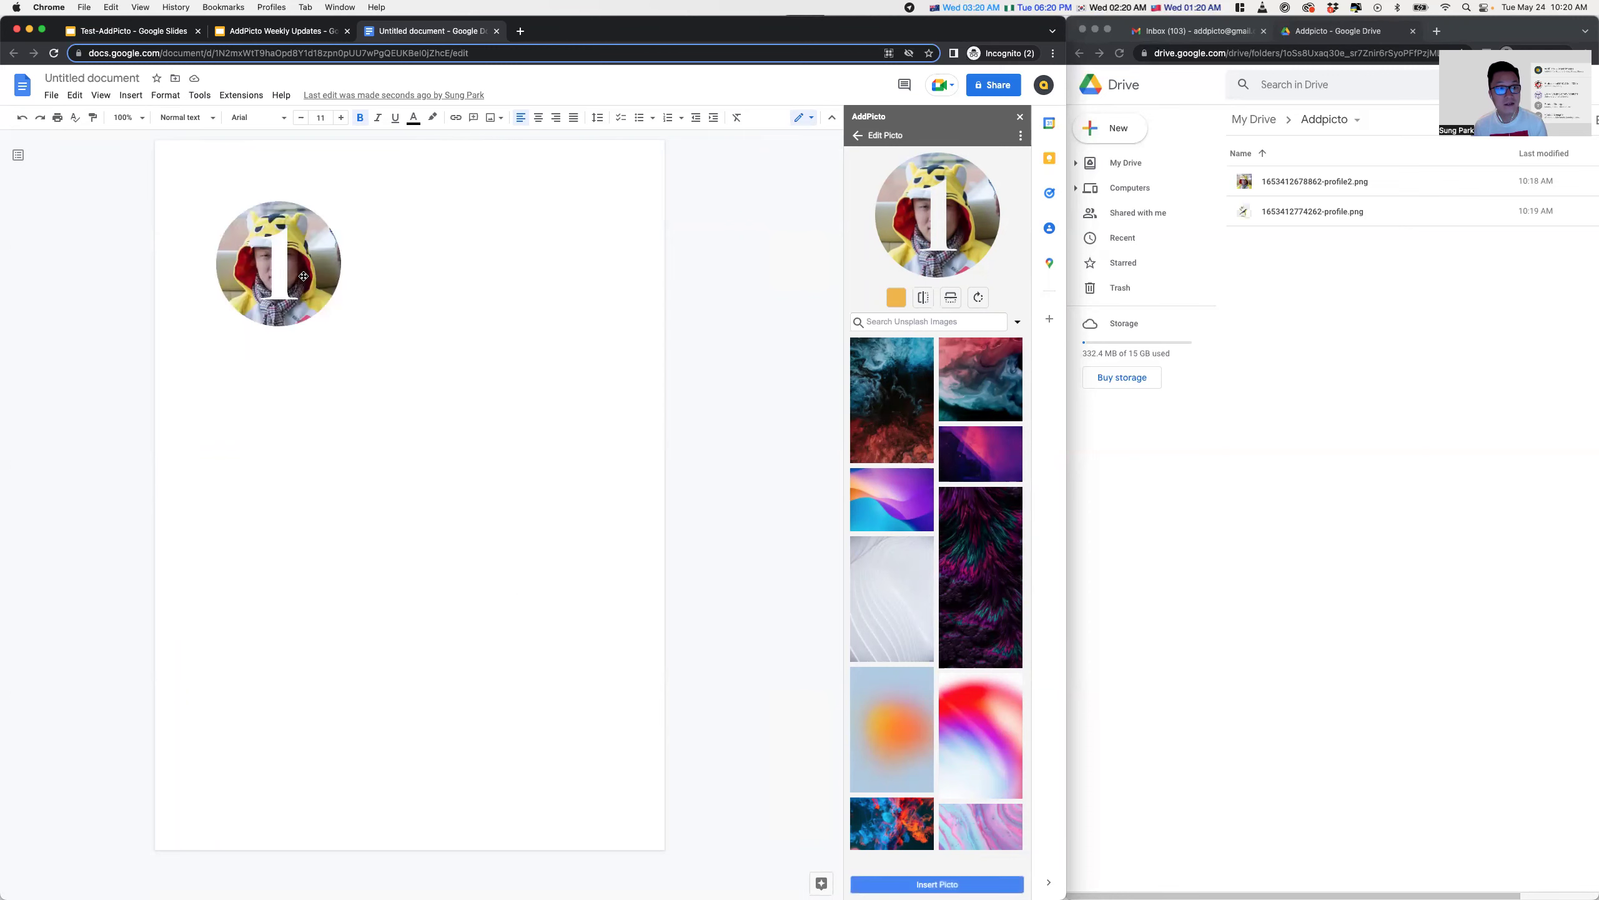
Enlarge the inserted picto on the page and reselect it
{"action": "left_click", "coordinate": [313, 288]}
{"action": "left_click_drag", "start_coordinate": [341, 323], "coordinate": [471, 457]}
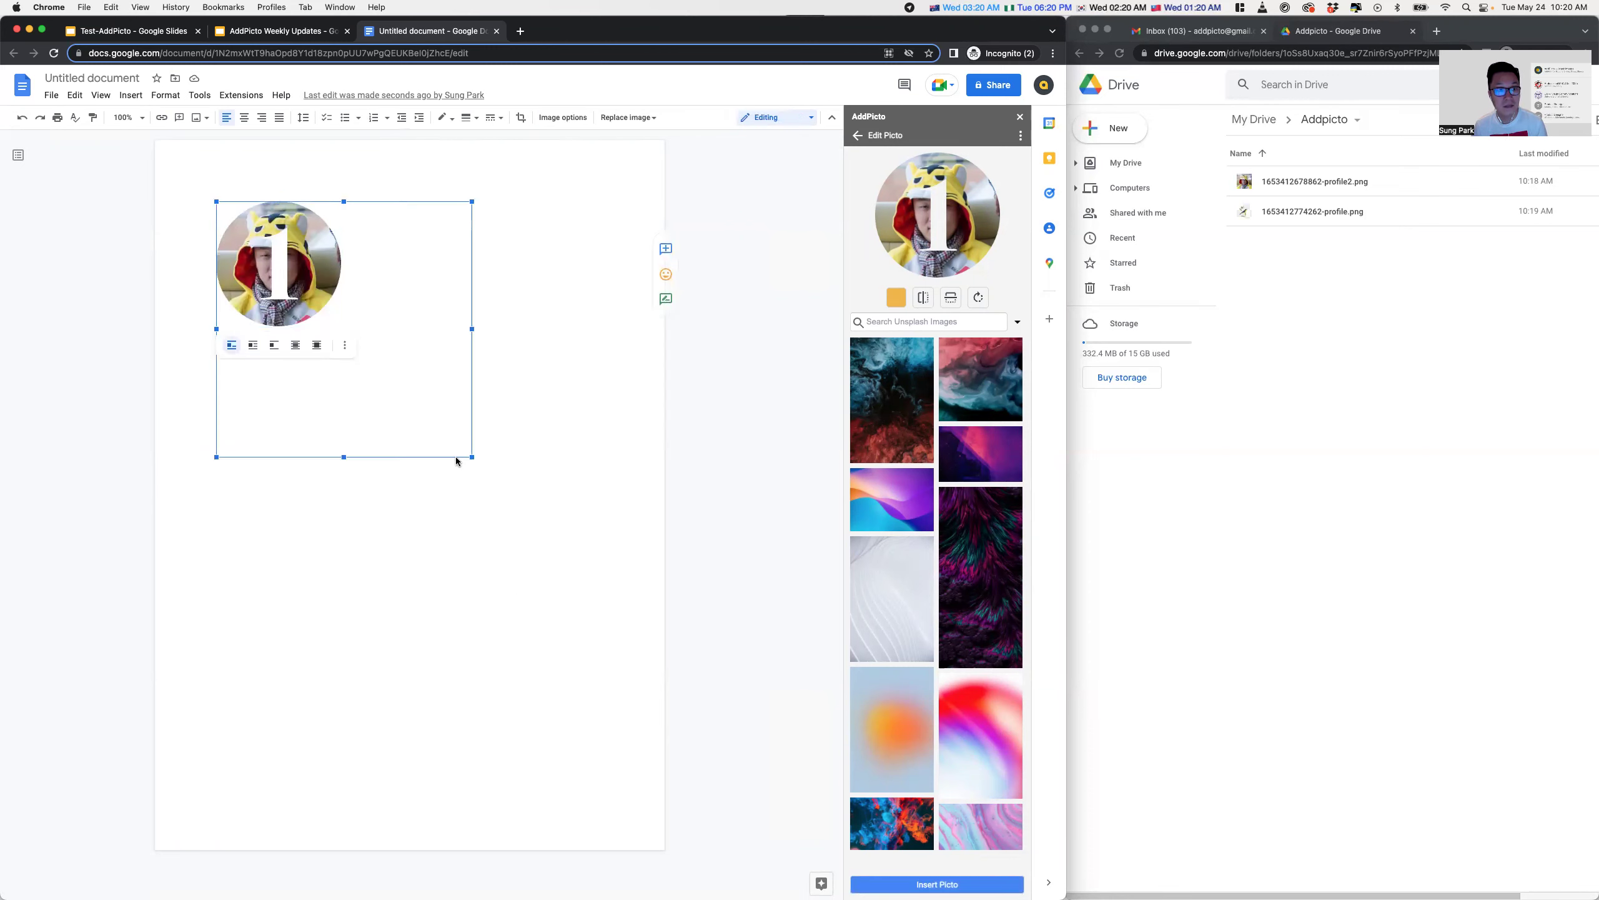
{"action": "left_click", "coordinate": [556, 551]}
{"action": "left_click", "coordinate": [463, 318]}
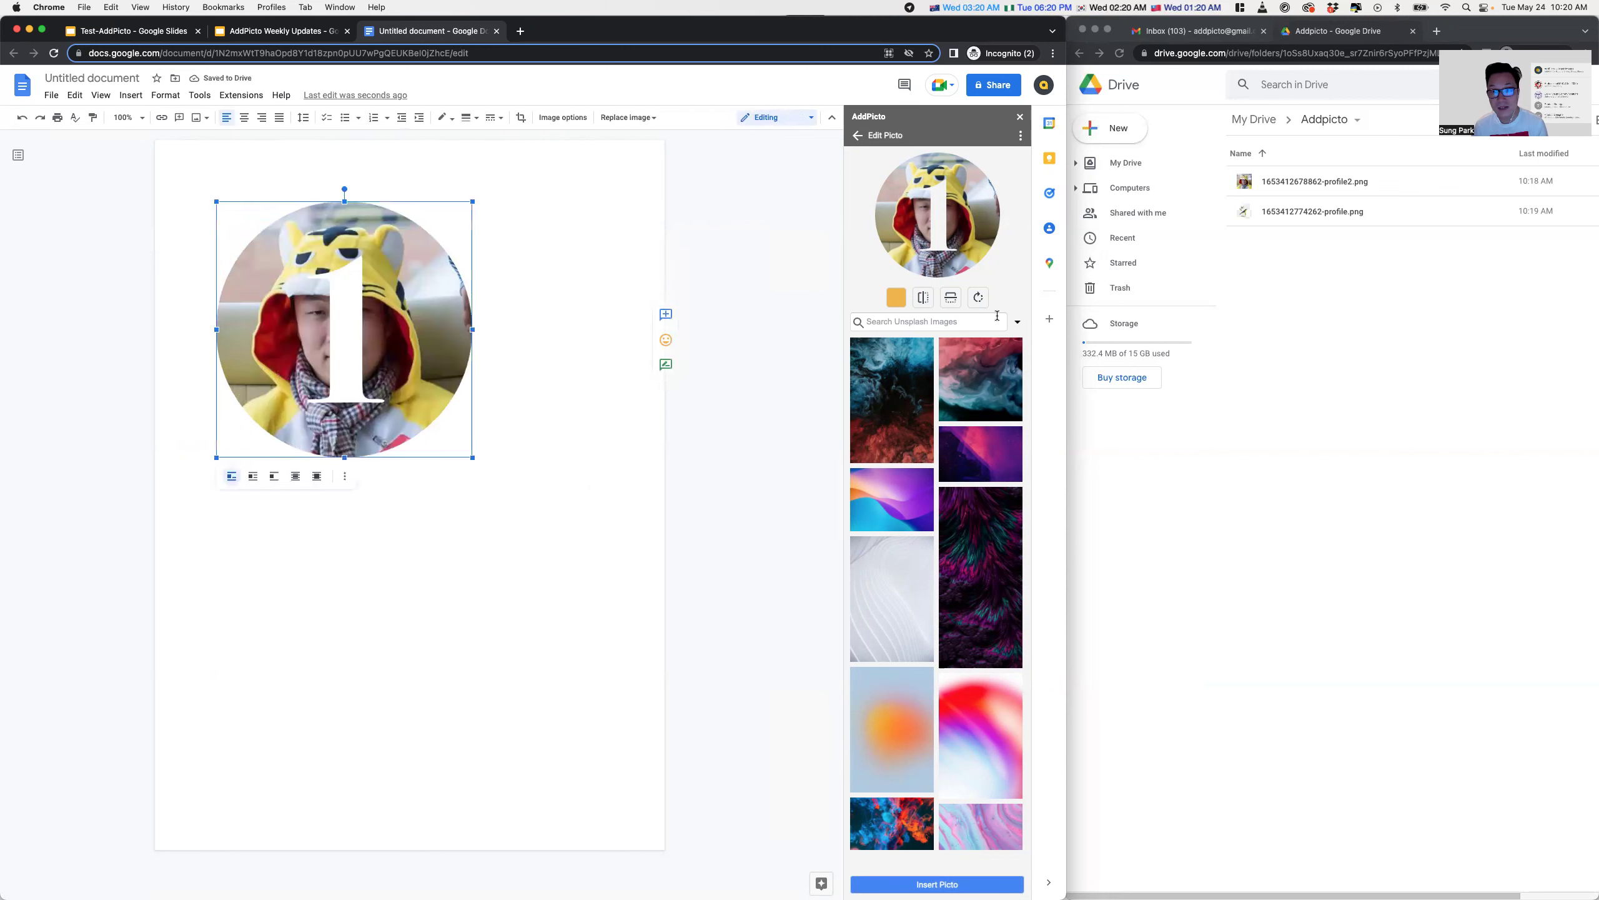
Refill the picto with the uploaded bird illustration and replace it in the document
{"action": "left_click", "coordinate": [1016, 320]}
{"action": "left_click", "coordinate": [897, 360]}
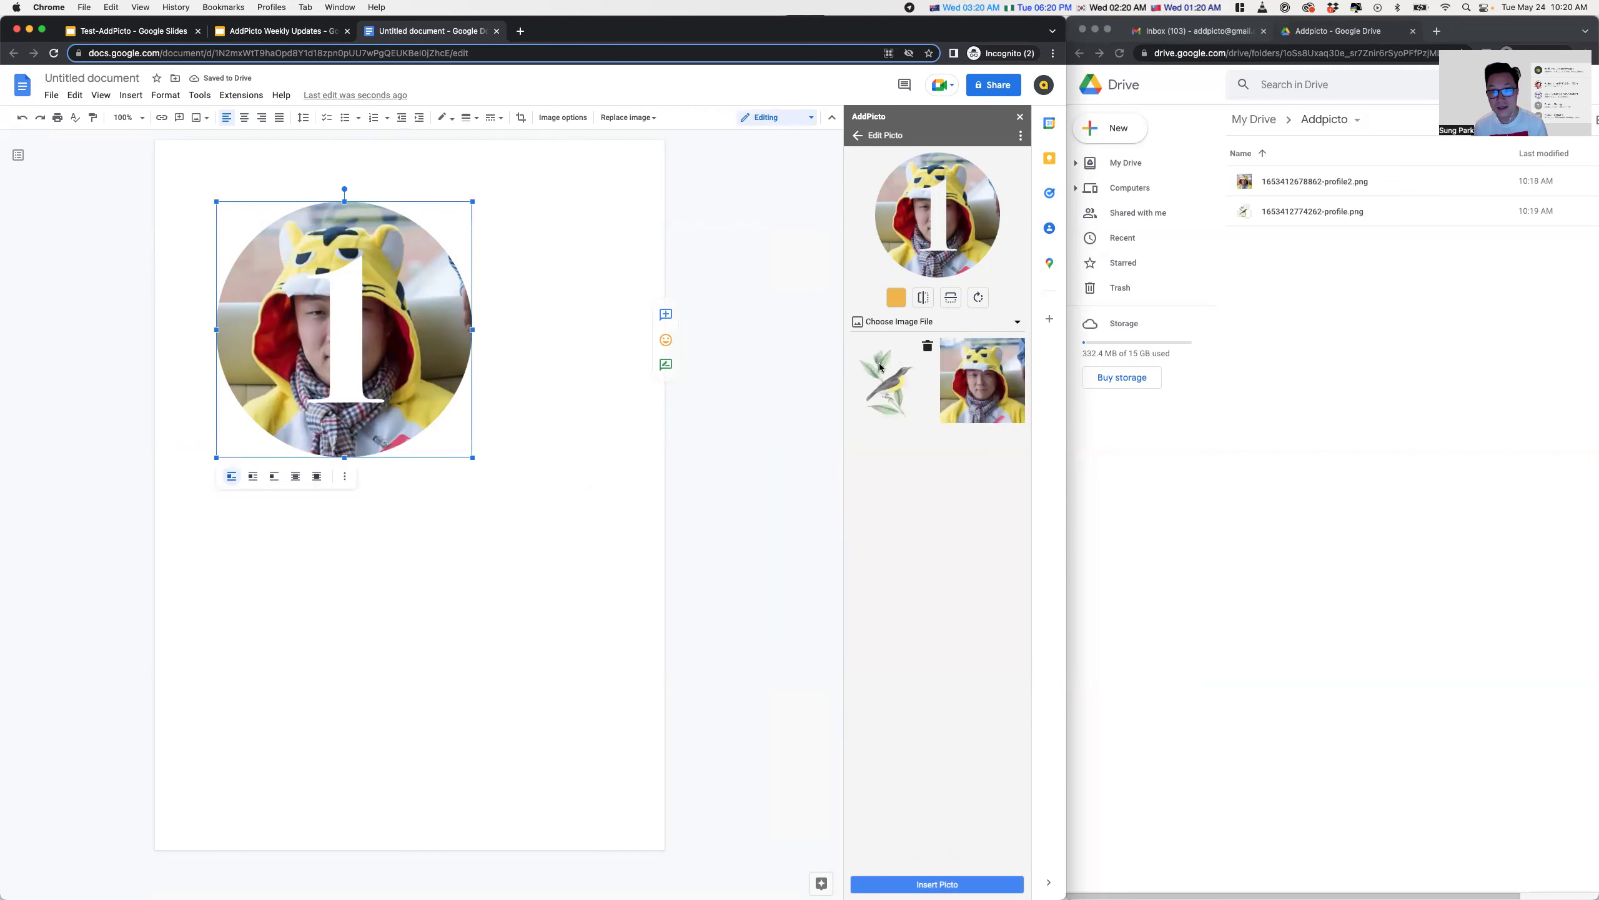
{"action": "left_click", "coordinate": [881, 375]}
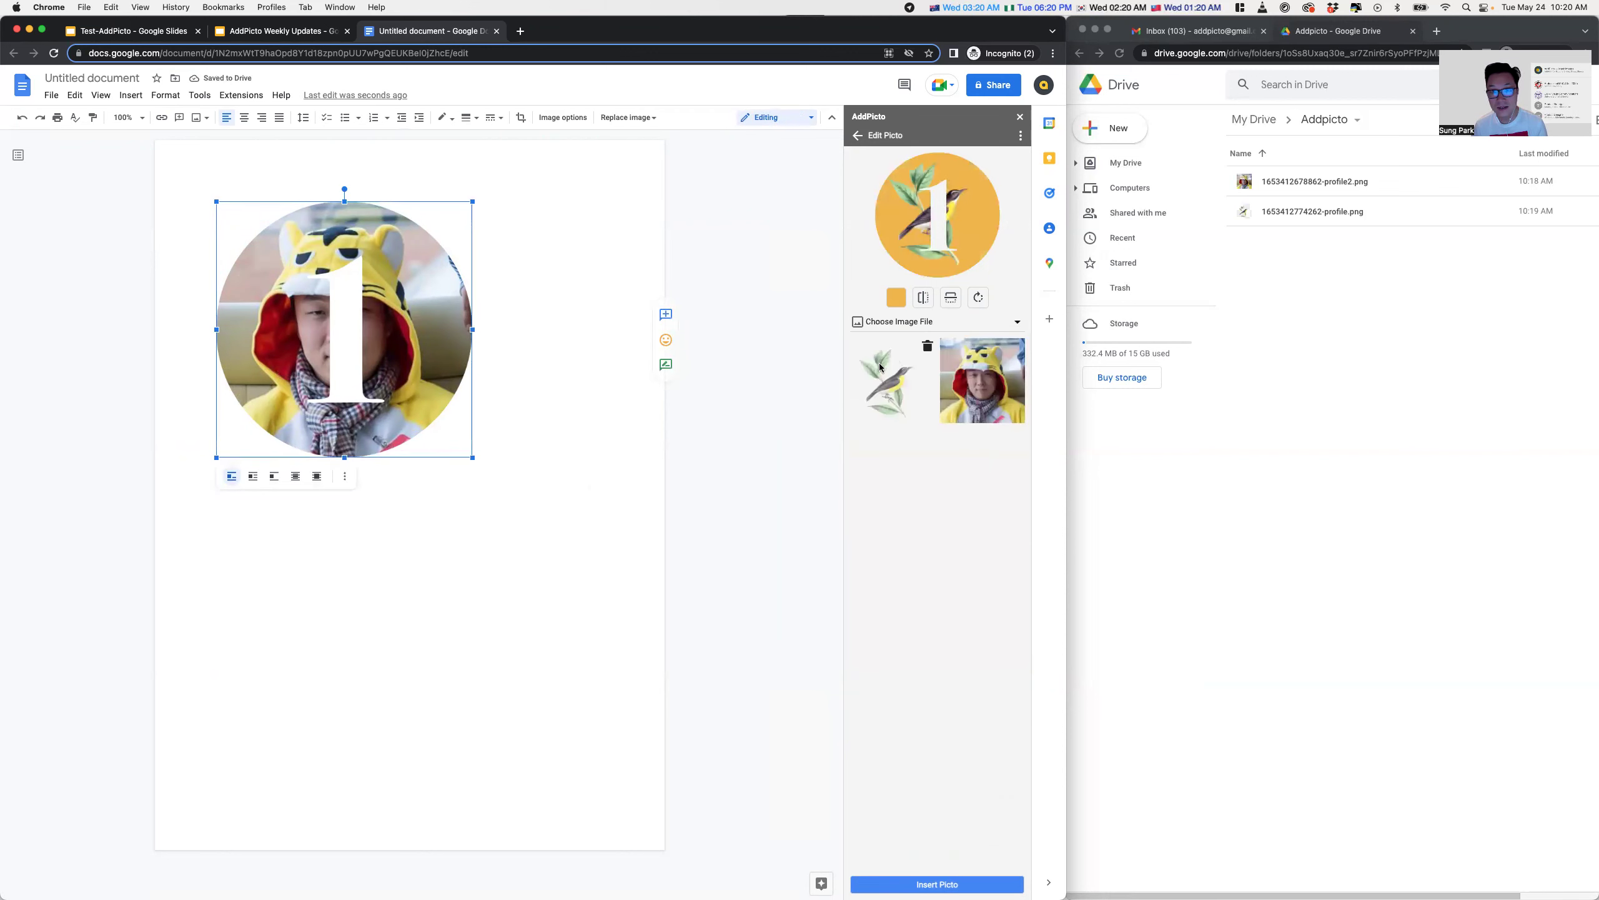
{"action": "left_click", "coordinate": [943, 884]}
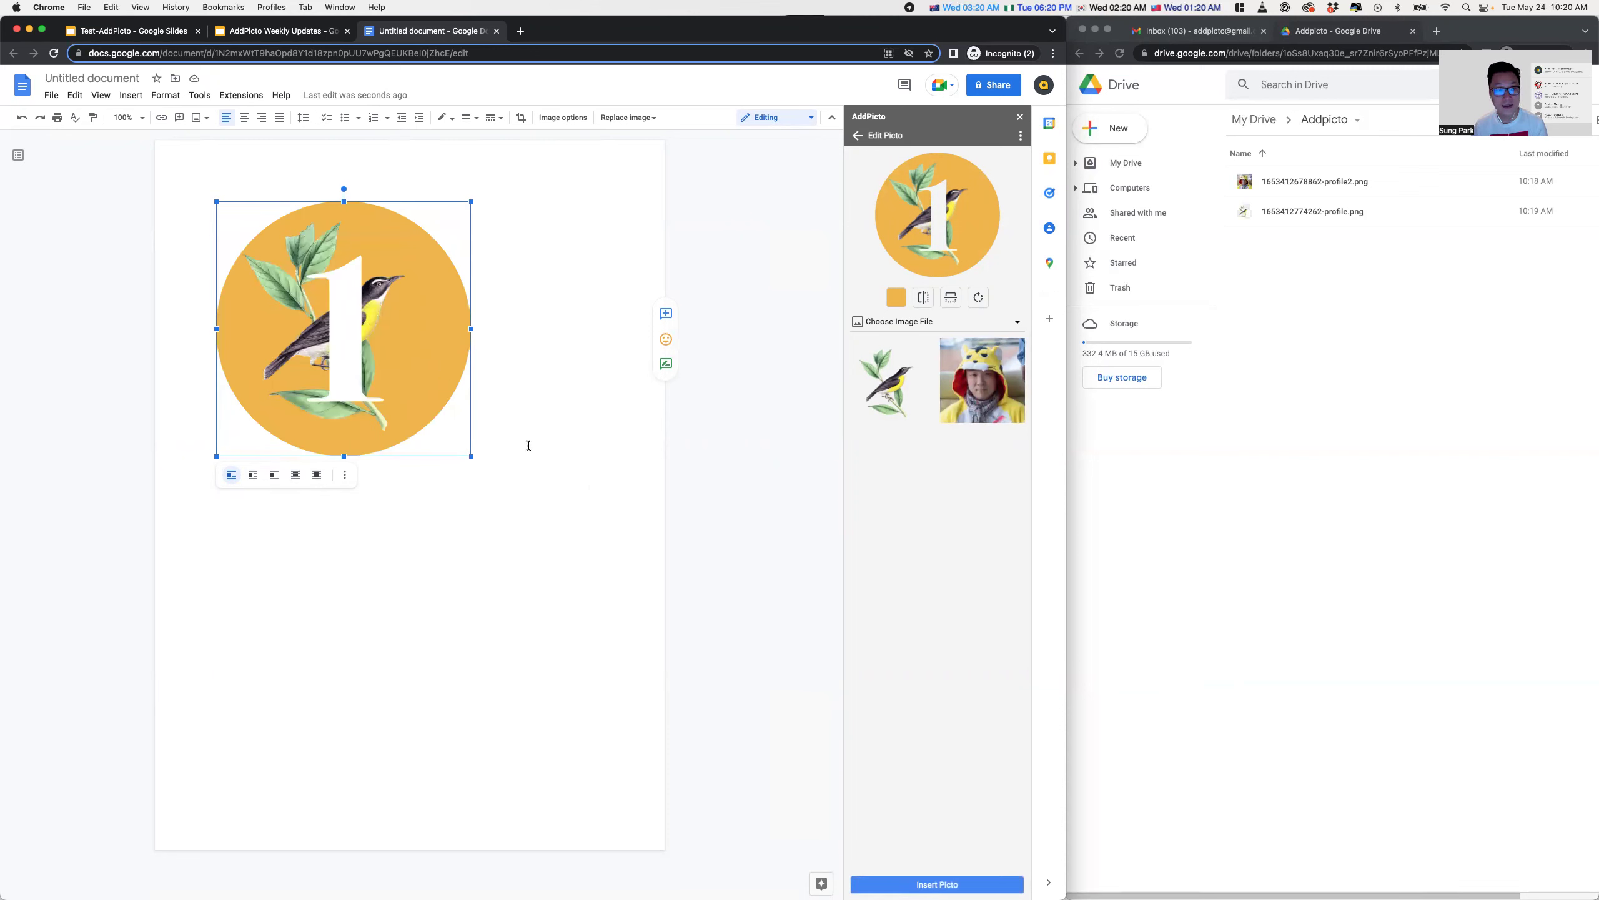
Shrink the bird picto slightly and select it for copying
{"action": "left_click", "coordinate": [493, 494]}
{"action": "left_click", "coordinate": [362, 360]}
{"action": "left_click_drag", "start_coordinate": [472, 454], "coordinate": [434, 422]}
{"action": "left_click", "coordinate": [474, 393]}
{"action": "left_click", "coordinate": [282, 309]}
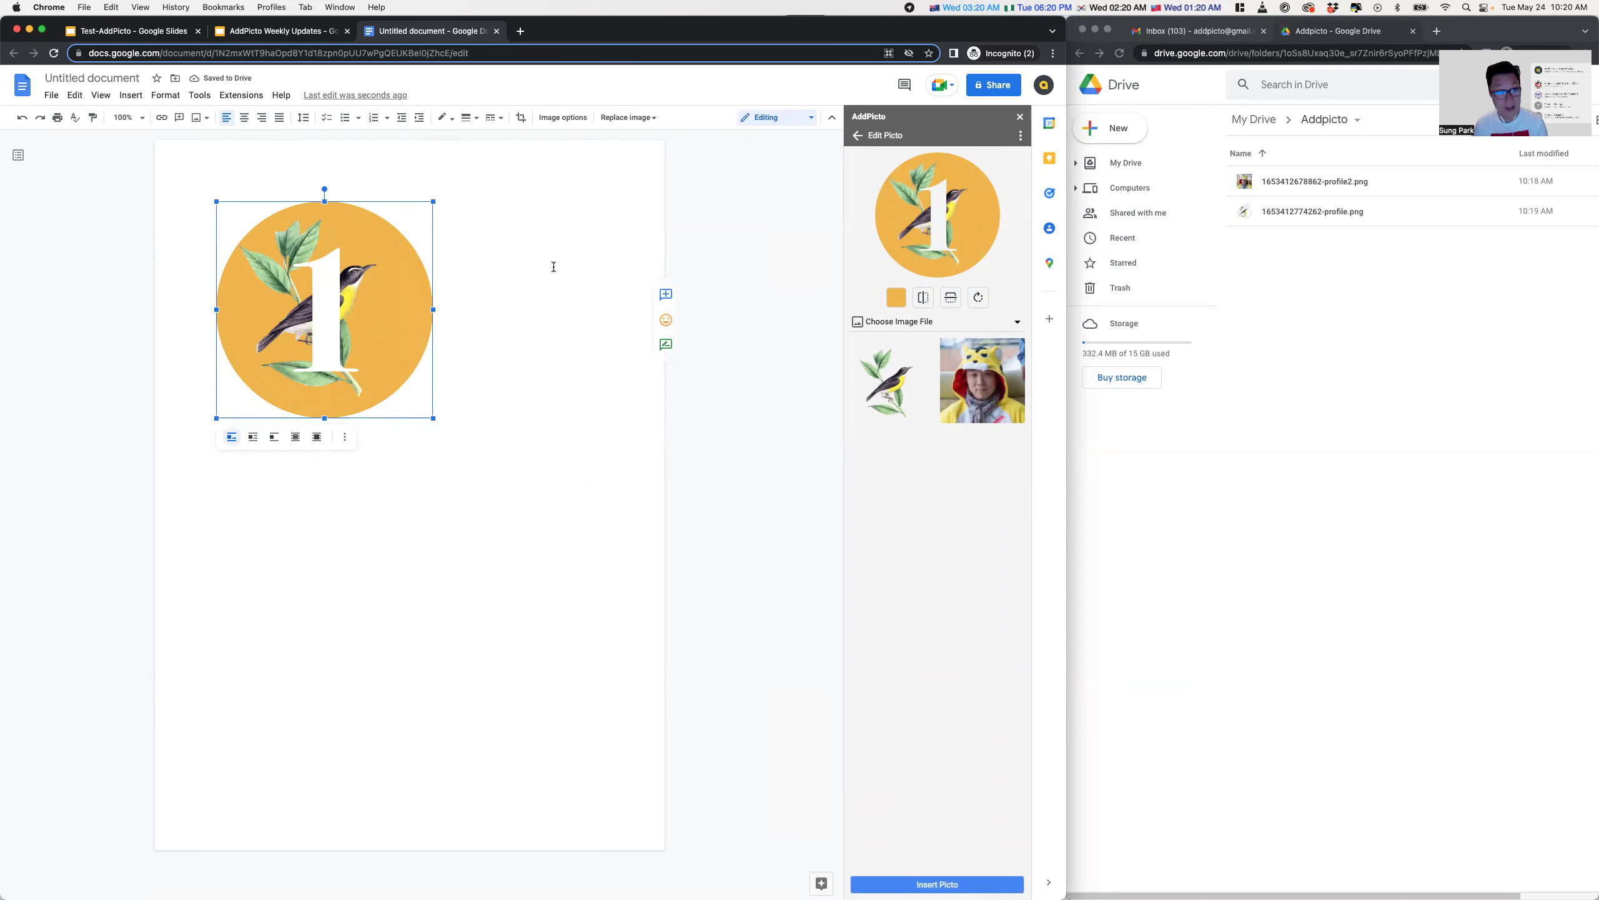
{"action": "left_click", "coordinate": [534, 254]}
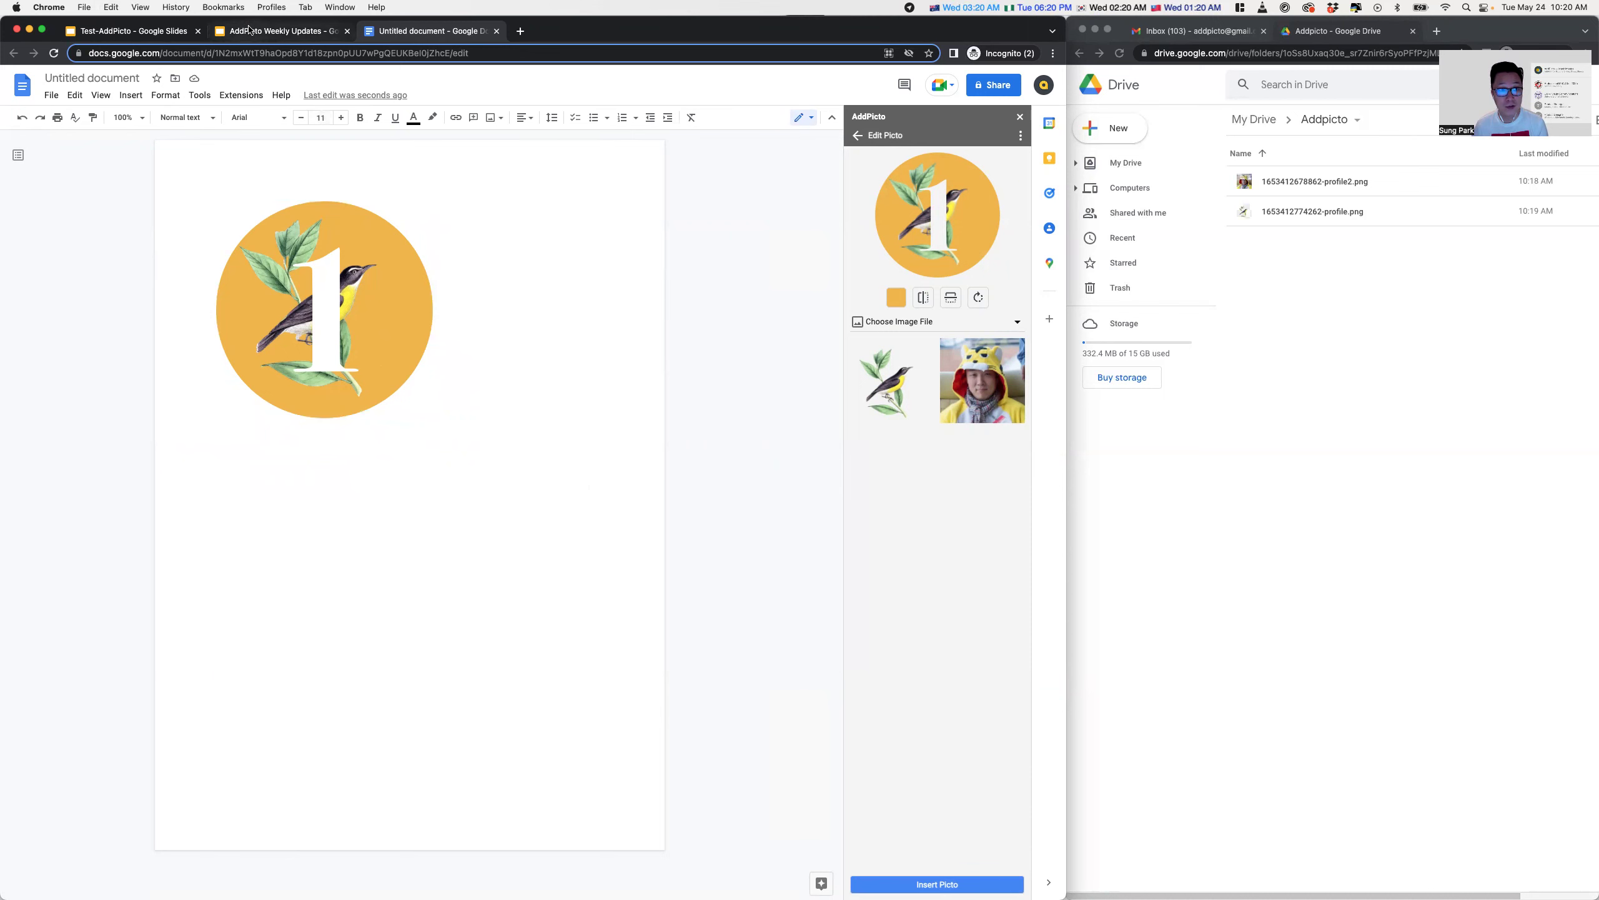
Paste the number-1 bird picto onto slide 2 and launch AddPicto on it
{"action": "left_click", "coordinate": [269, 31]}
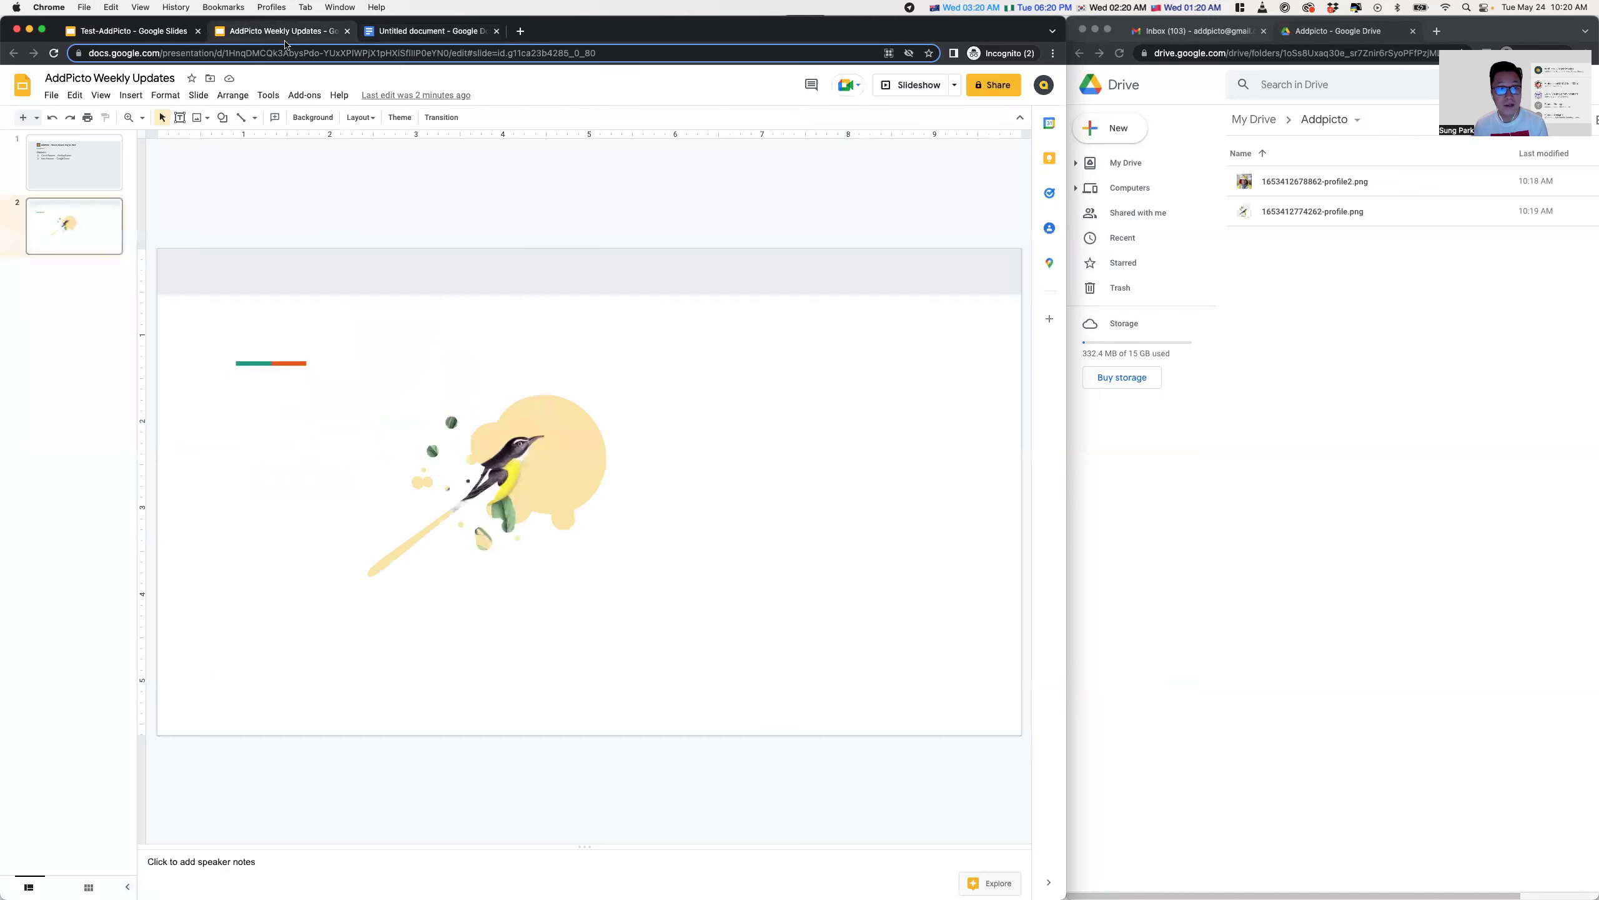
{"action": "key", "text": "super+v"}
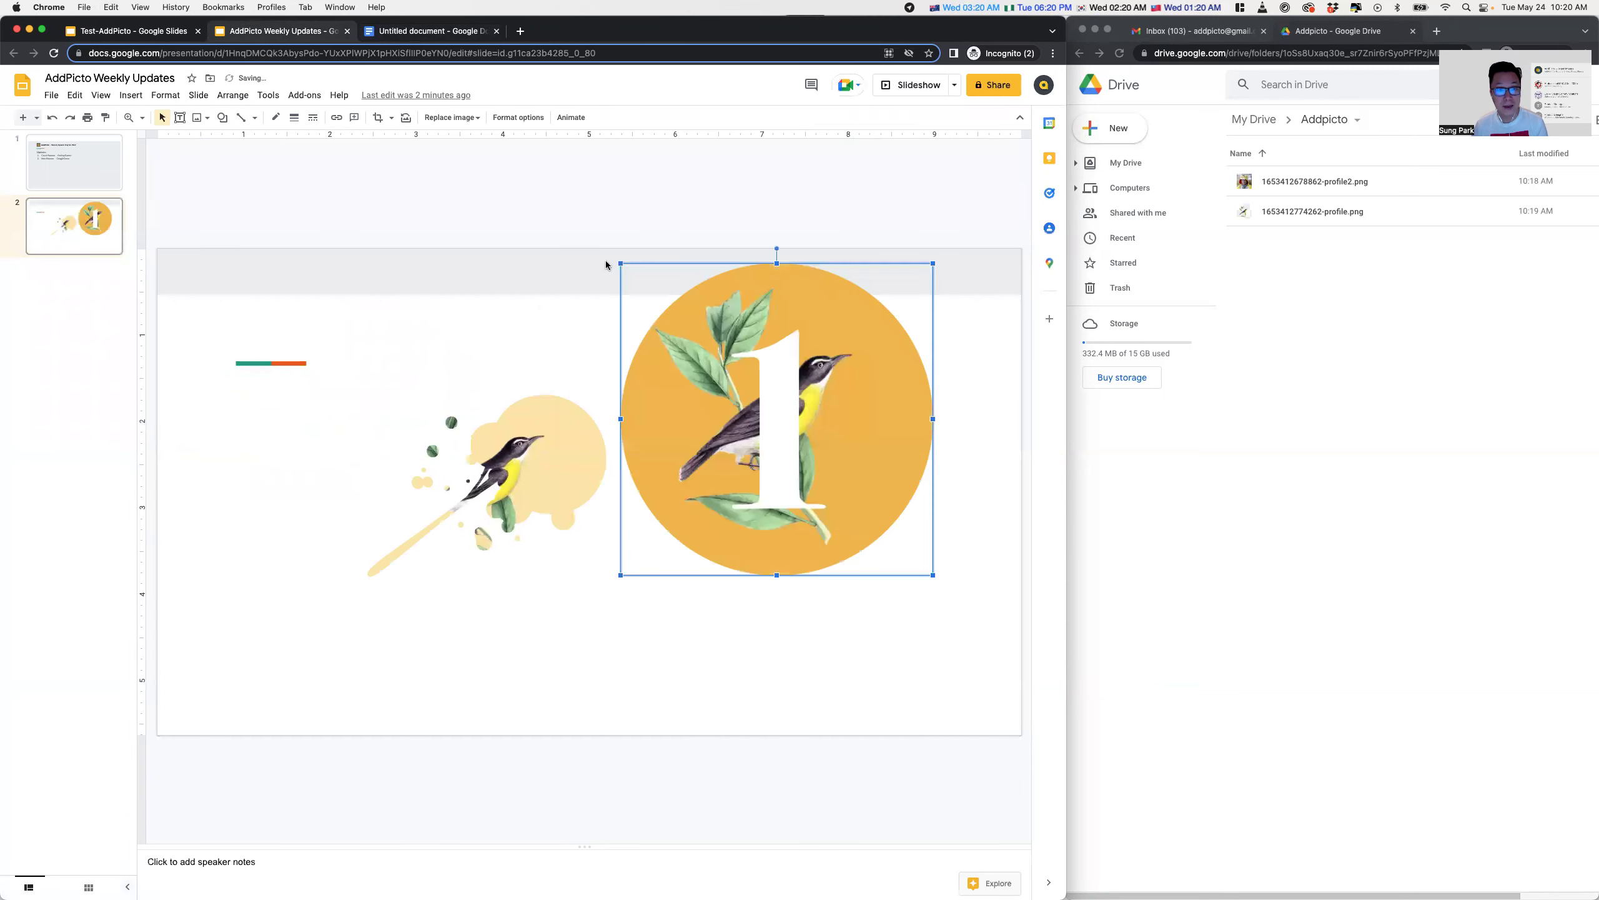
{"action": "left_click", "coordinate": [304, 95]}
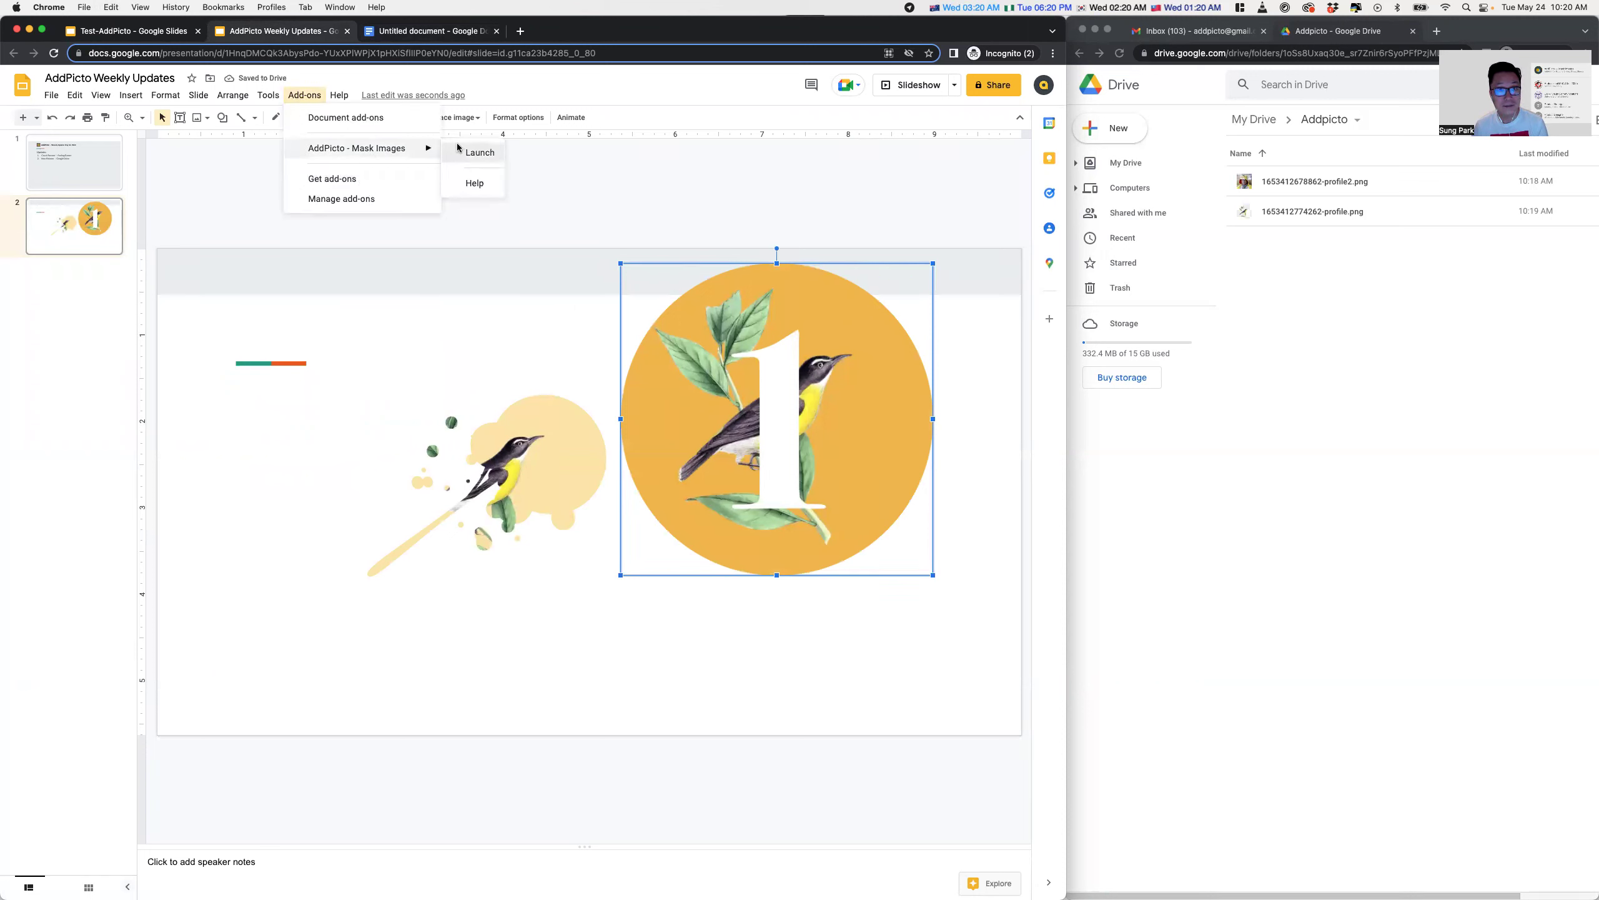
{"action": "left_click", "coordinate": [469, 151]}
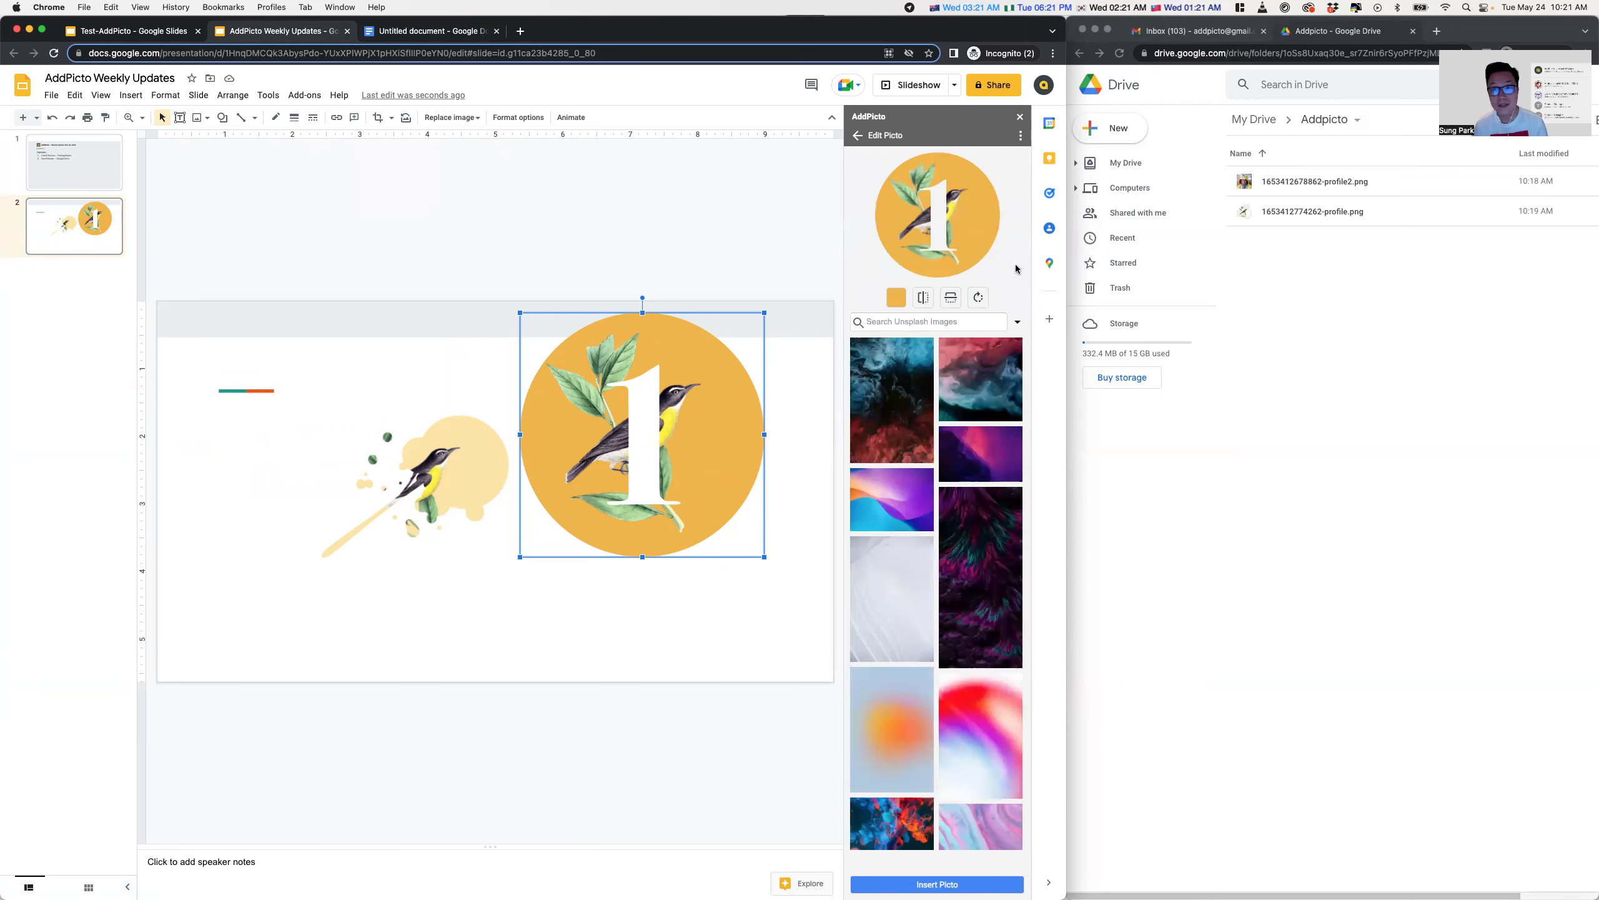
Preview dark and gradient fills, then drag the bird picto lower on slide 2
{"action": "left_click", "coordinate": [891, 380]}
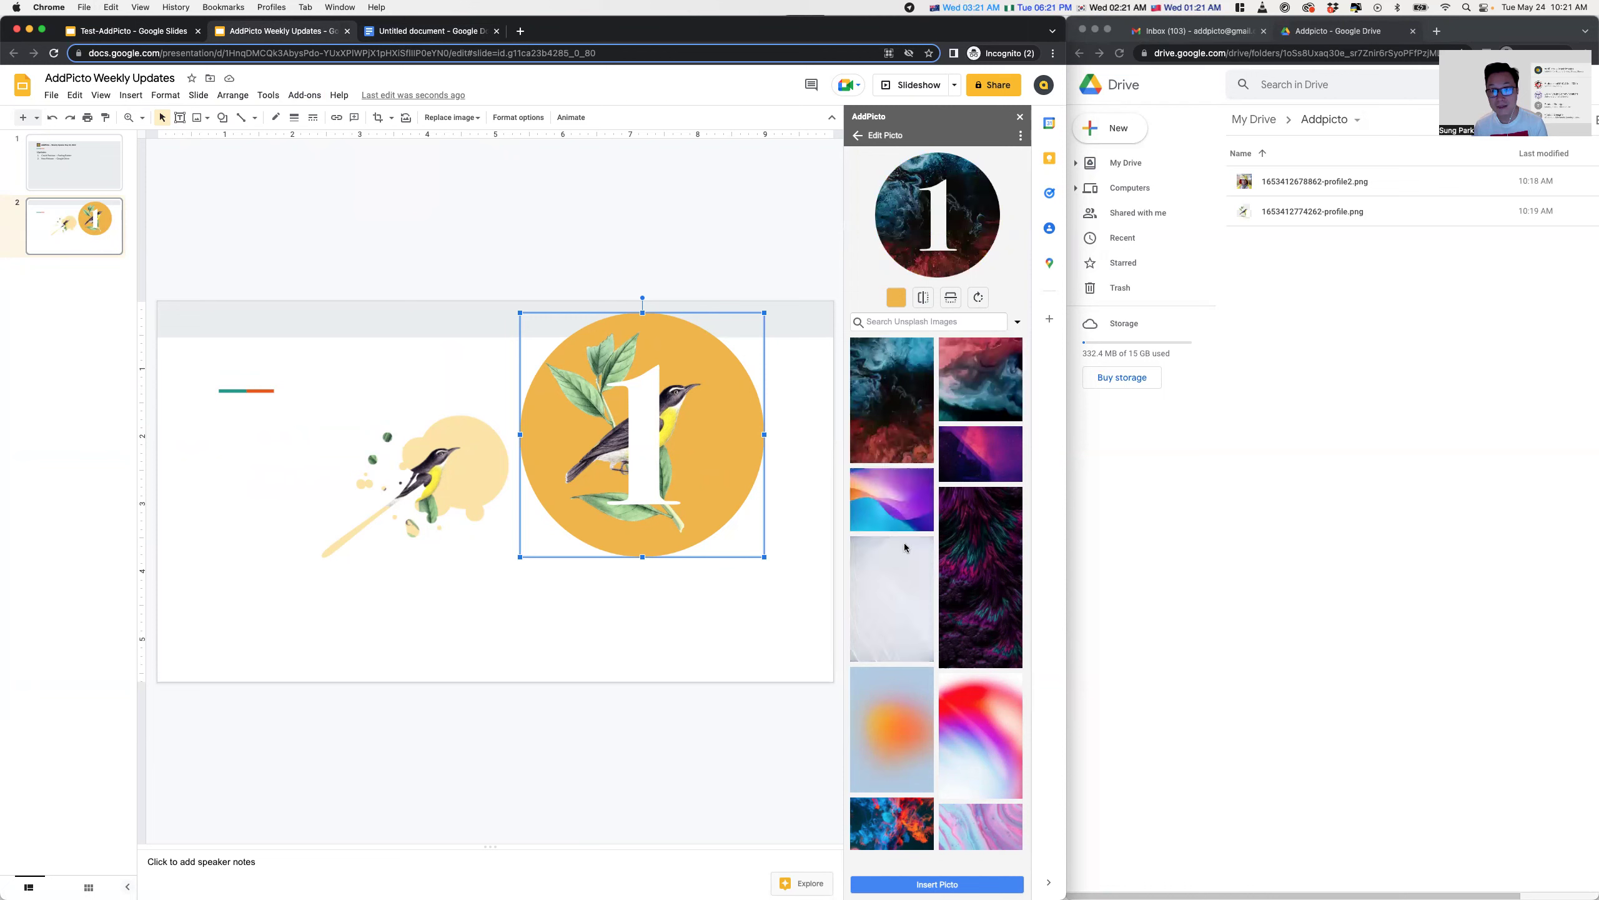
{"action": "left_click", "coordinate": [980, 576]}
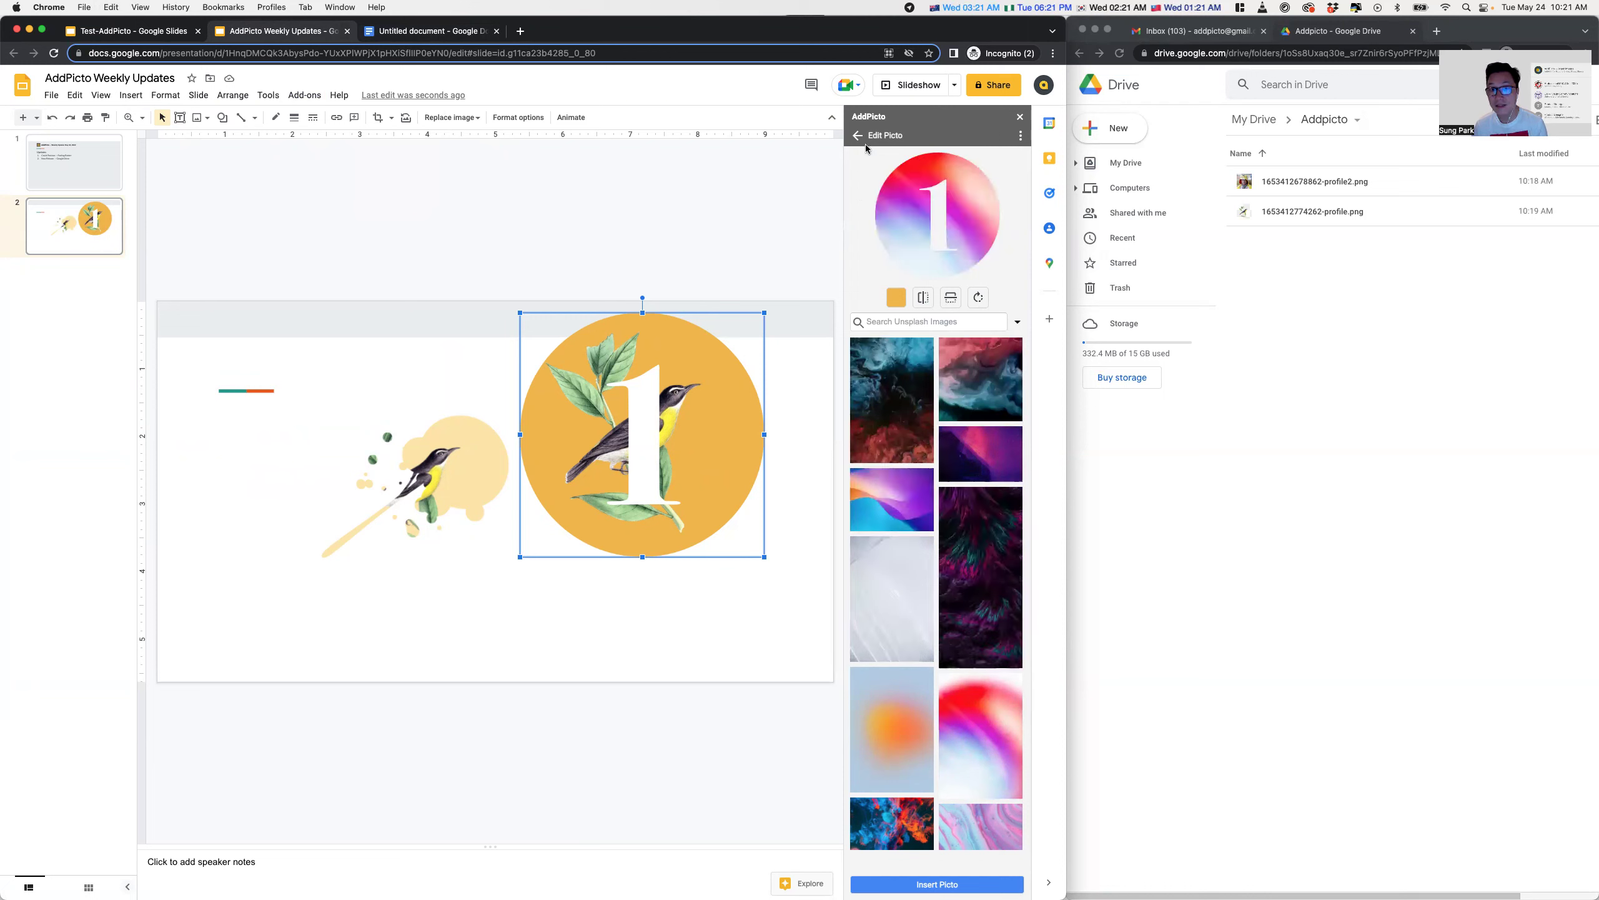
{"action": "left_click", "coordinate": [770, 186]}
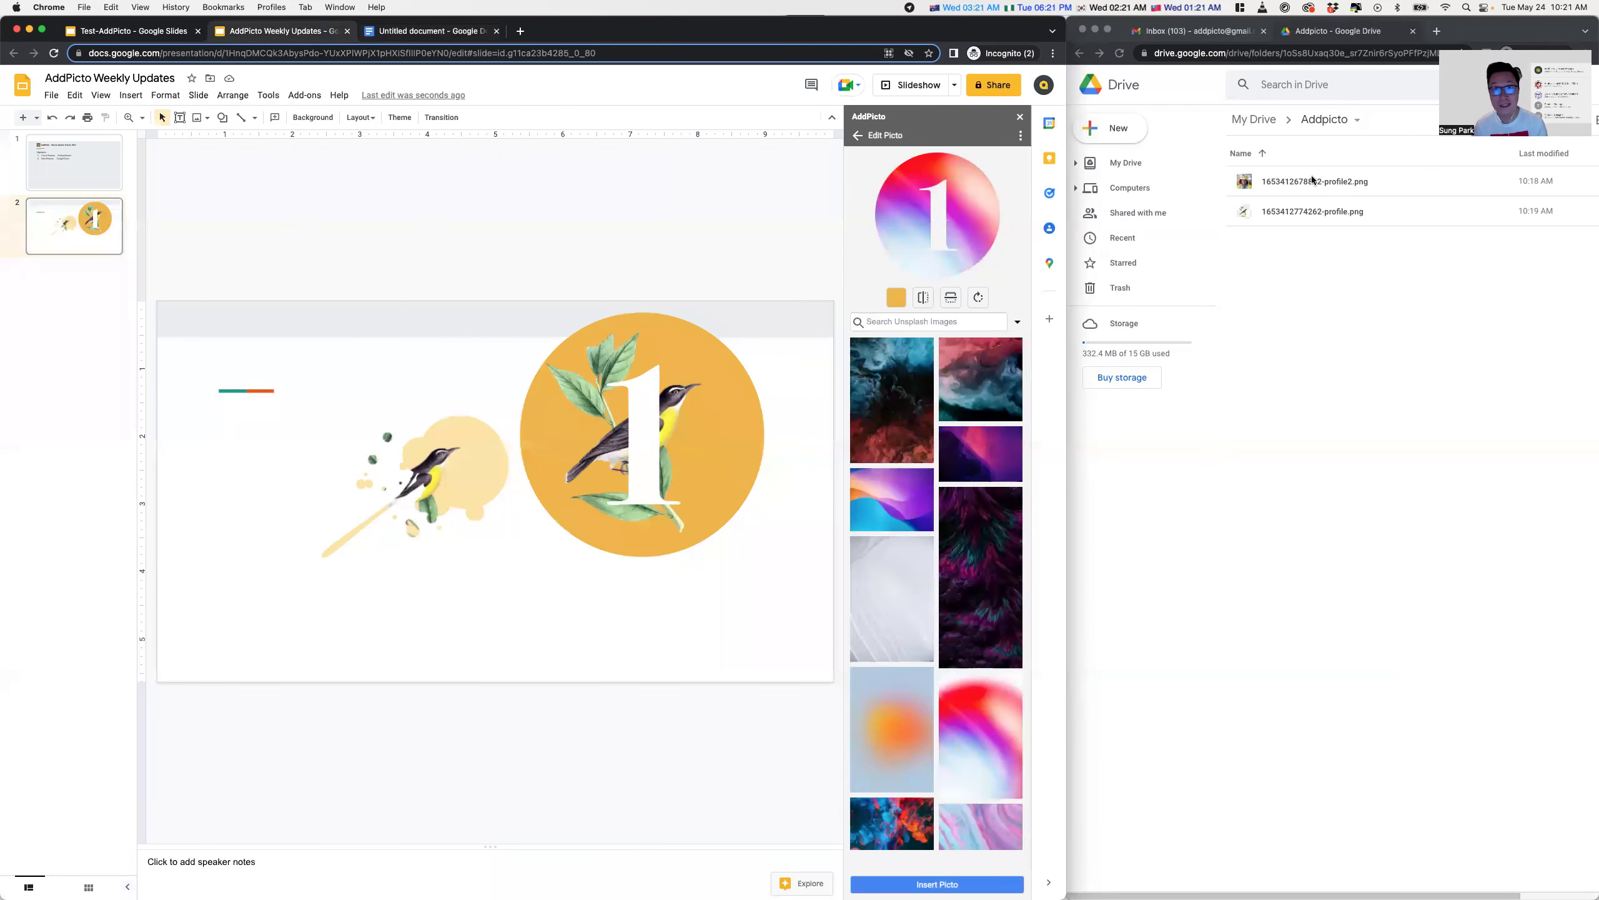
{"action": "left_click", "coordinate": [734, 383]}
{"action": "left_click_drag", "start_coordinate": [728, 415], "coordinate": [741, 478]}
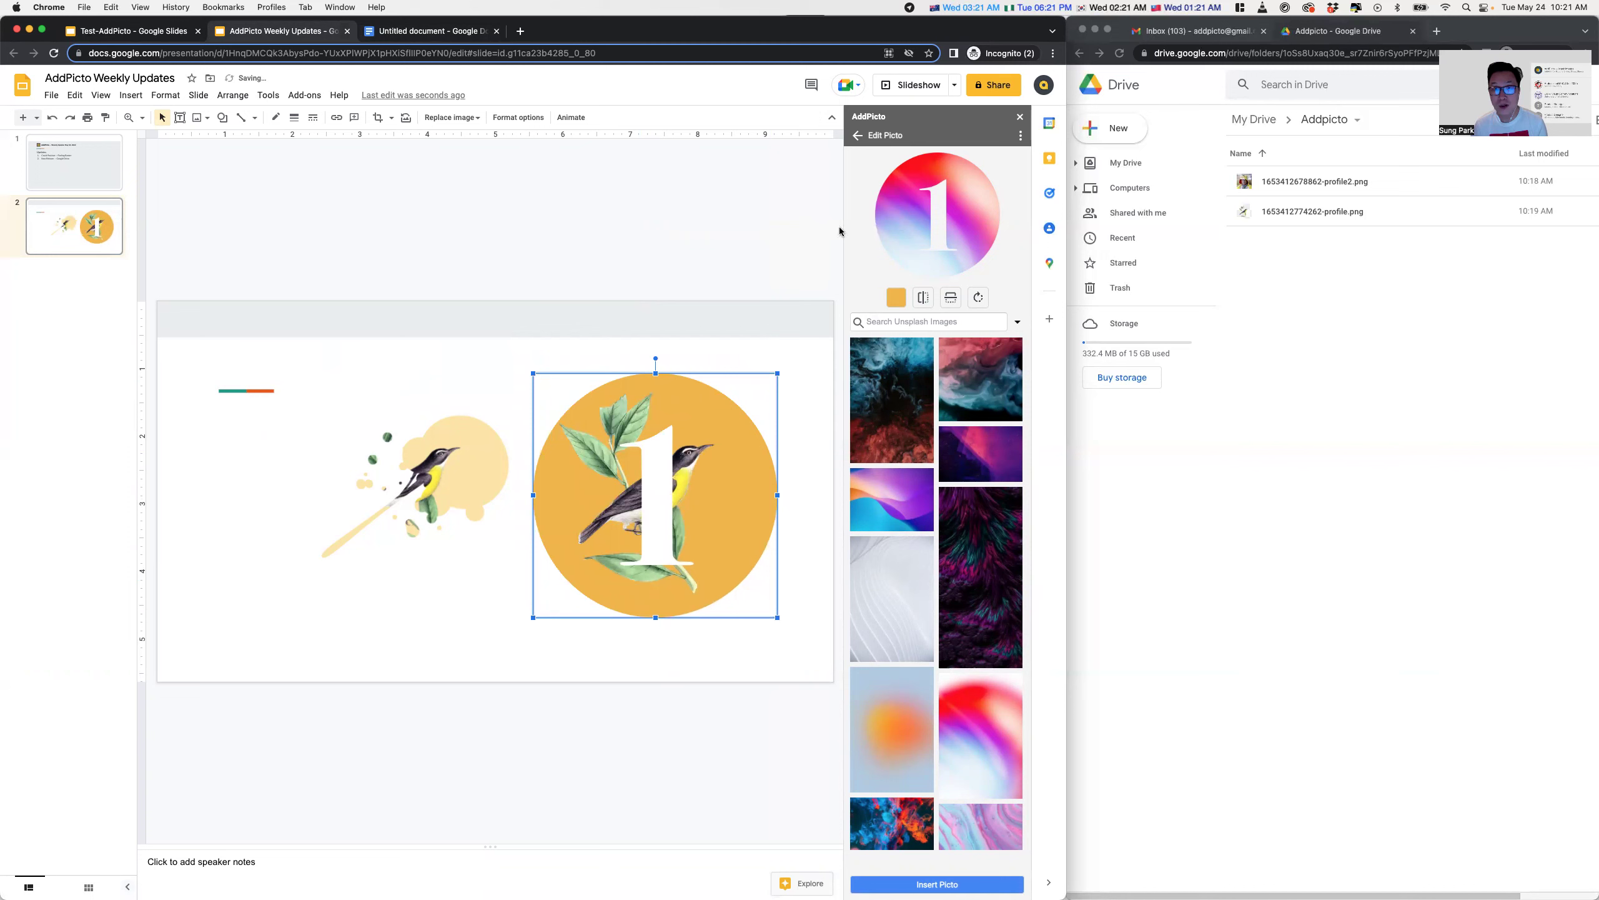